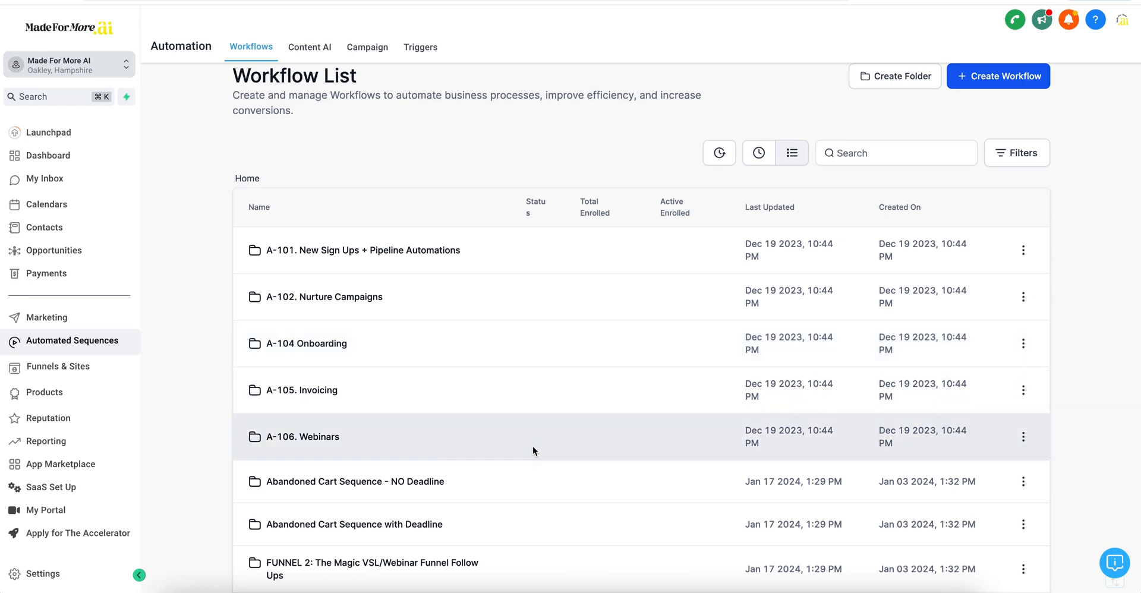
# Step: Go to page 2 of the Workflow List and open the Live Call Reminders folder
pyautogui.scroll(-2, 529, 473)
pyautogui.scroll(-3, 529, 475)
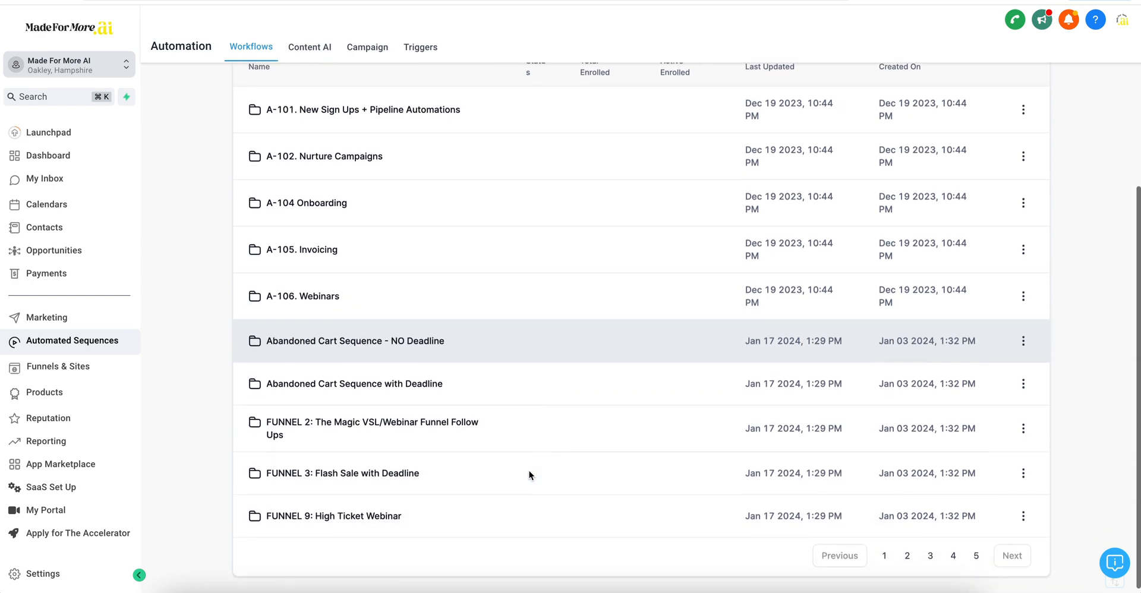
pyautogui.click(907, 556)
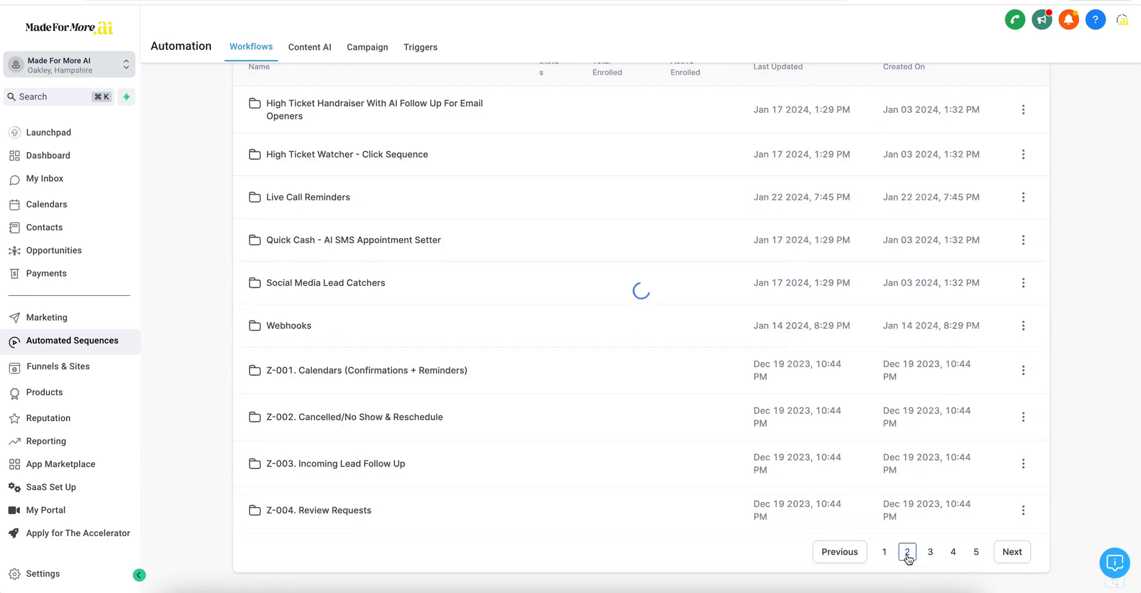
pyautogui.scroll(2, 335, 305)
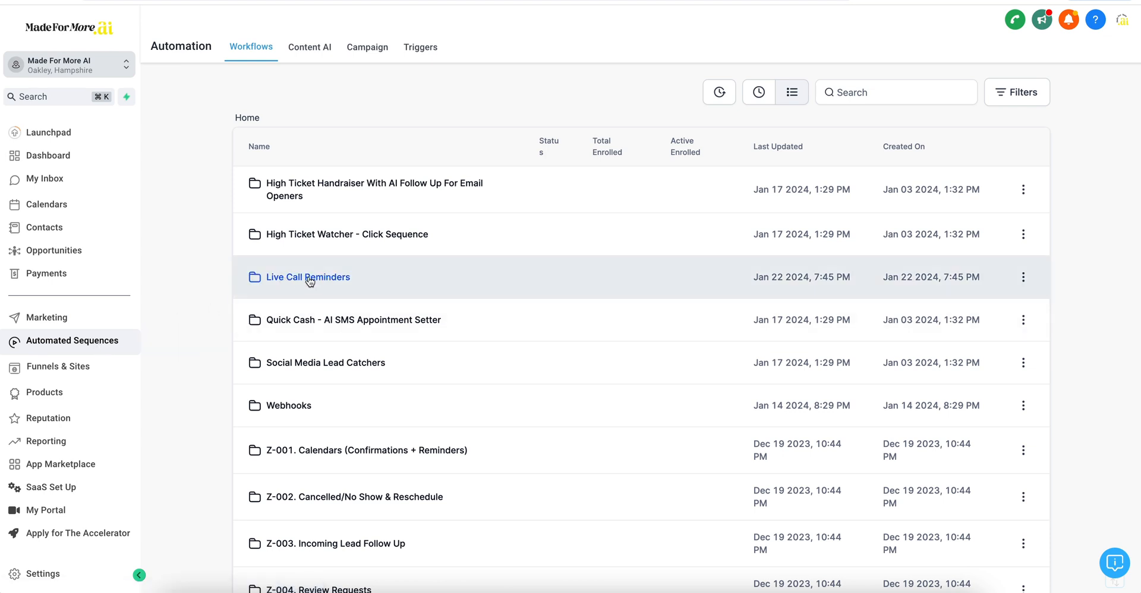
pyautogui.click(309, 277)
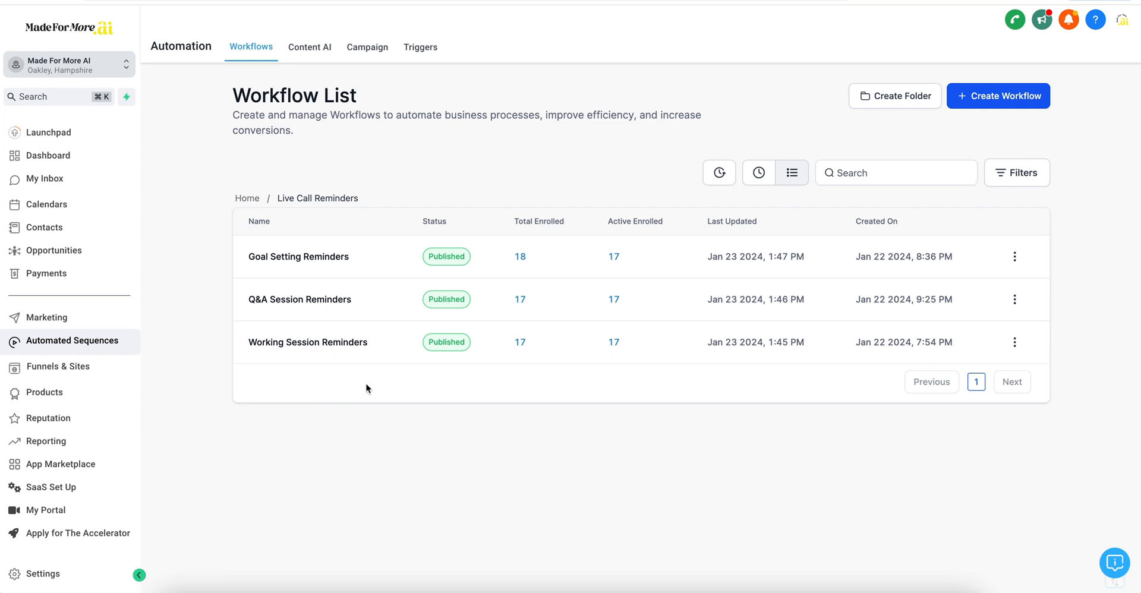
# Step: Open the Goal Setting Reminders workflow in the builder
pyautogui.click(285, 262)
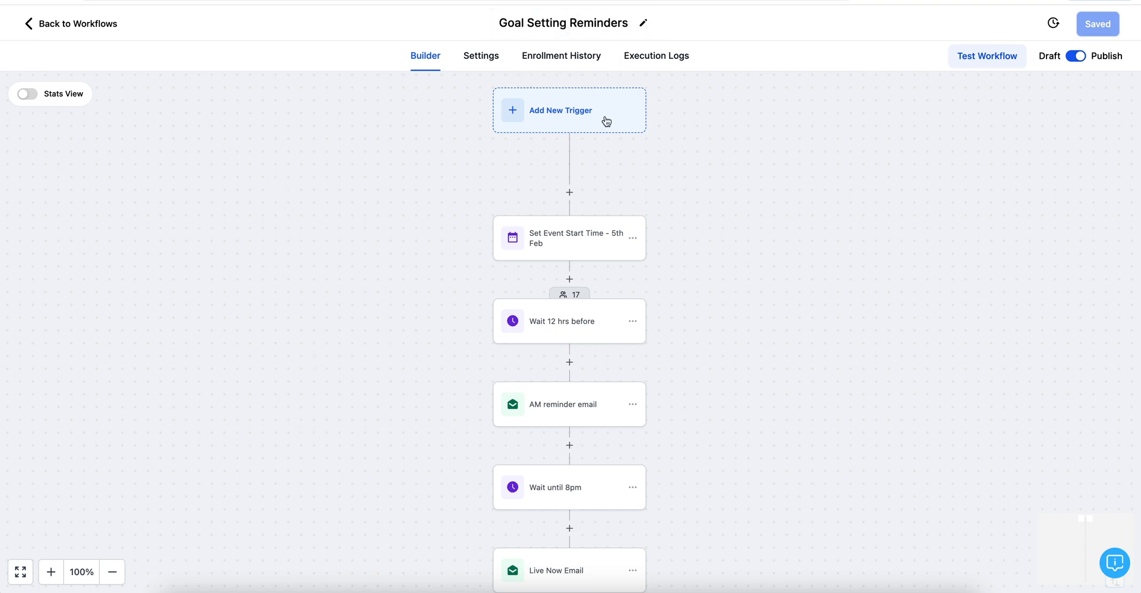
pyautogui.click(557, 116)
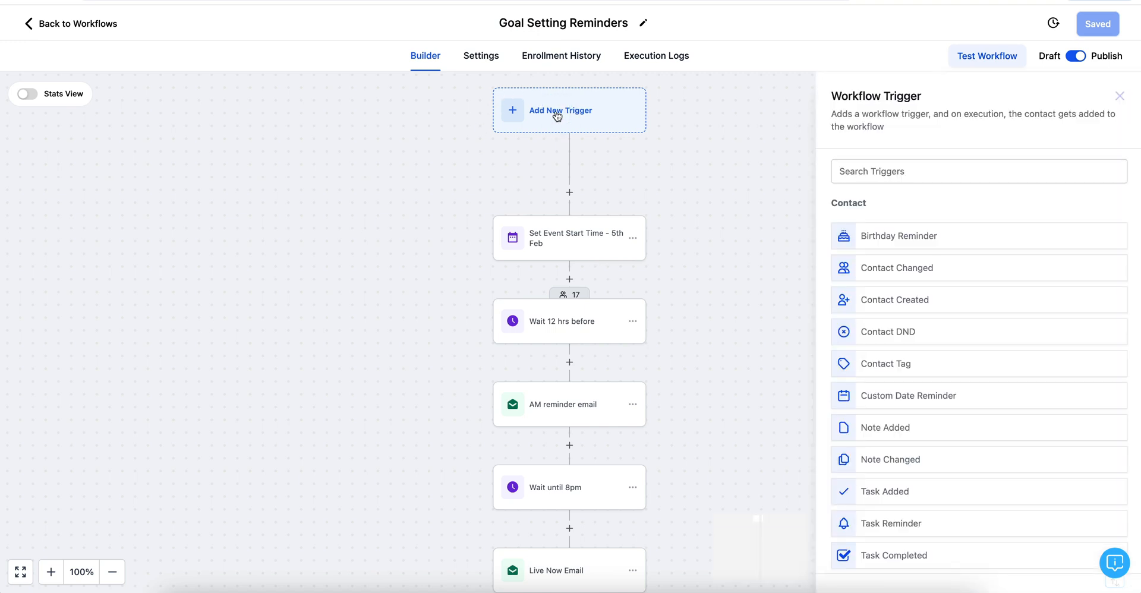
pyautogui.scroll(-2, 879, 358)
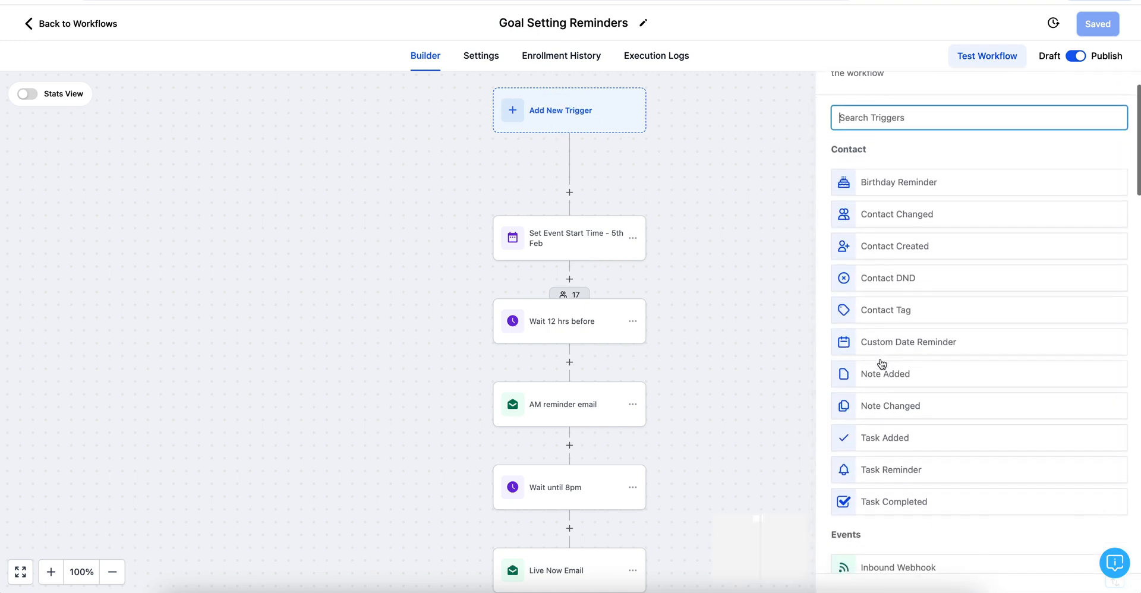
pyautogui.click(876, 310)
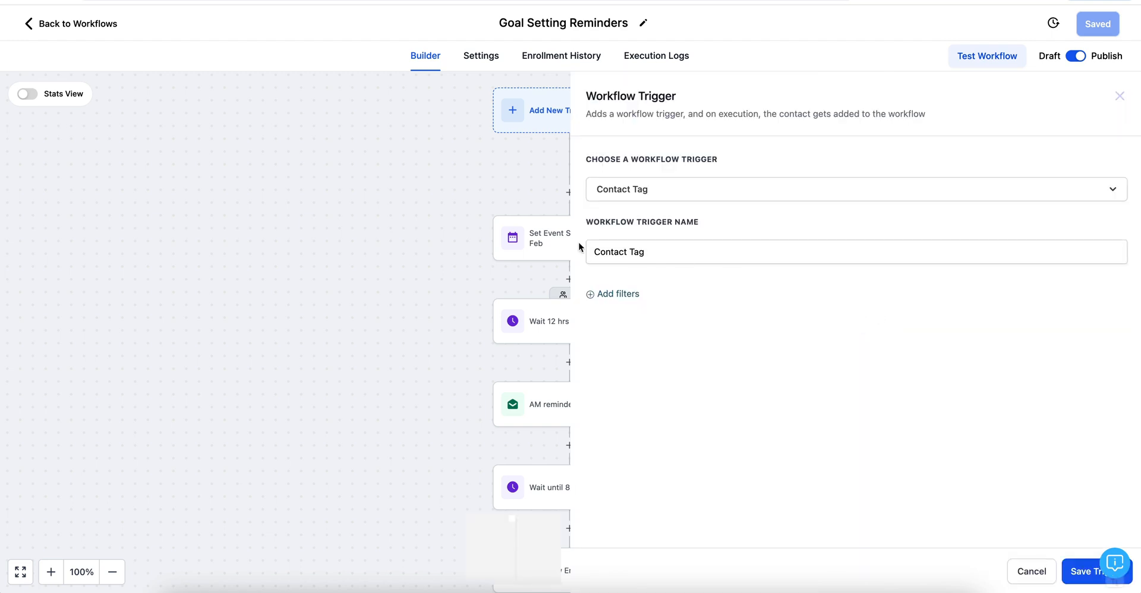
pyautogui.click(606, 295)
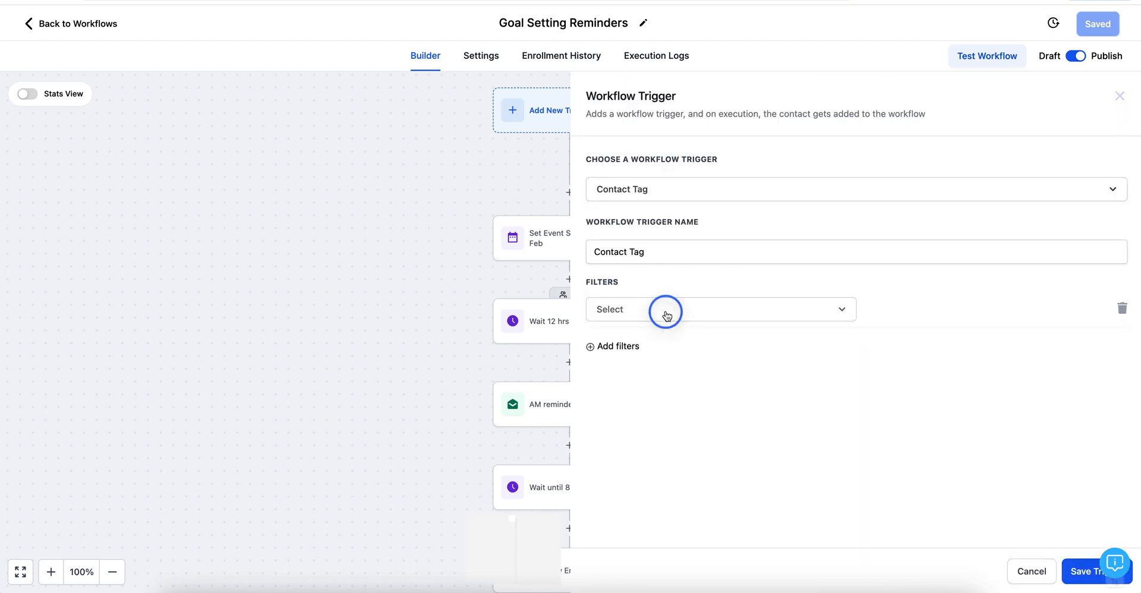
pyautogui.click(667, 315)
pyautogui.click(639, 398)
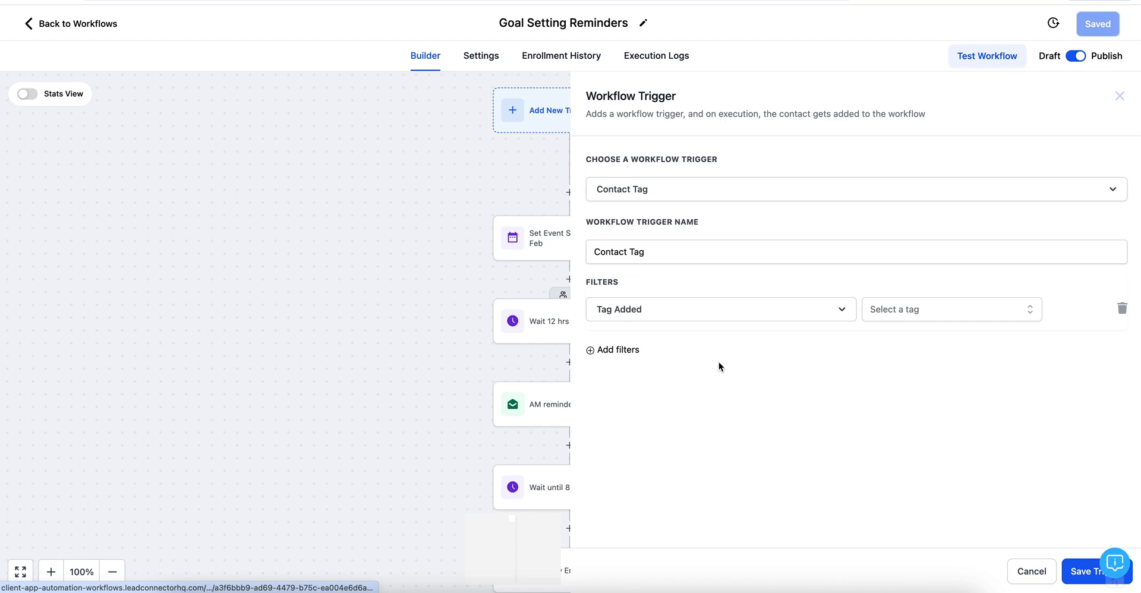
pyautogui.click(899, 316)
pyautogui.write('purchased')
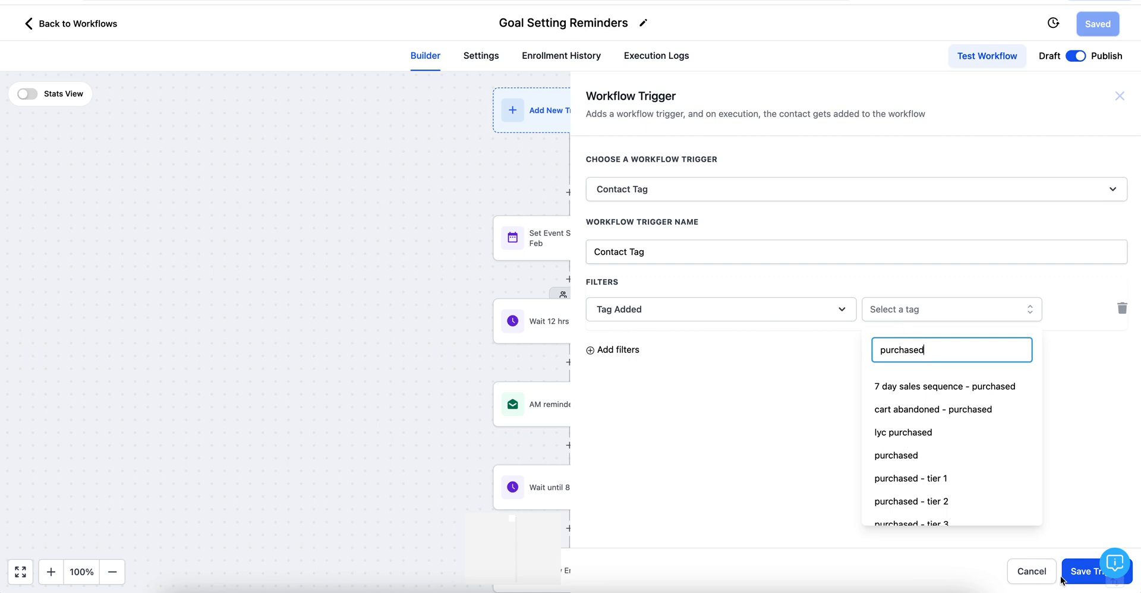
pyautogui.click(1033, 572)
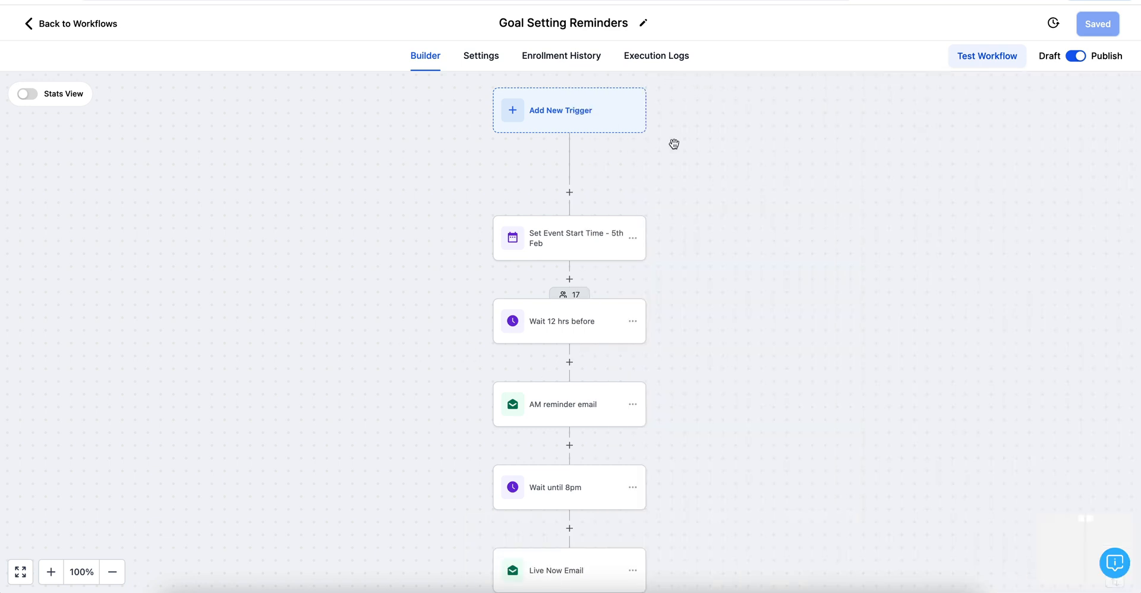
pyautogui.scroll(-2, 675, 235)
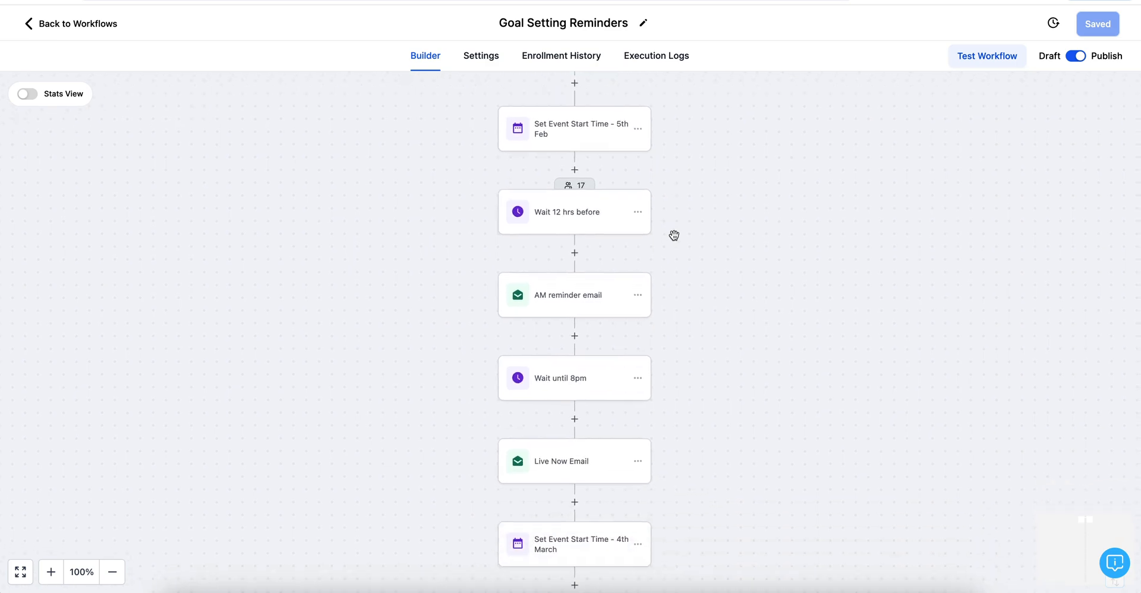
pyautogui.scroll(1, 676, 234)
pyautogui.scroll(-11, 674, 235)
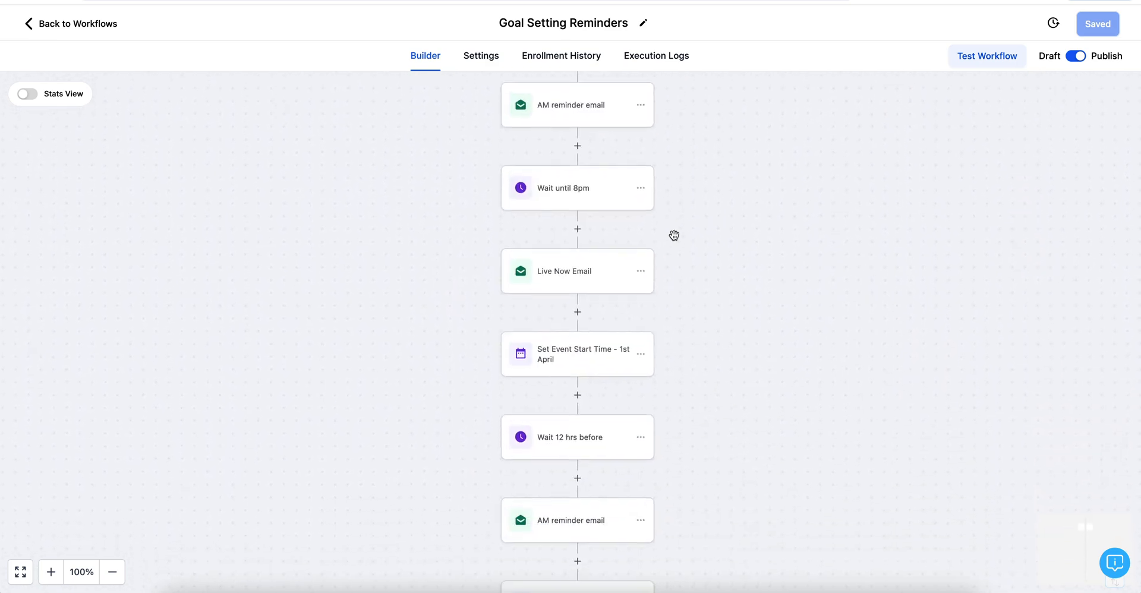
pyautogui.scroll(1, 674, 235)
pyautogui.scroll(-15, 674, 235)
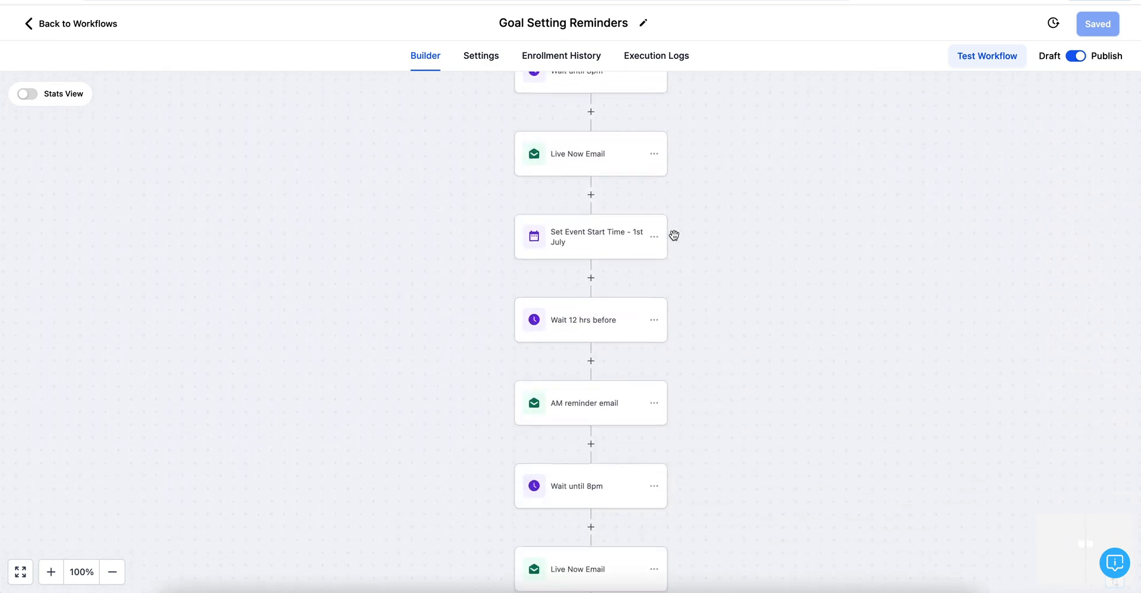
pyautogui.scroll(-10, 676, 240)
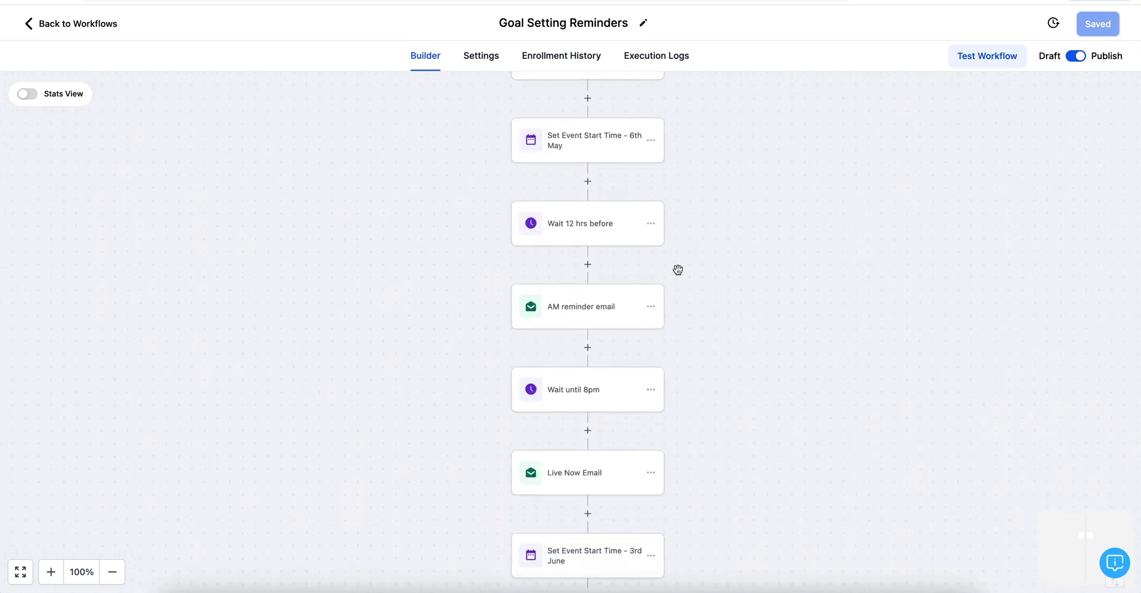
pyautogui.scroll(12, 678, 279)
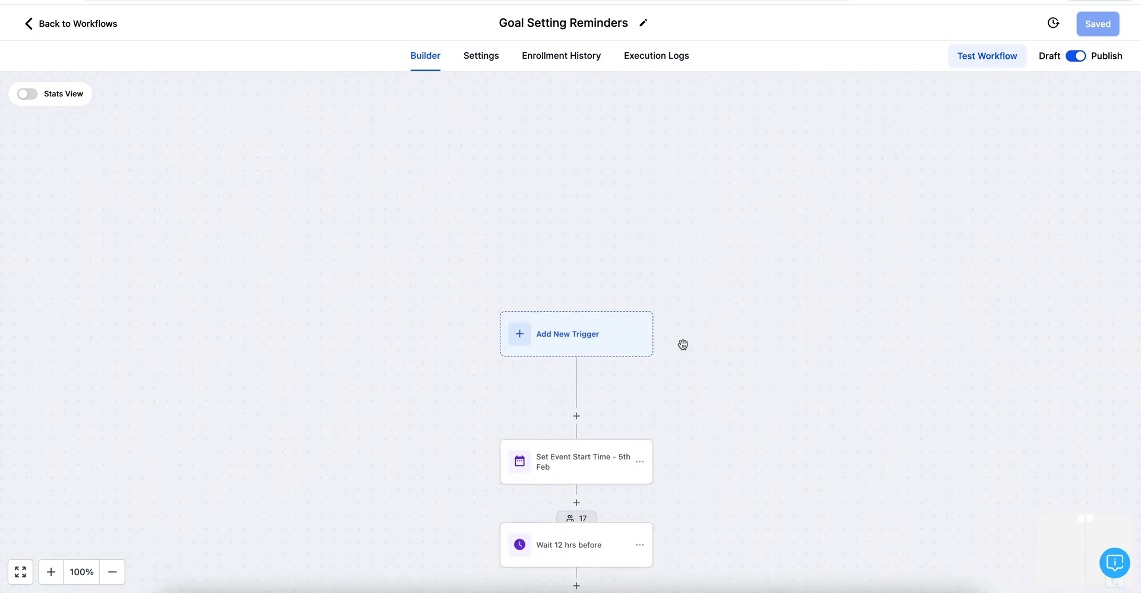
pyautogui.scroll(-5, 683, 341)
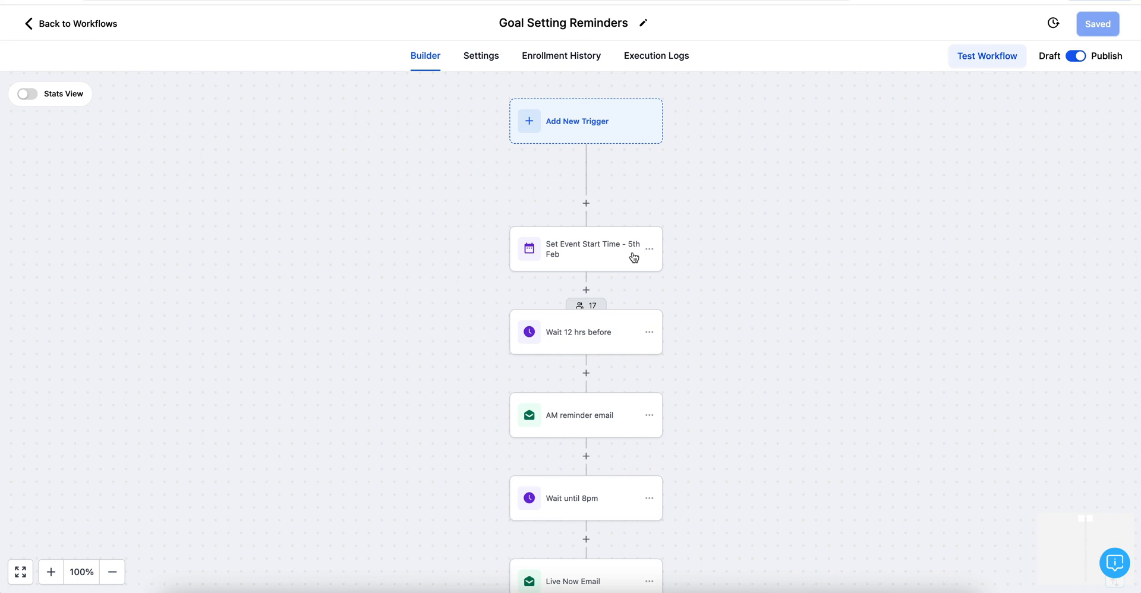
pyautogui.scroll(-5, 601, 425)
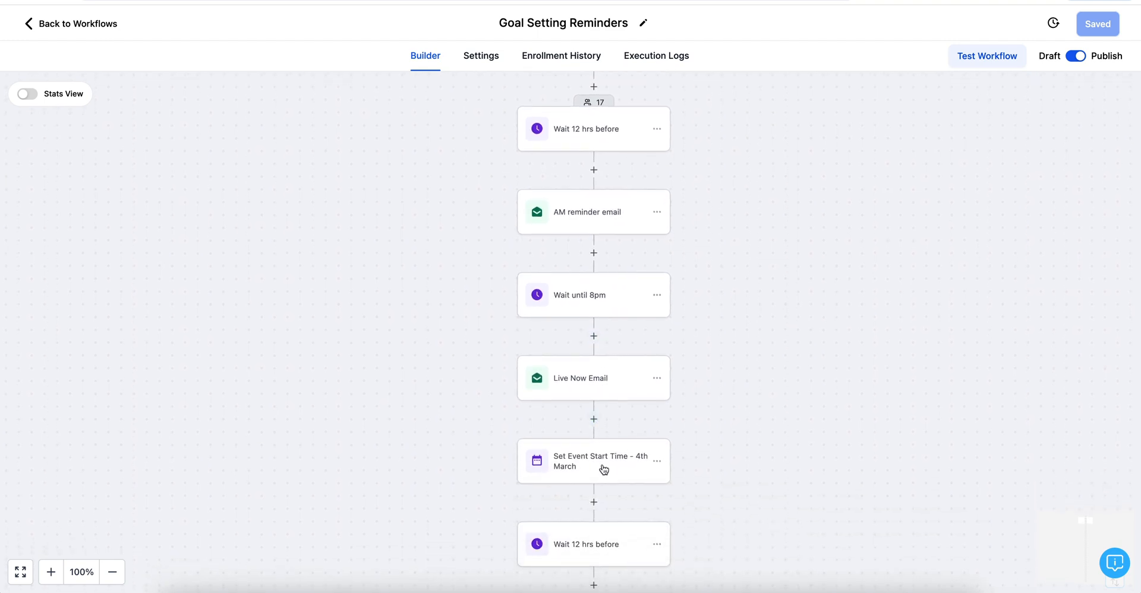
pyautogui.scroll(-3, 604, 499)
pyautogui.scroll(2, 588, 378)
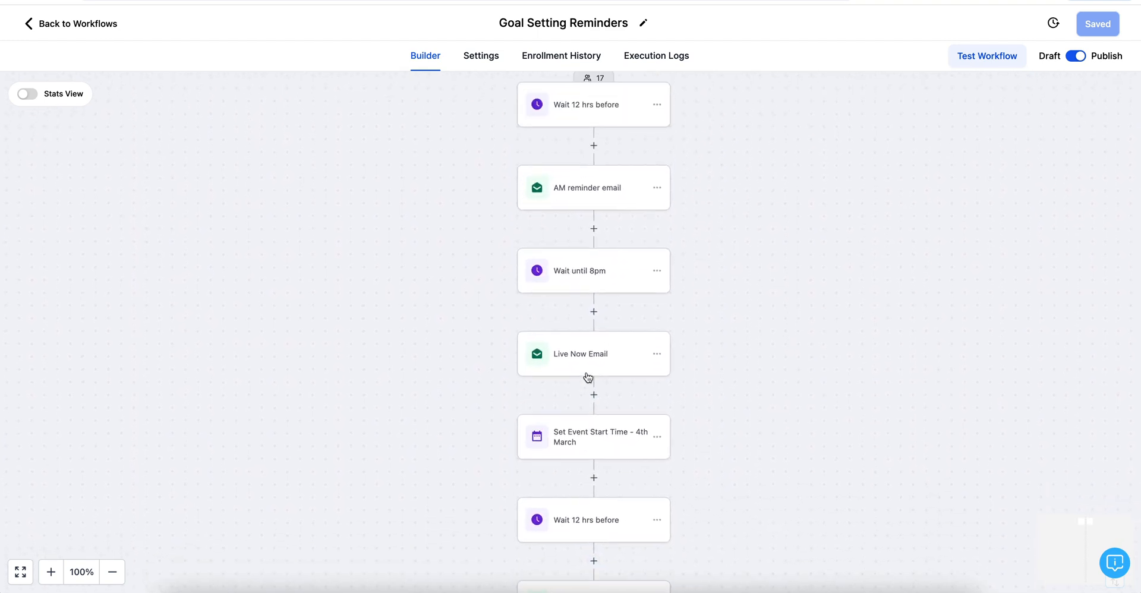
pyautogui.scroll(6, 588, 377)
pyautogui.click(590, 229)
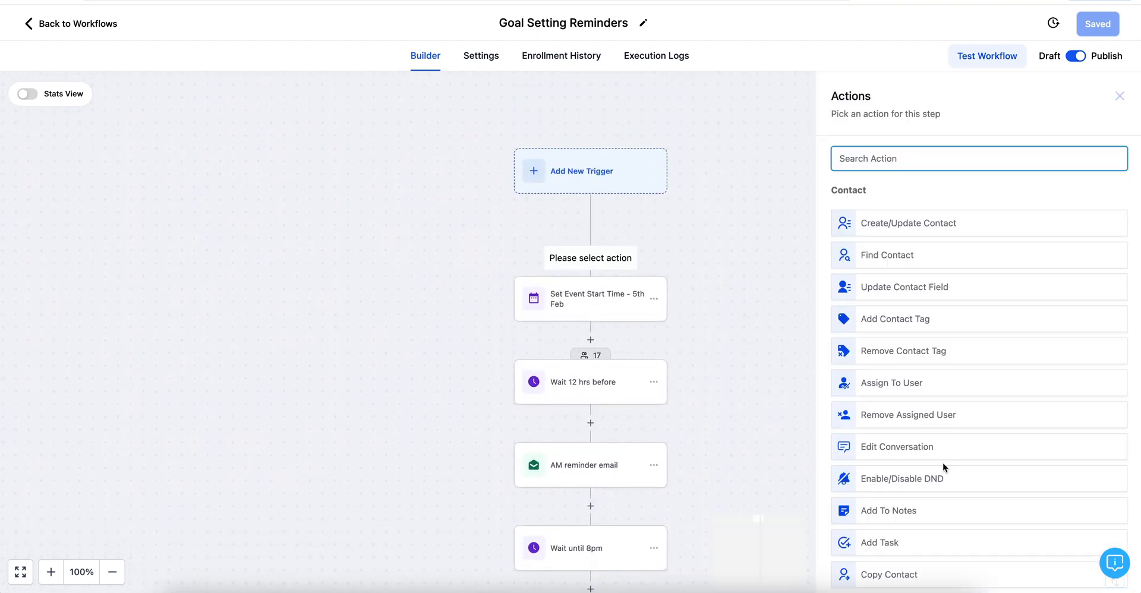
pyautogui.scroll(-10, 943, 467)
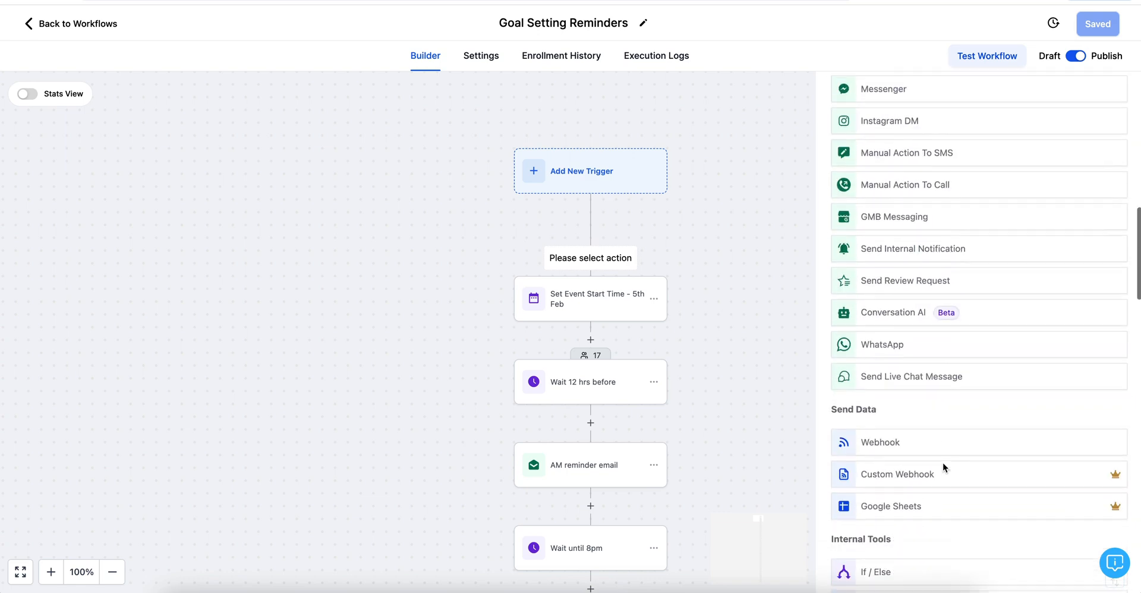
pyautogui.scroll(-8, 943, 467)
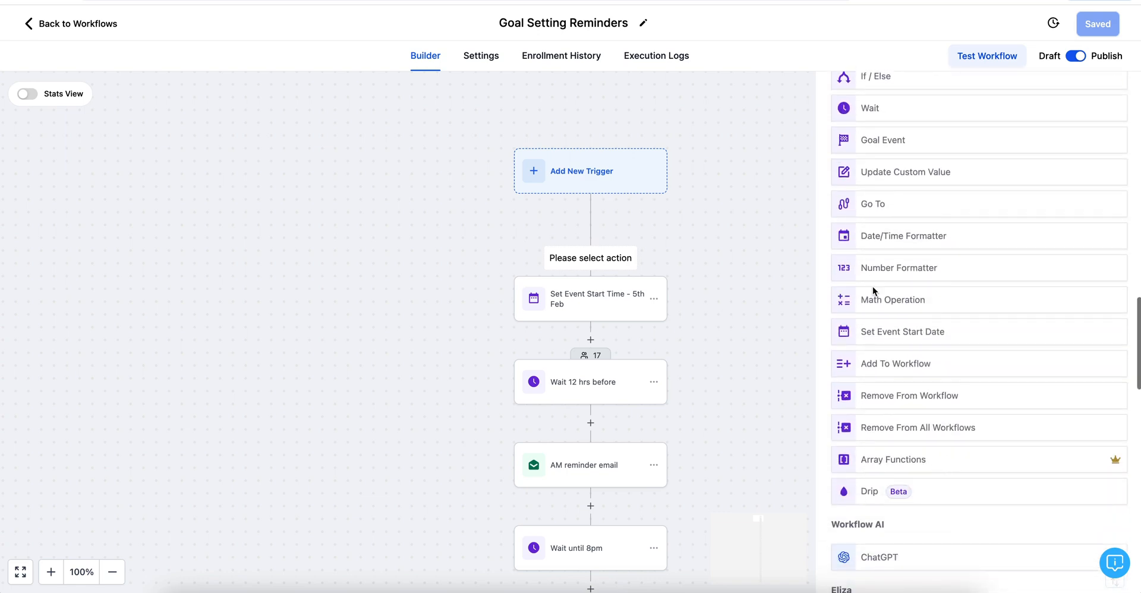
pyautogui.click(876, 331)
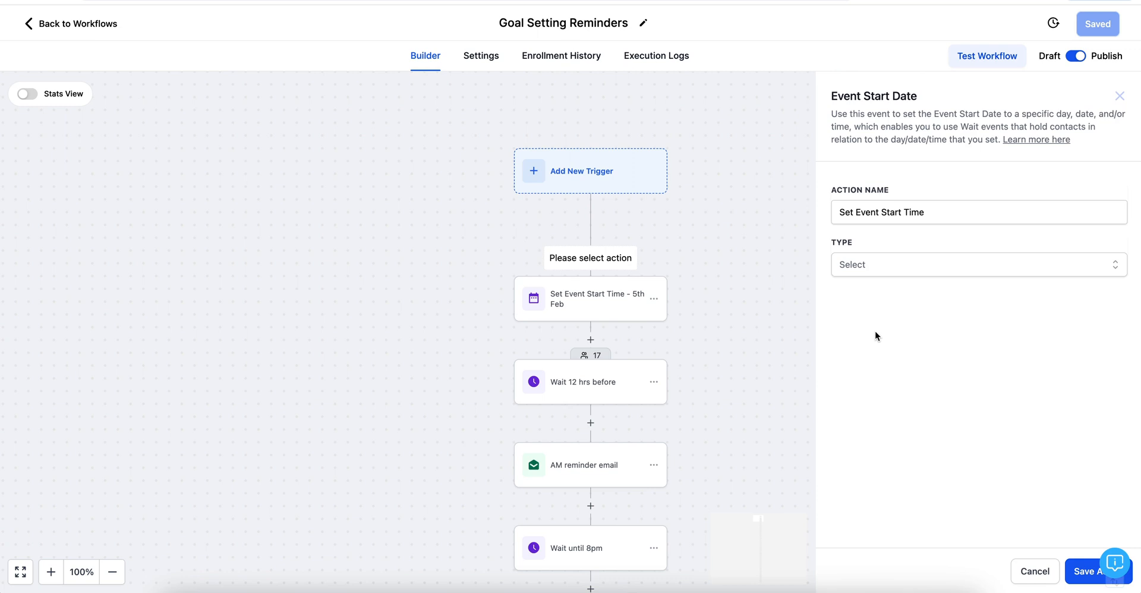
pyautogui.click(860, 264)
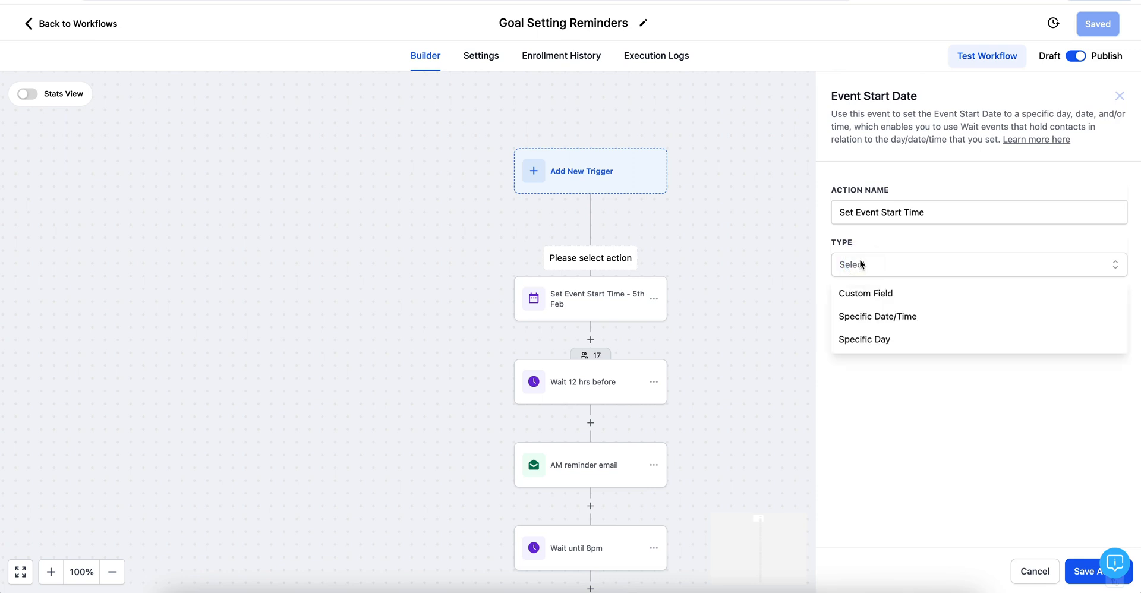
pyautogui.click(871, 342)
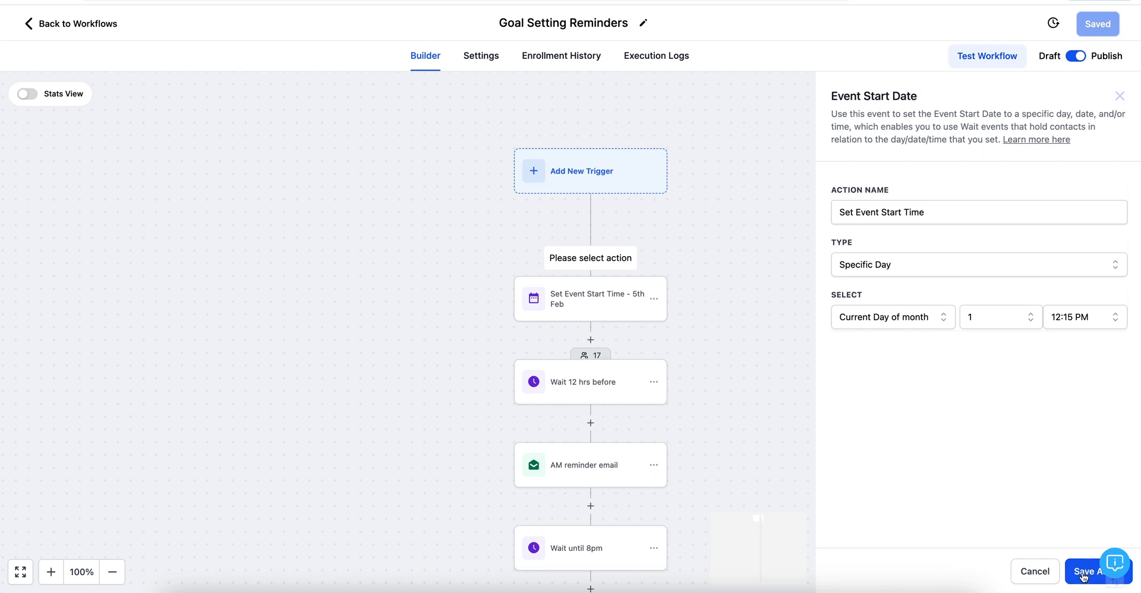
pyautogui.scroll(-2, 731, 348)
pyautogui.scroll(-2, 732, 348)
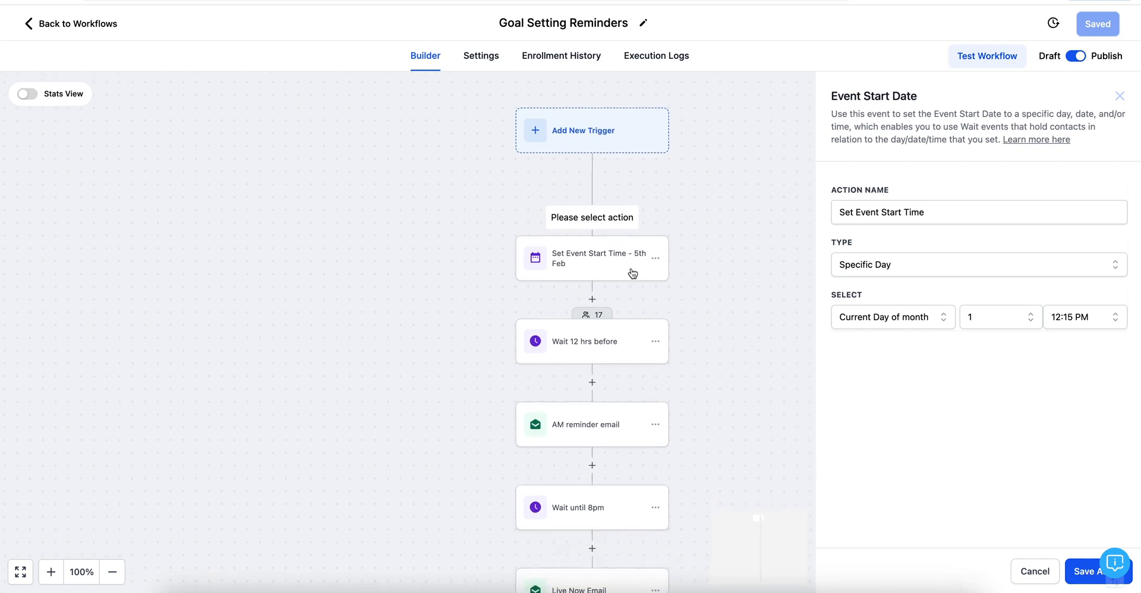
pyautogui.scroll(-3, 597, 507)
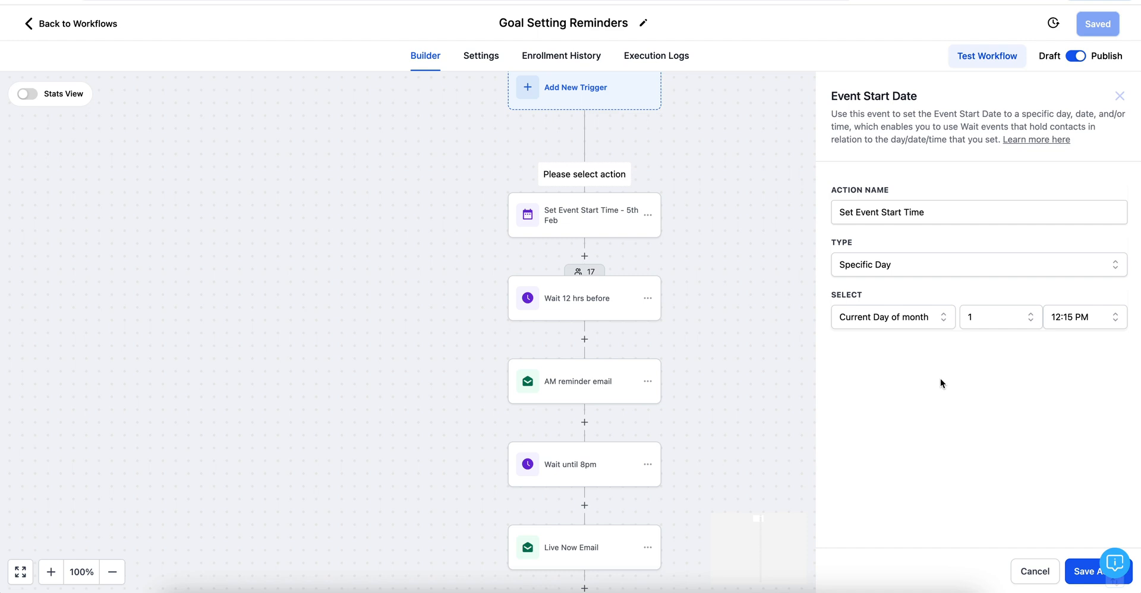
pyautogui.click(875, 265)
pyautogui.click(808, 352)
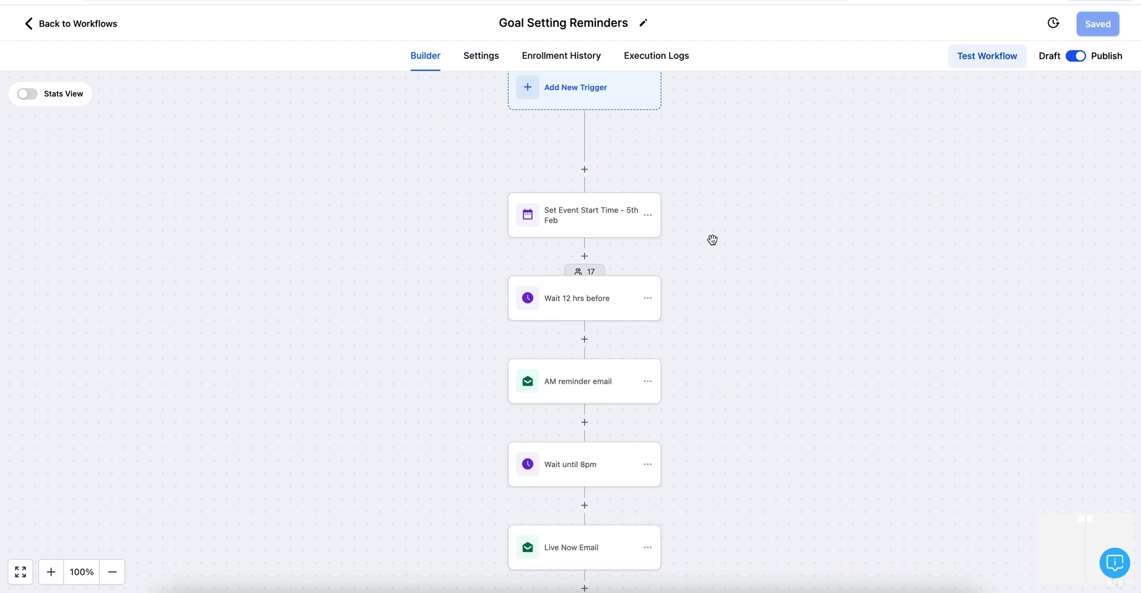
# Step: Set the 5th Feb event start step to Specific Date/Time, 5 February 2024, 8:00 PM, and save
pyautogui.scroll(-2, 713, 240)
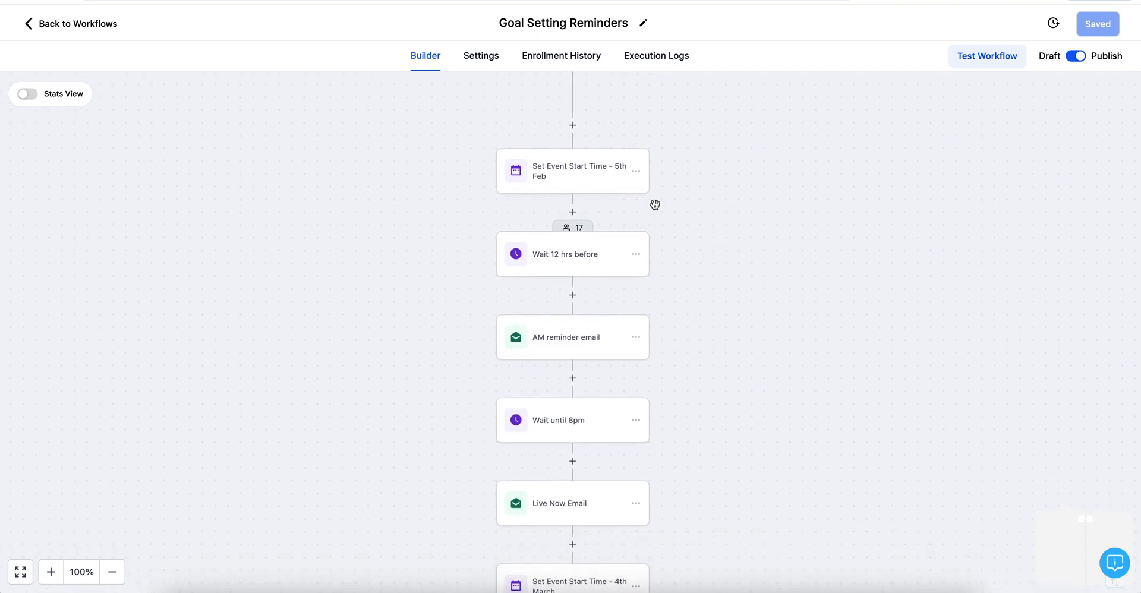
pyautogui.click(569, 170)
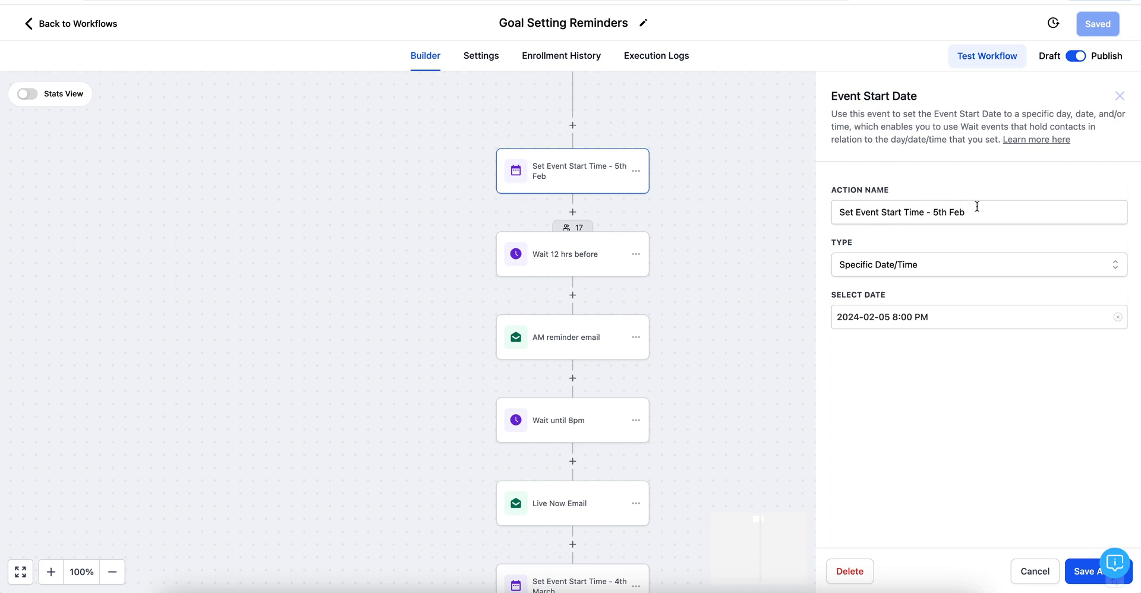
pyautogui.click(927, 266)
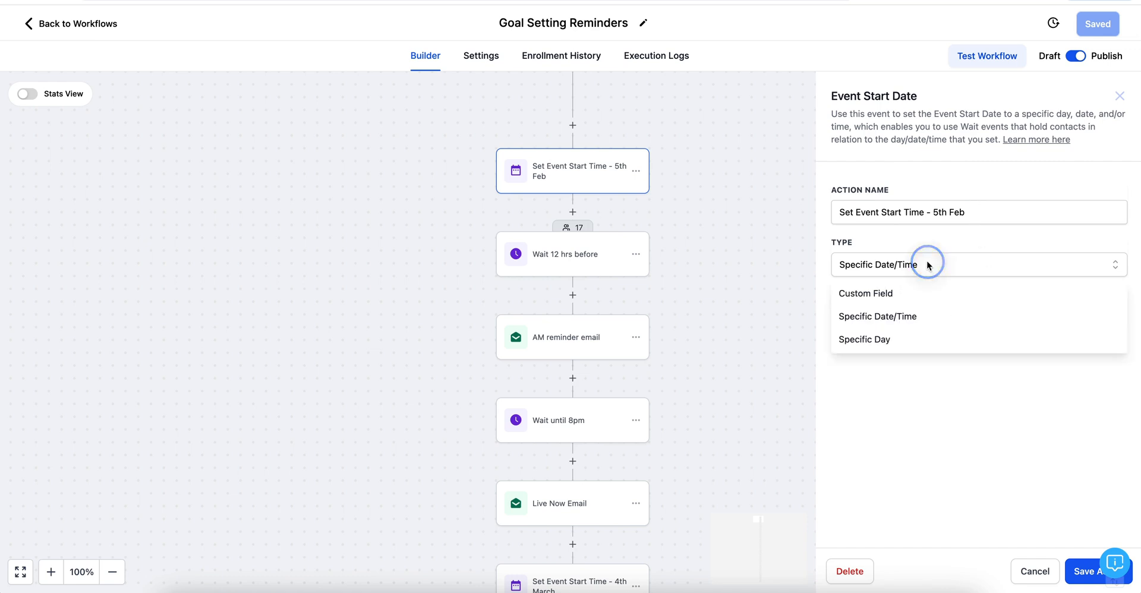
pyautogui.click(893, 318)
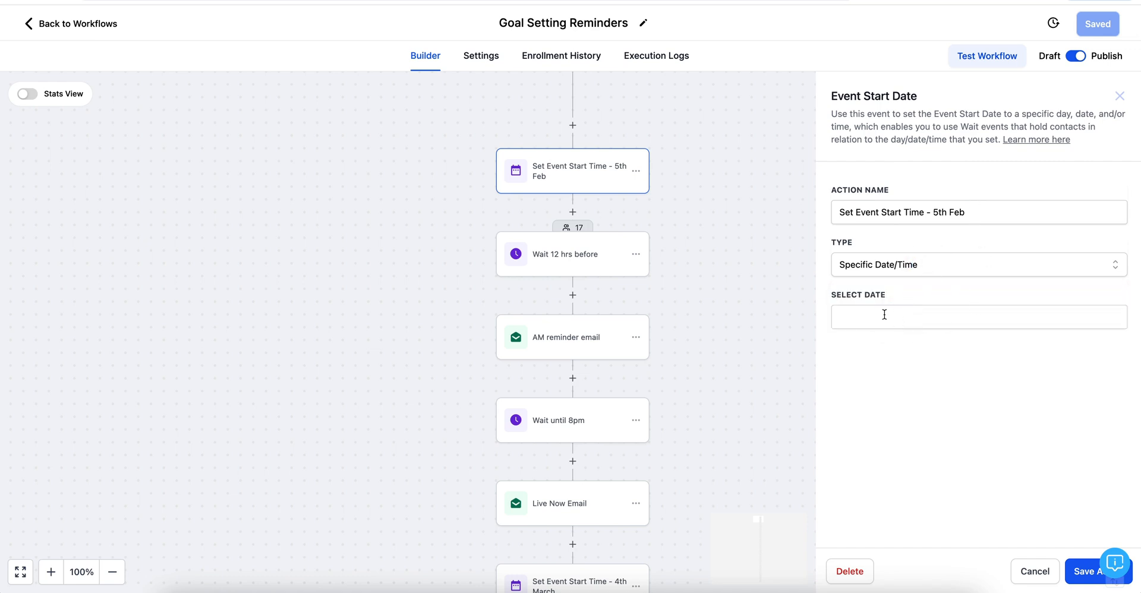
pyautogui.click(882, 321)
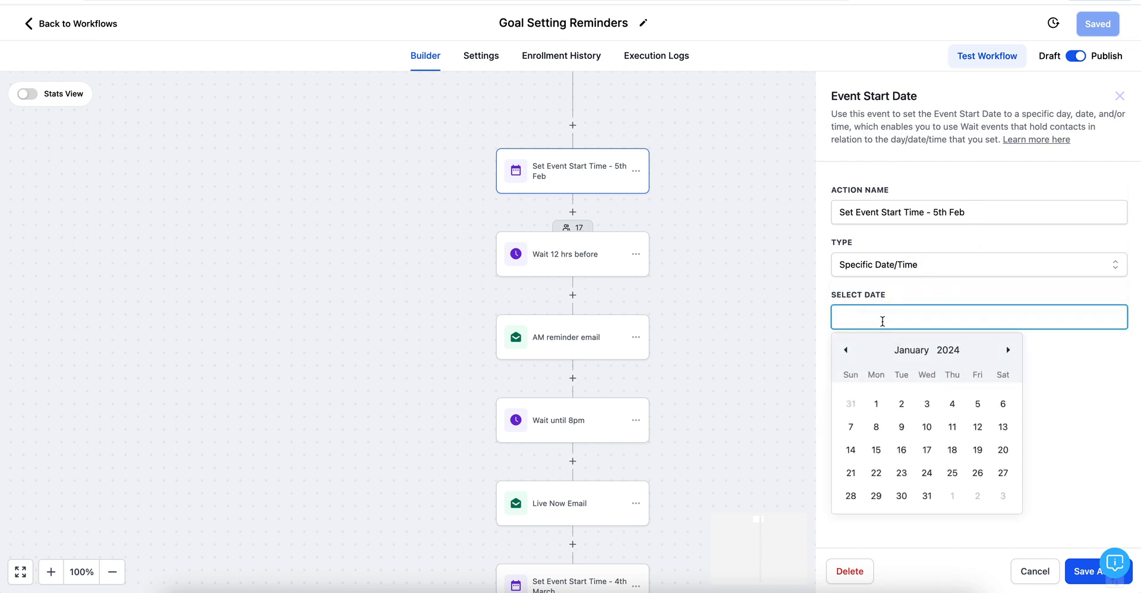
pyautogui.click(1008, 351)
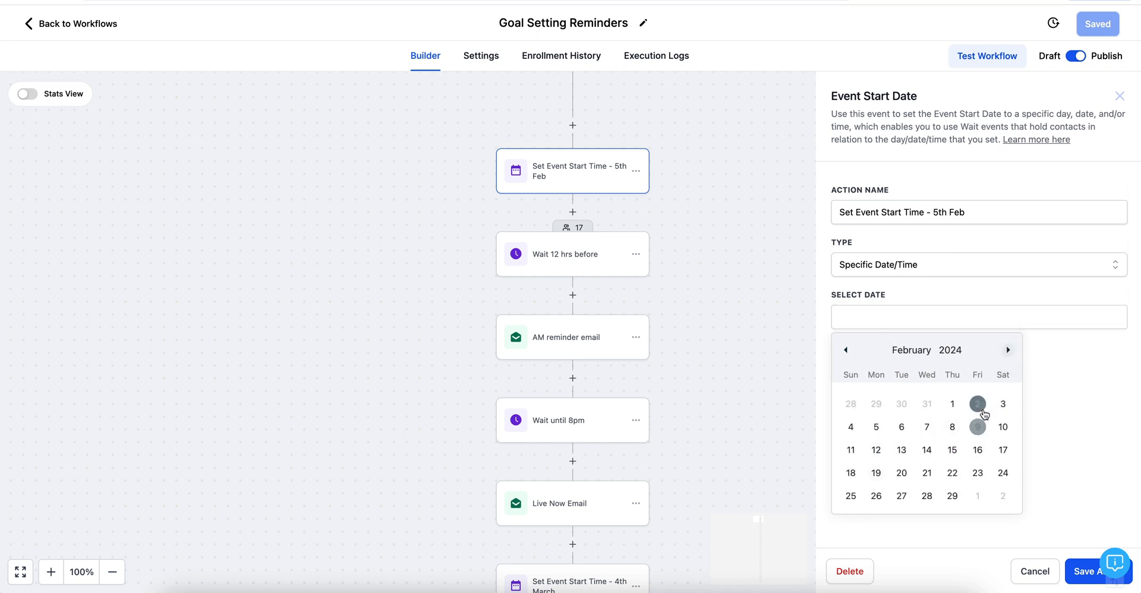
pyautogui.click(877, 427)
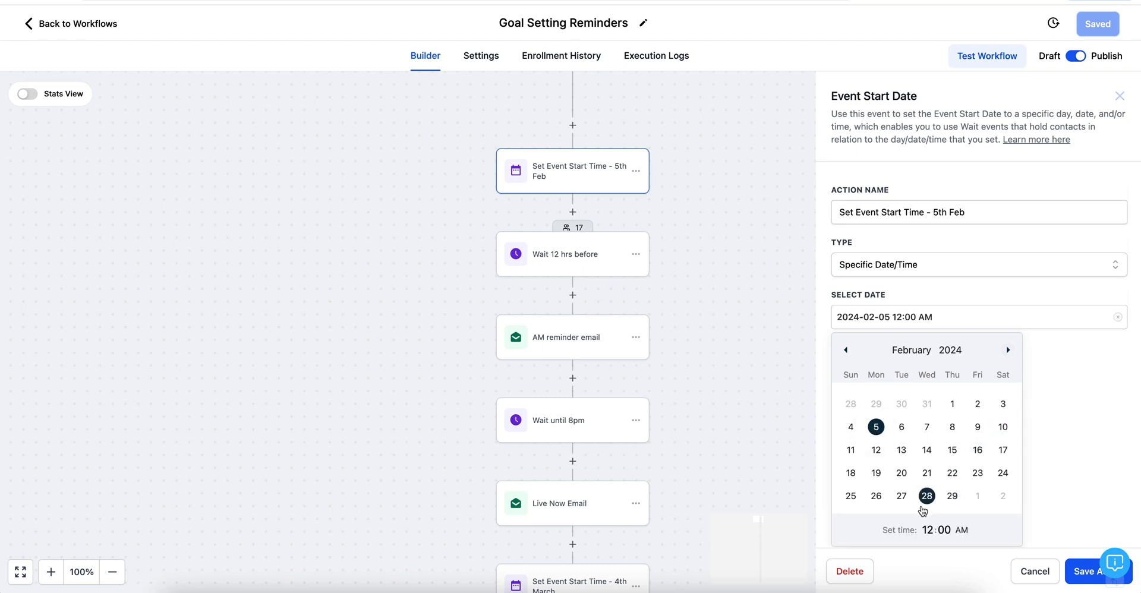
pyautogui.click(928, 531)
pyautogui.write('8')
pyautogui.click(962, 530)
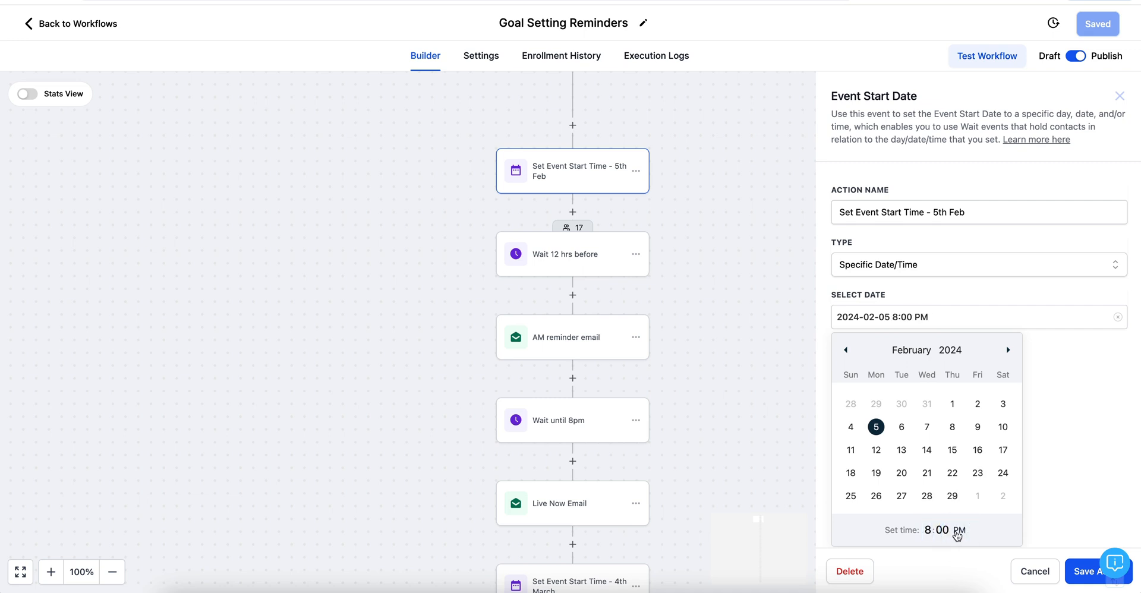
pyautogui.click(1050, 510)
pyautogui.click(1087, 576)
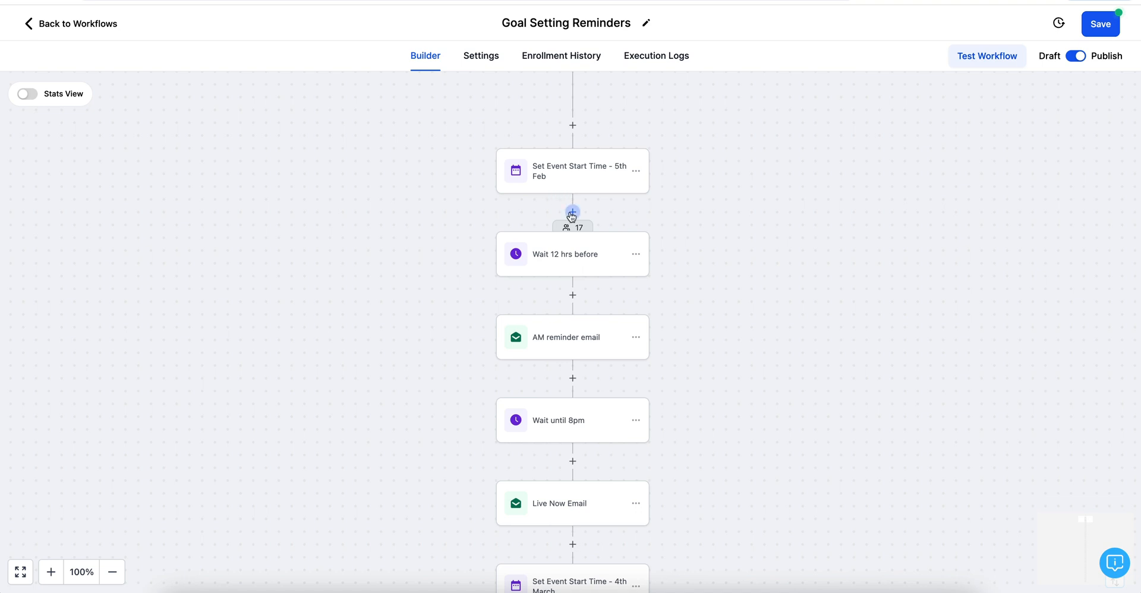
# Step: Set the Wait 12 hrs before step to wait for Event / Appointment time, 12 hours before
pyautogui.click(565, 260)
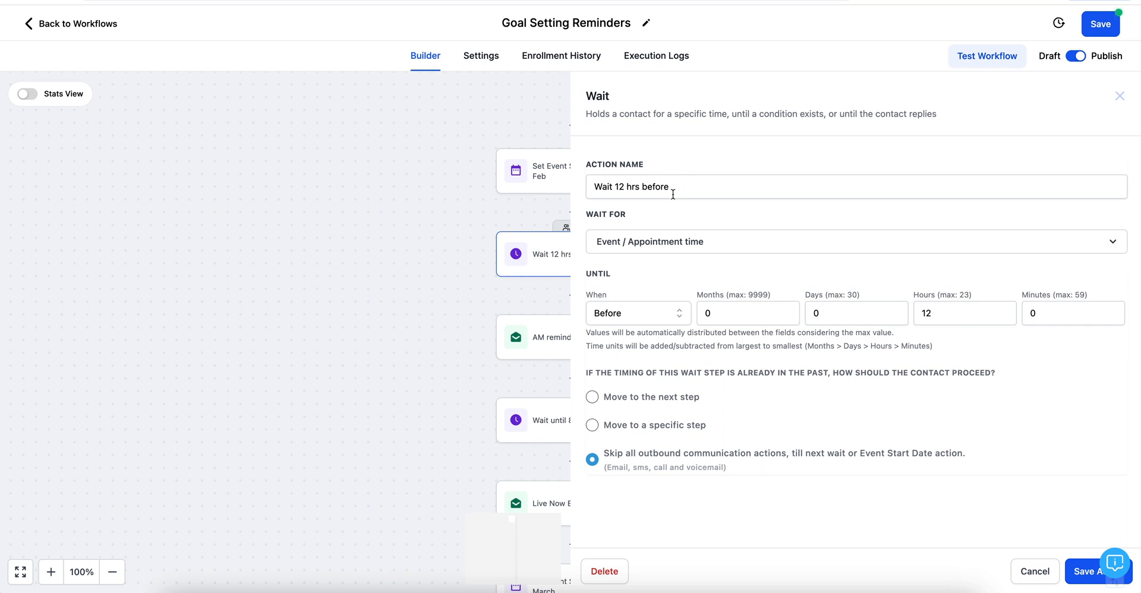
pyautogui.click(722, 243)
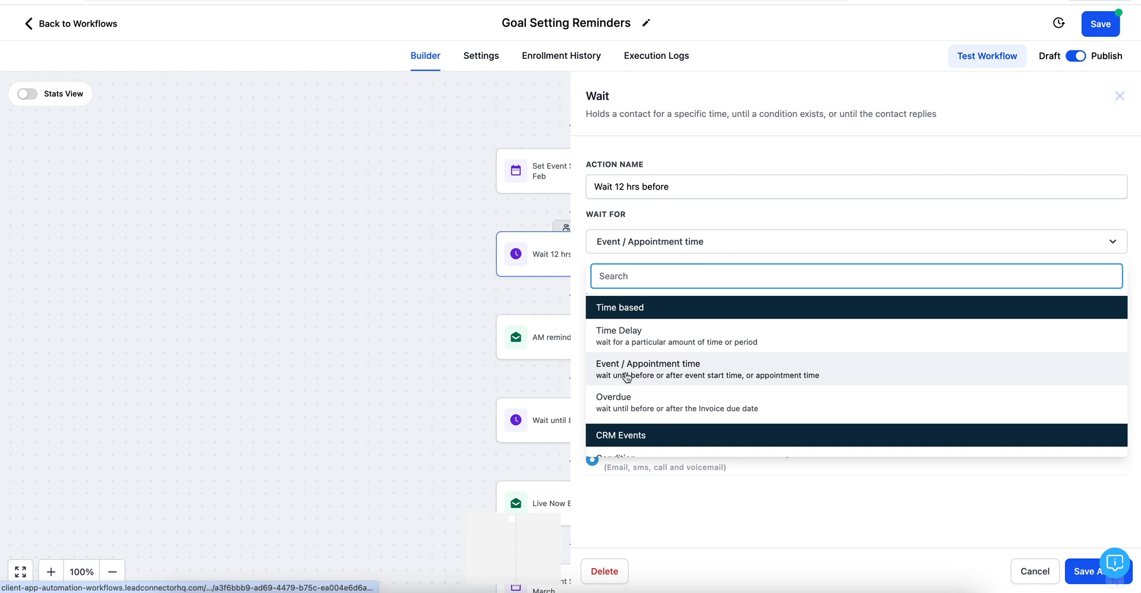
pyautogui.click(665, 376)
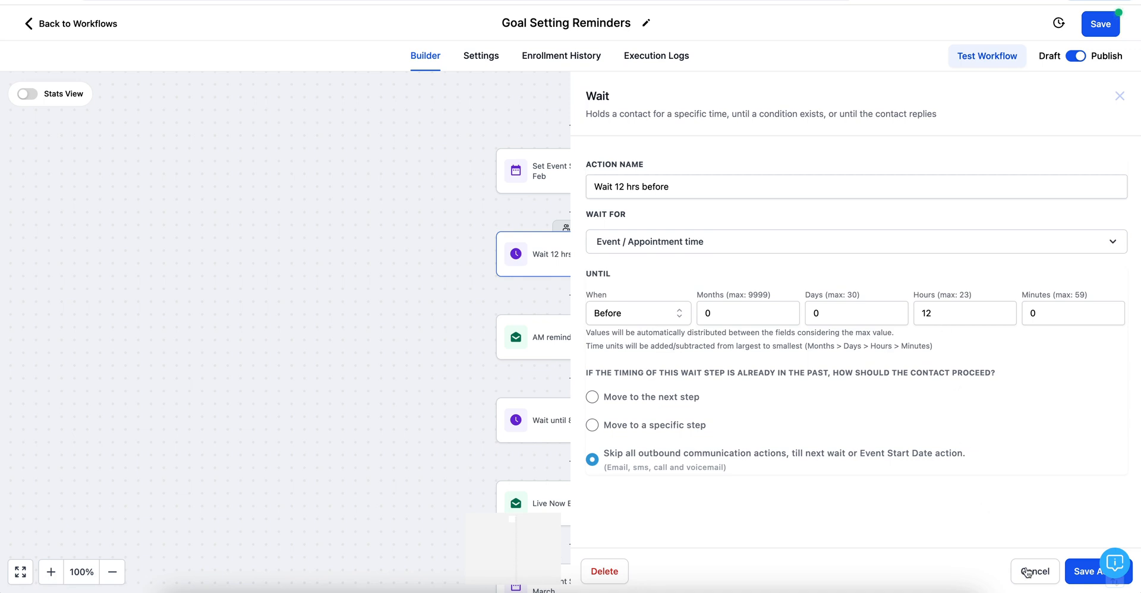
pyautogui.click(1083, 572)
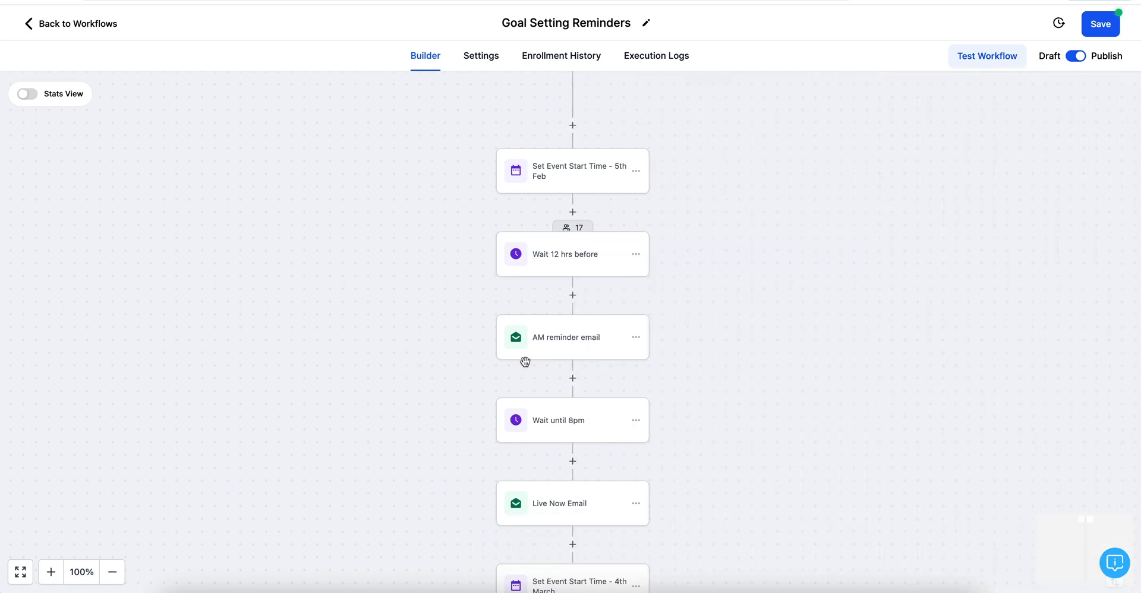
# Step: Review the AM reminder email's Goal setting AM reminder template and save the step
pyautogui.click(575, 352)
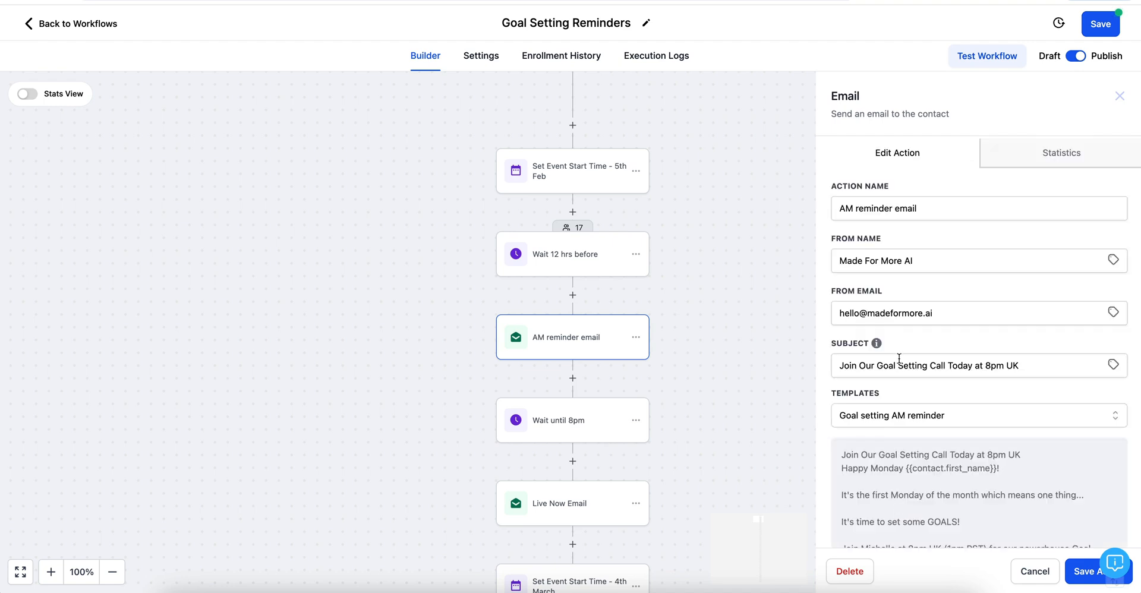
pyautogui.scroll(-5, 898, 359)
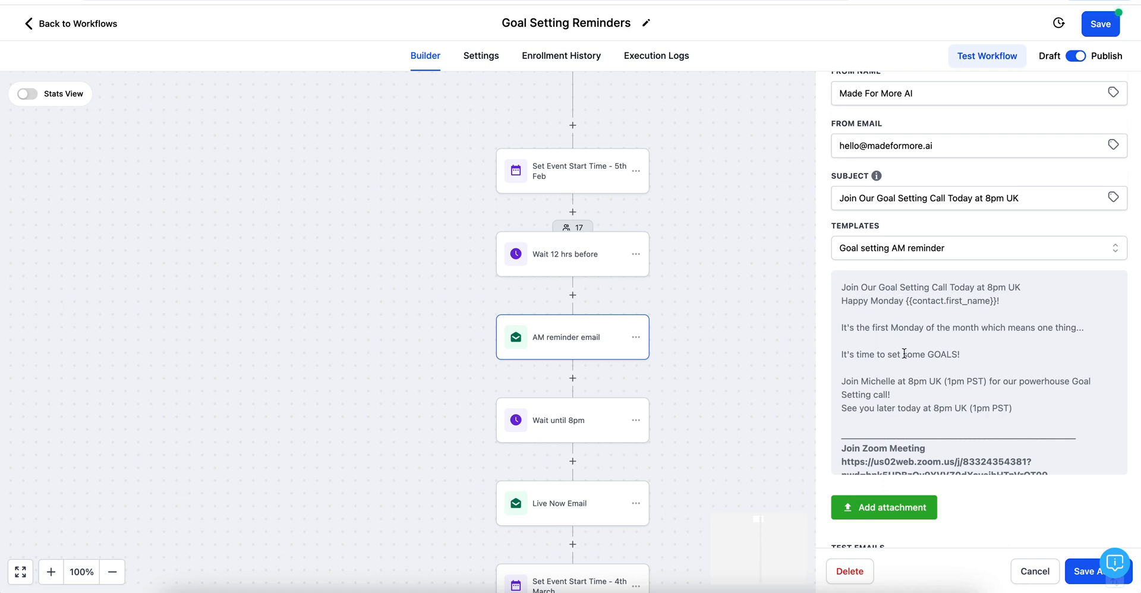
pyautogui.scroll(-2, 935, 429)
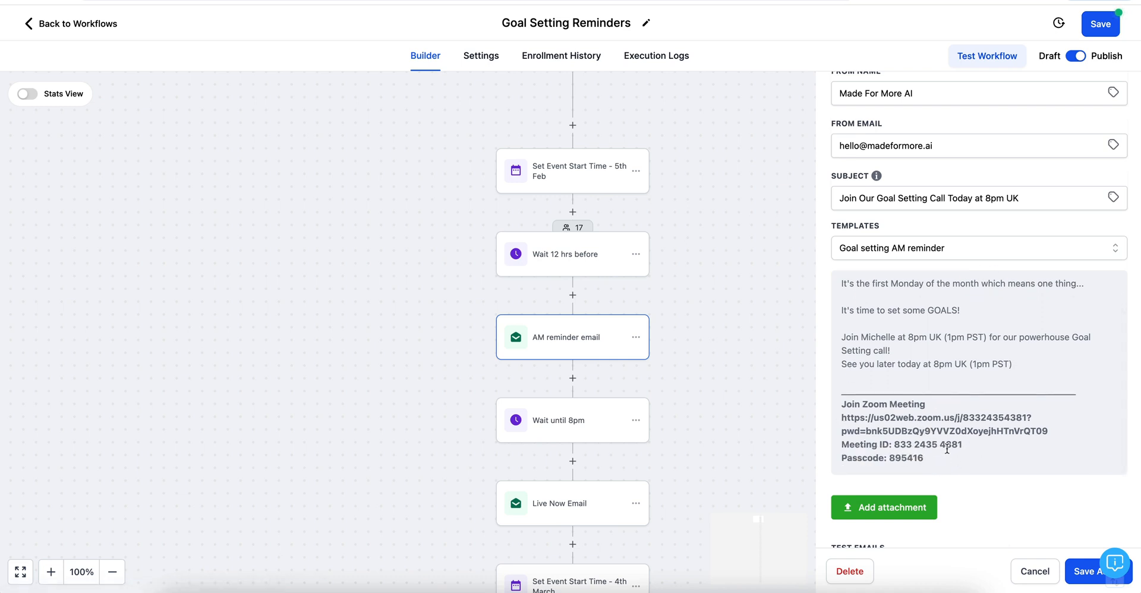
pyautogui.click(1086, 572)
# Step: Set the Wait until 8pm step's timing to Exact time and save it
pyautogui.click(564, 429)
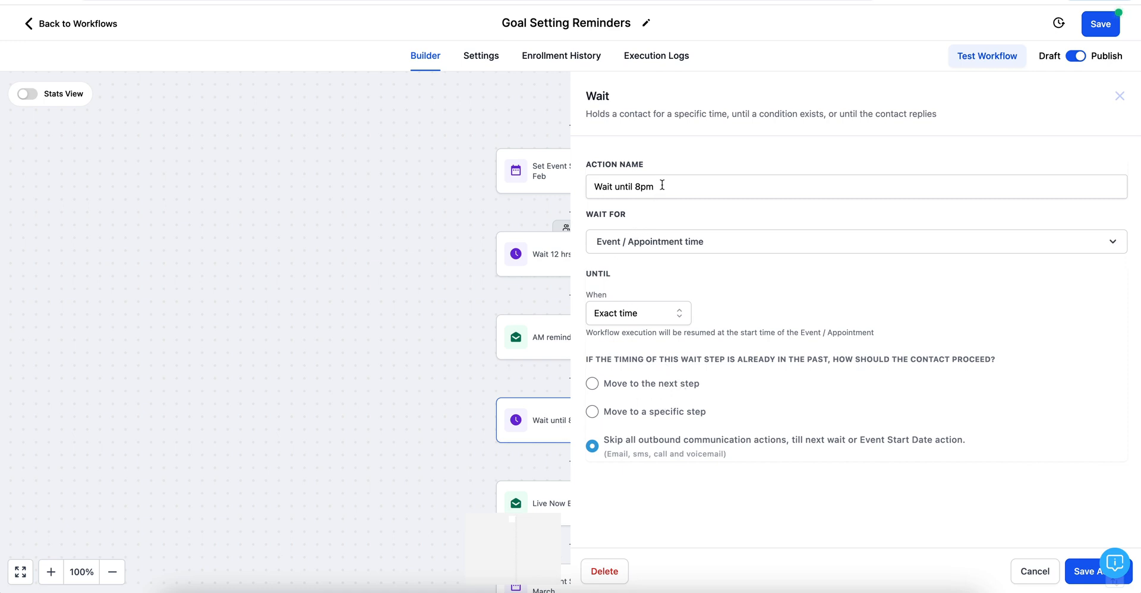
pyautogui.click(640, 312)
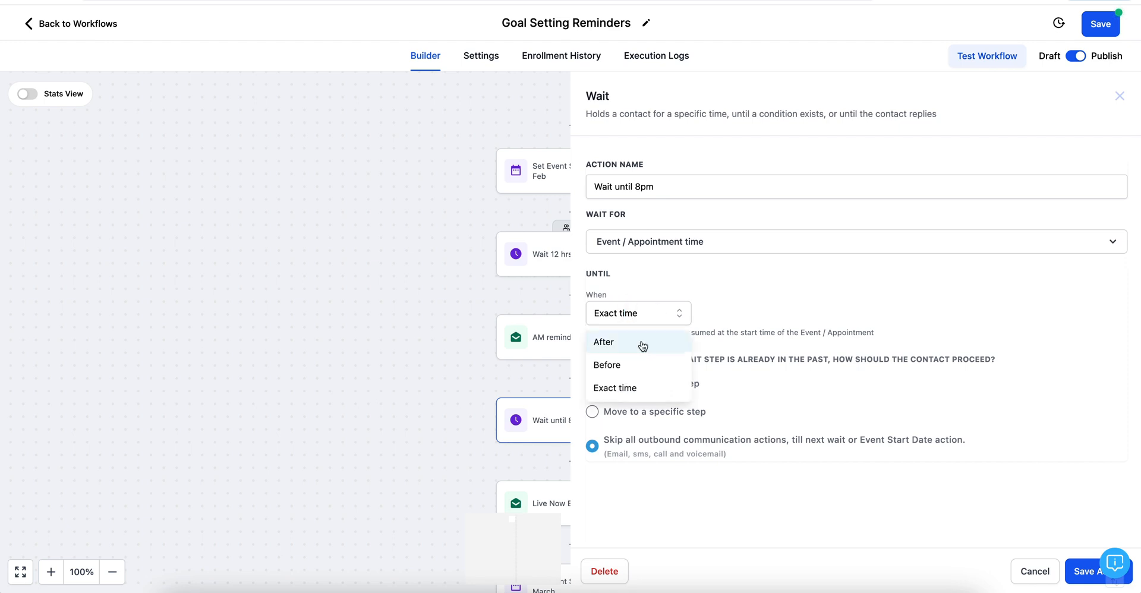
pyautogui.click(623, 394)
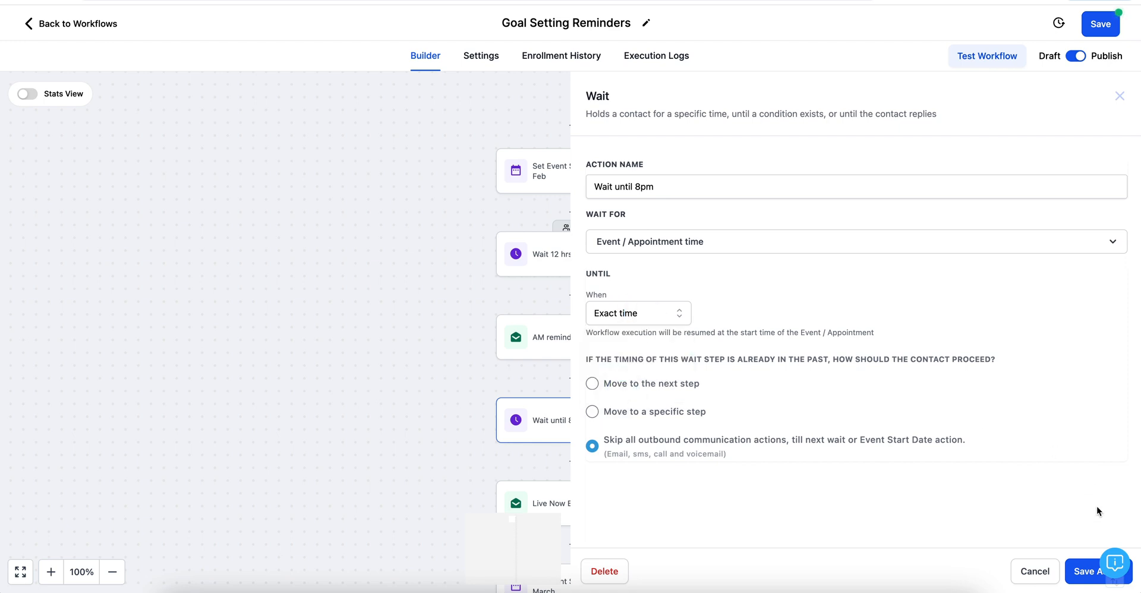
pyautogui.click(1084, 572)
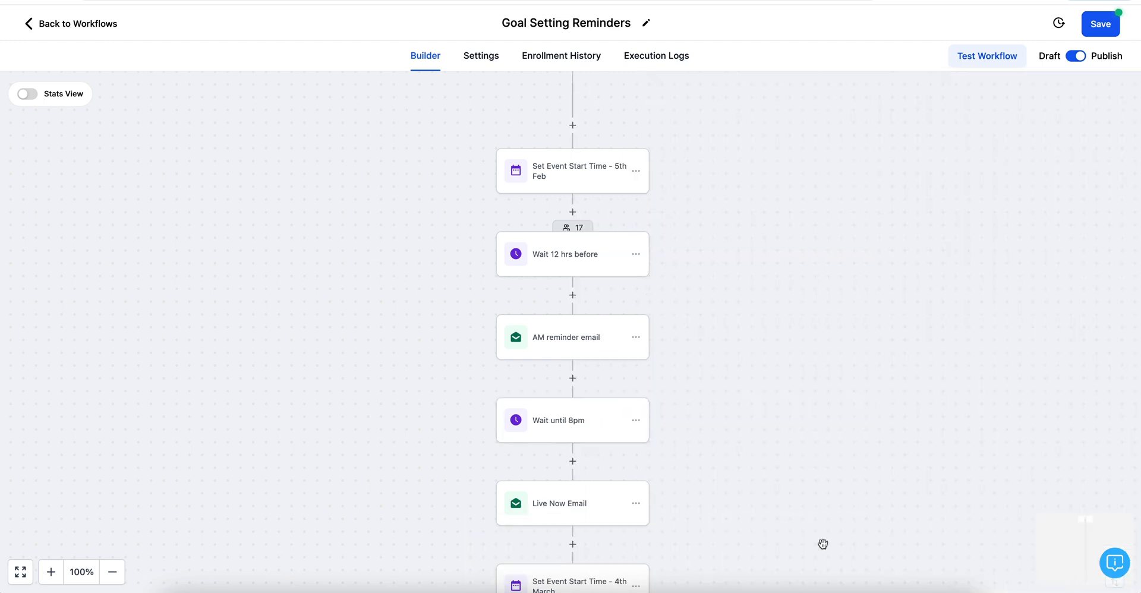
# Step: Review the Live Now Email step's Goal Setting LIVE NOW! template and save it
pyautogui.scroll(-2, 685, 362)
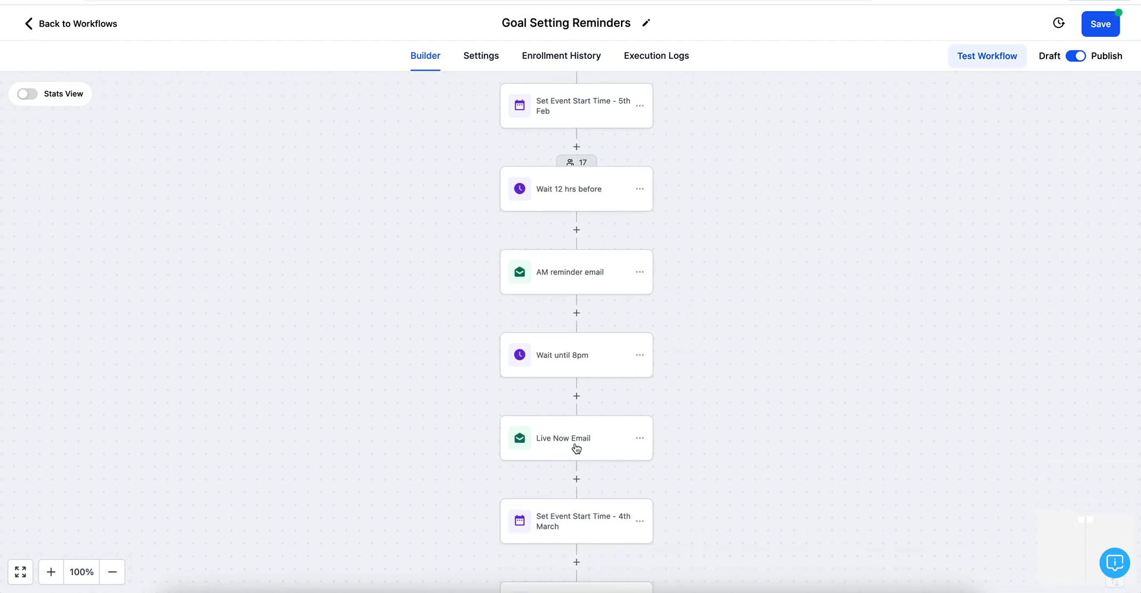
pyautogui.click(576, 446)
pyautogui.scroll(-1, 815, 389)
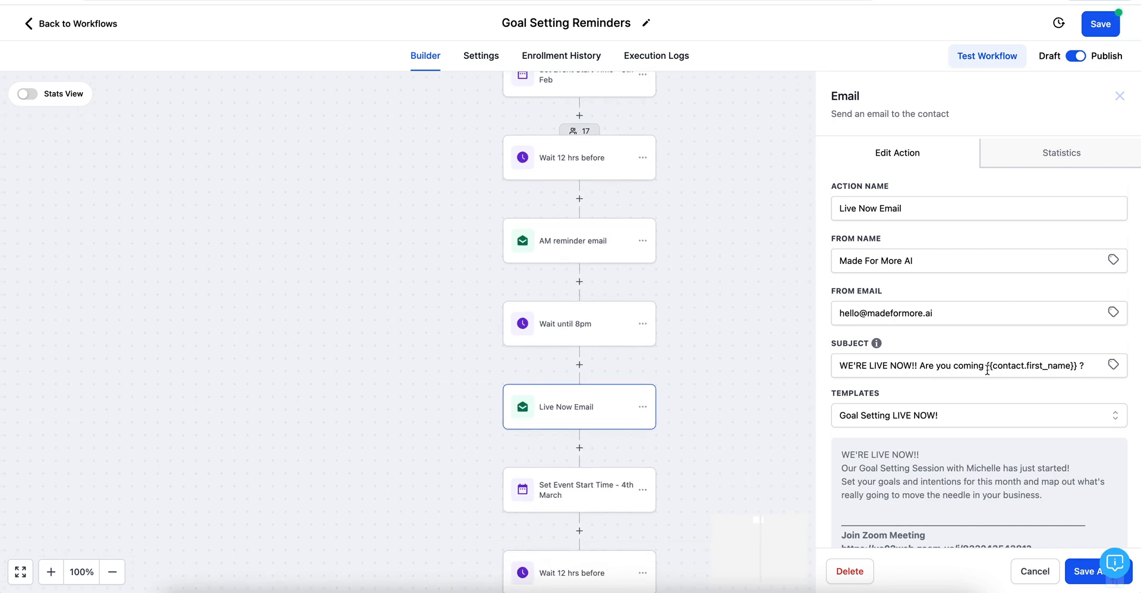
pyautogui.scroll(-2, 950, 486)
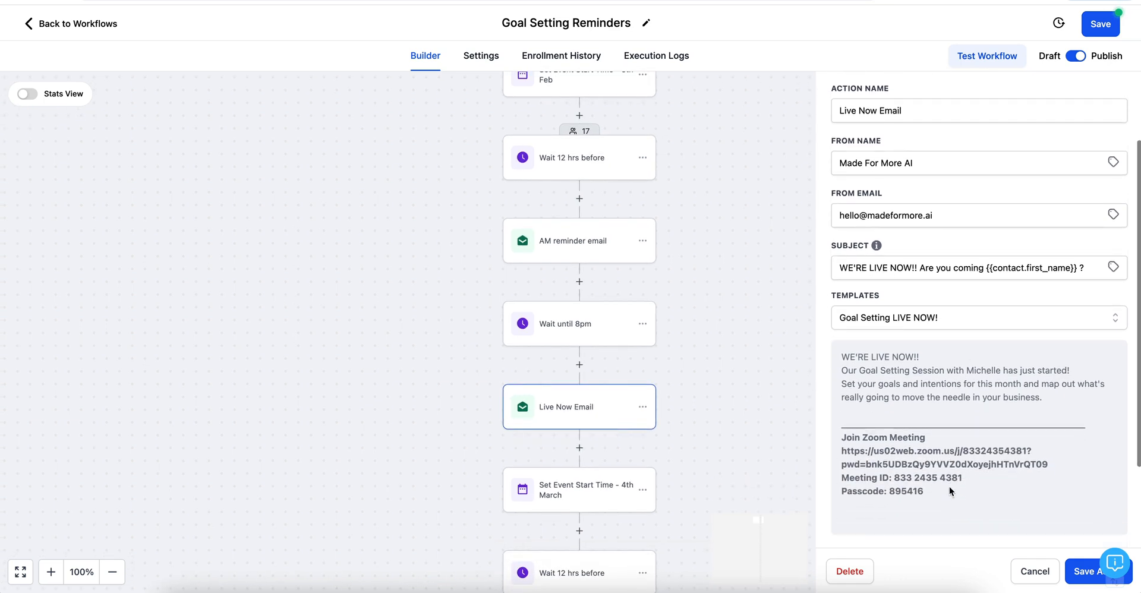
pyautogui.scroll(-3, 950, 486)
pyautogui.scroll(8, 950, 487)
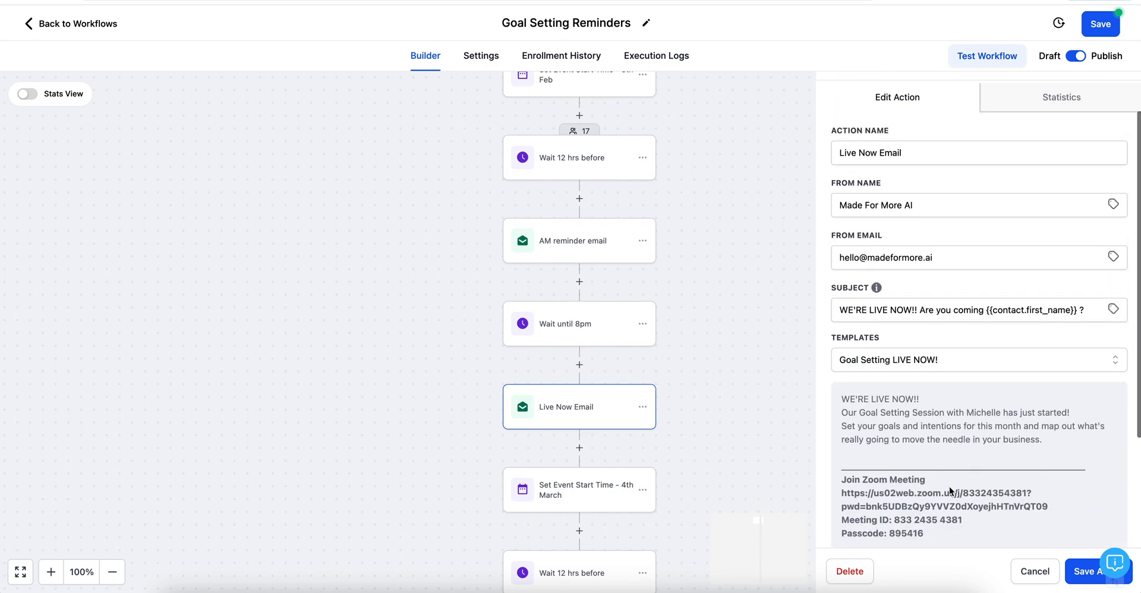
pyautogui.click(1083, 571)
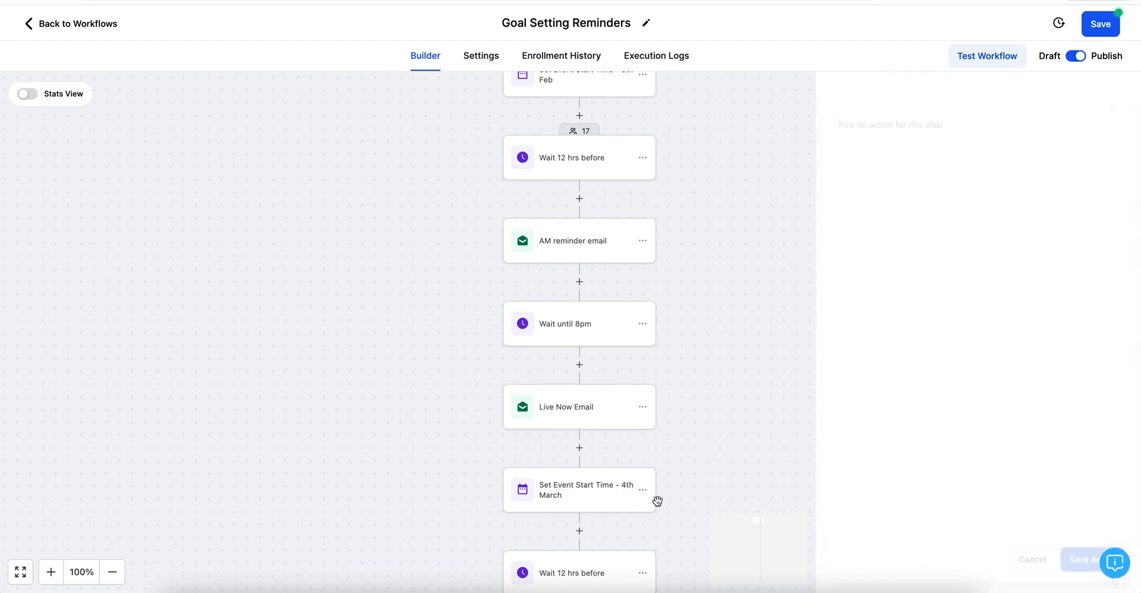
pyautogui.scroll(-5, 725, 441)
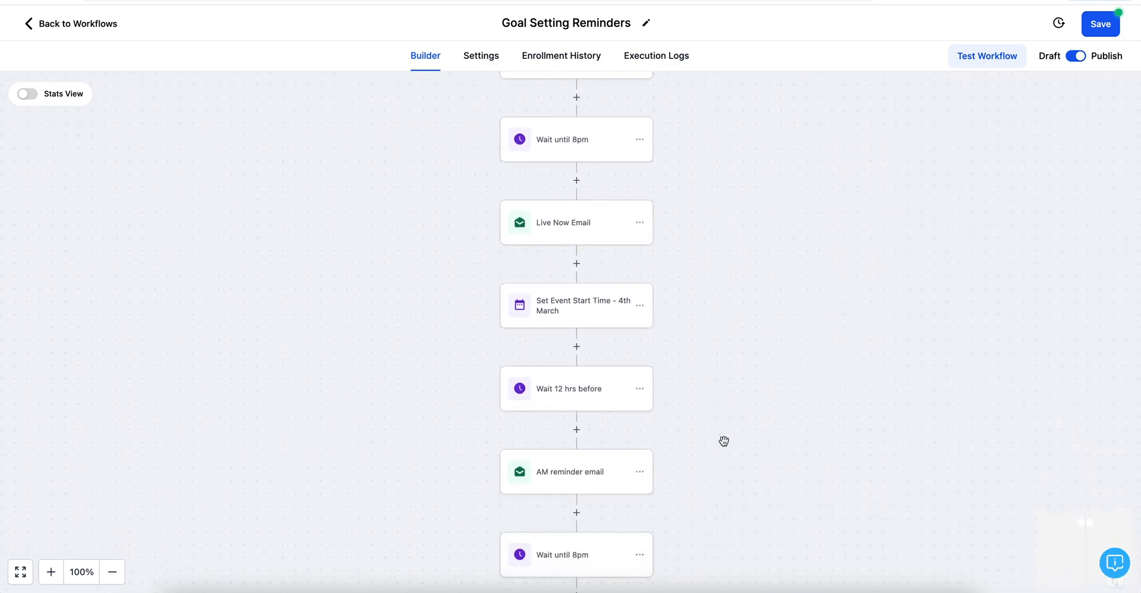
pyautogui.scroll(-1, 724, 441)
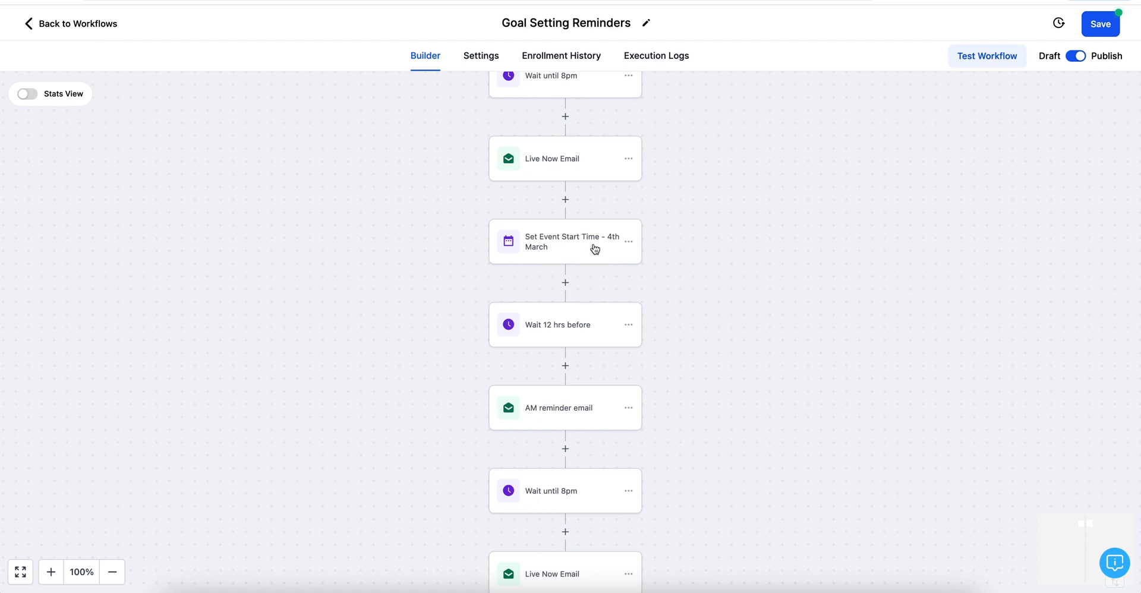
pyautogui.scroll(7, 598, 244)
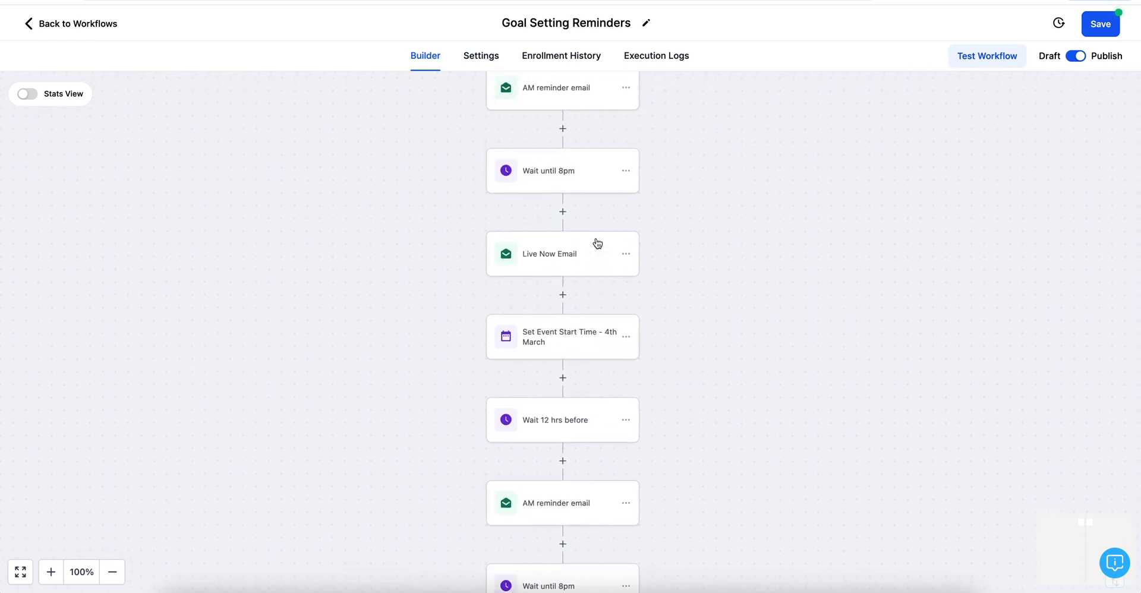
pyautogui.scroll(3, 596, 257)
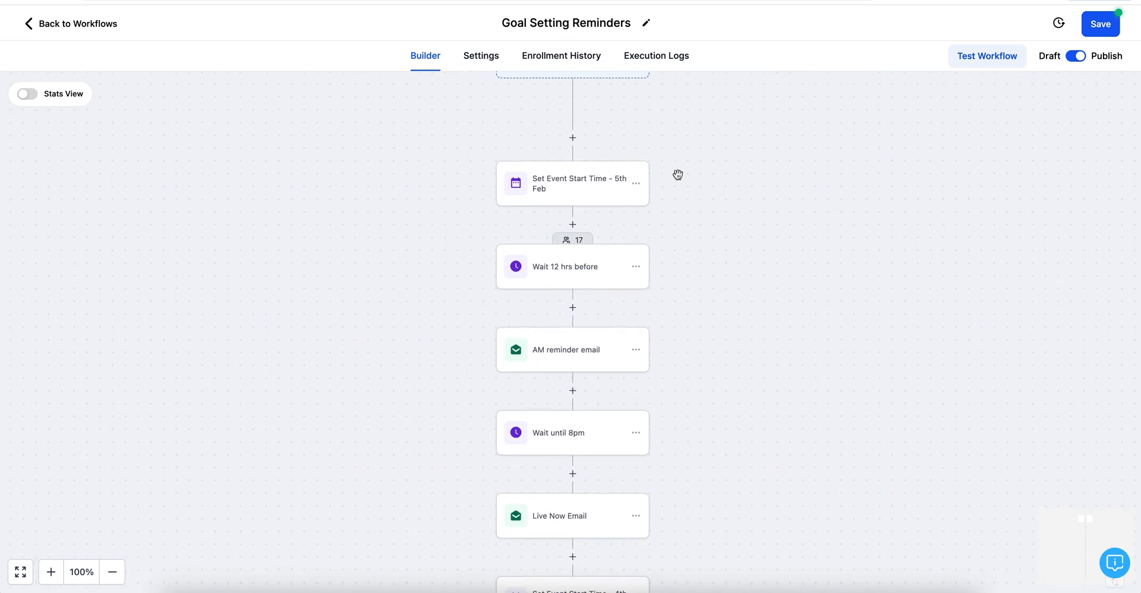
# Step: Copy all actions from the Set Event Start Time - 5th Feb step onward
pyautogui.click(636, 184)
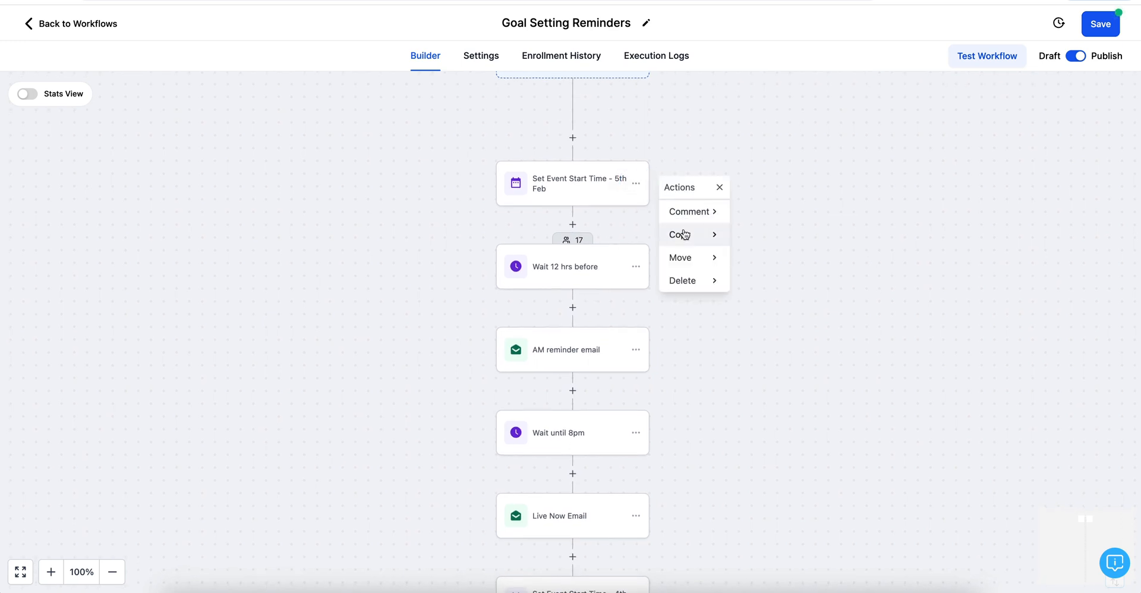
pyautogui.click(685, 237)
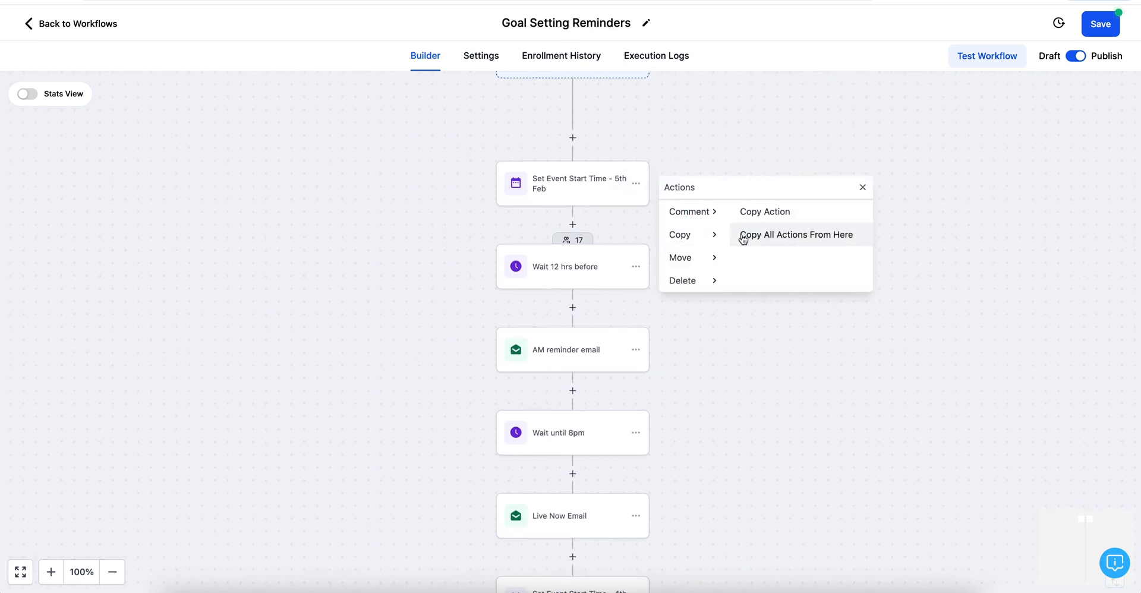
pyautogui.click(797, 235)
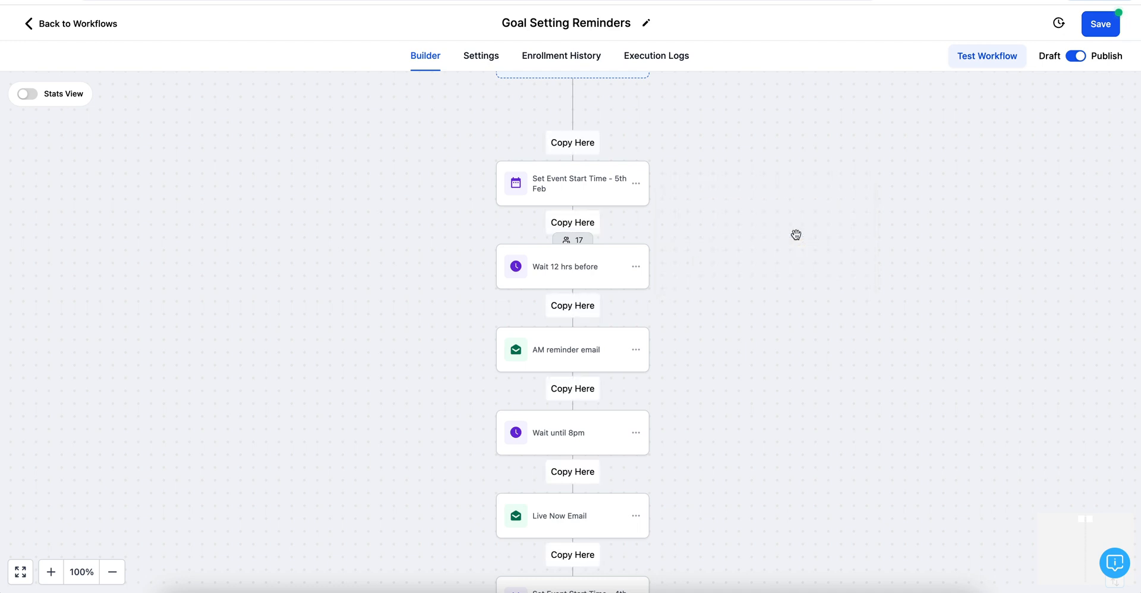
# Step: Leave the Goal Setting Reminders editor to return to the workflow list
pyautogui.scroll(-3, 716, 420)
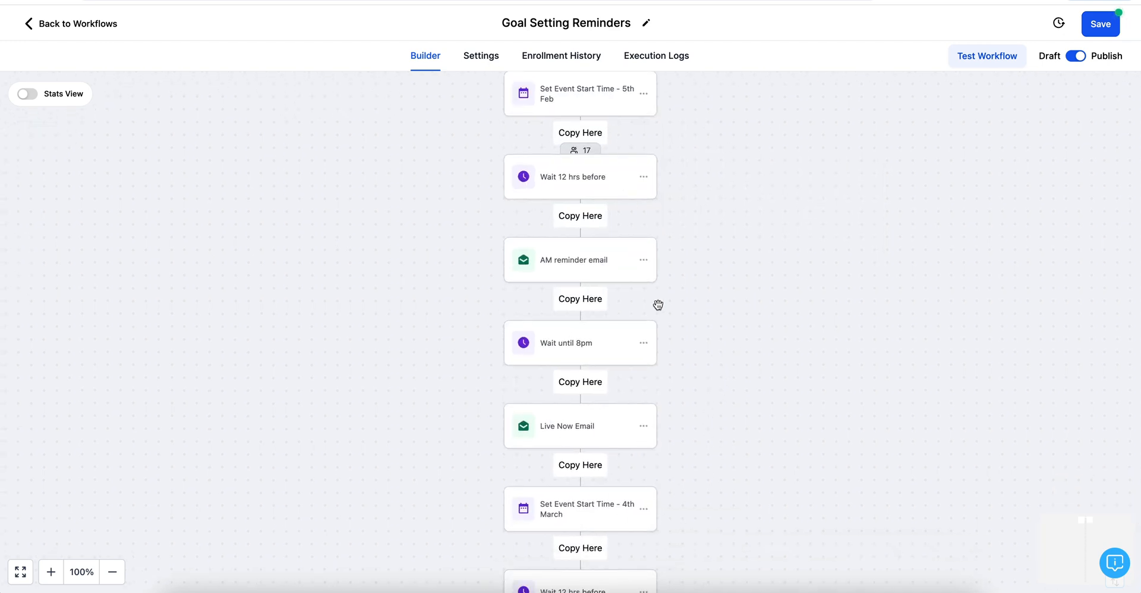
pyautogui.scroll(2, 739, 330)
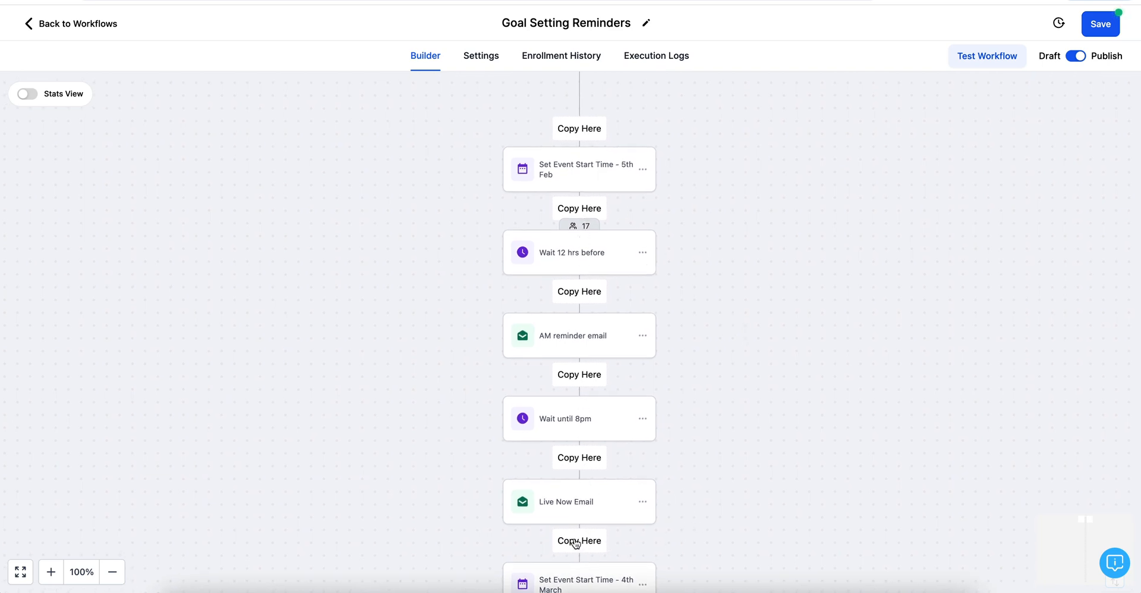
pyautogui.scroll(-2, 689, 542)
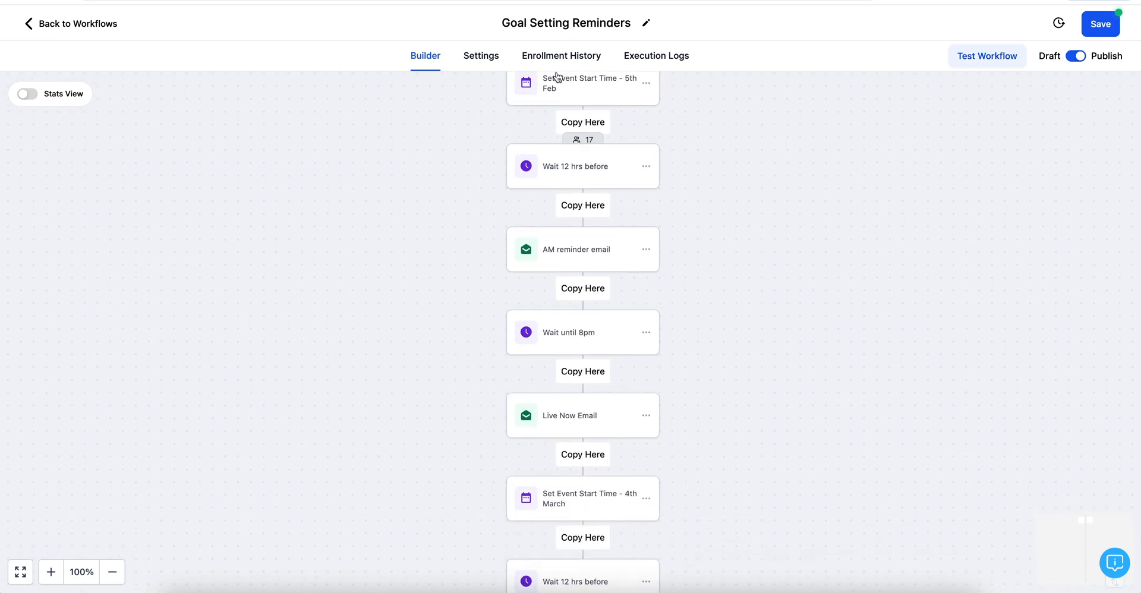
pyautogui.click(41, 28)
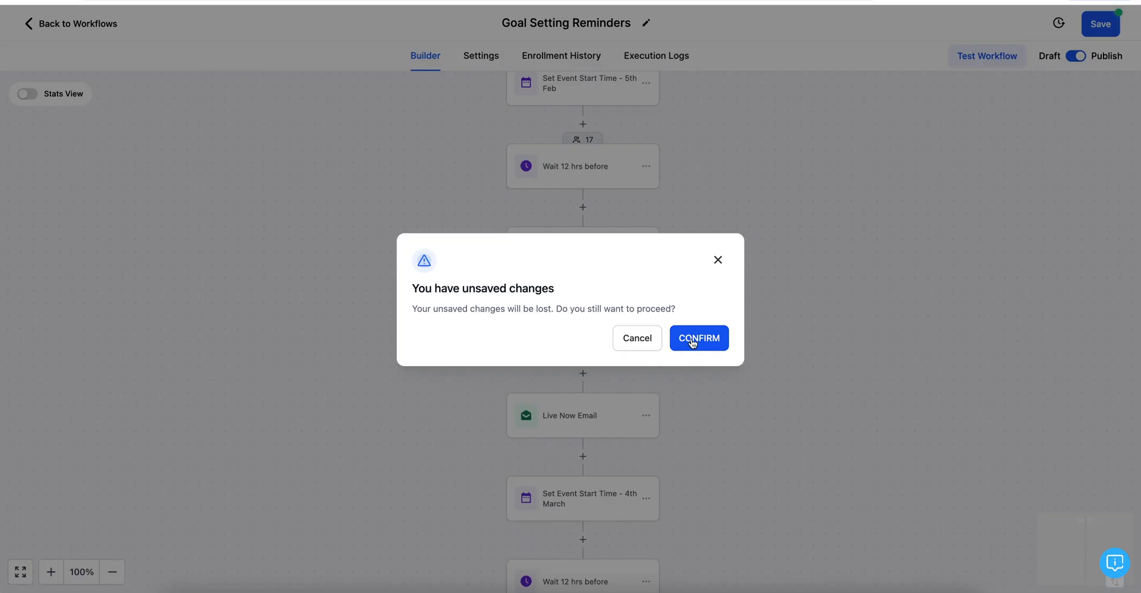
# Step: Discard the unsaved changes and create a new workflow starting from scratch
pyautogui.click(693, 343)
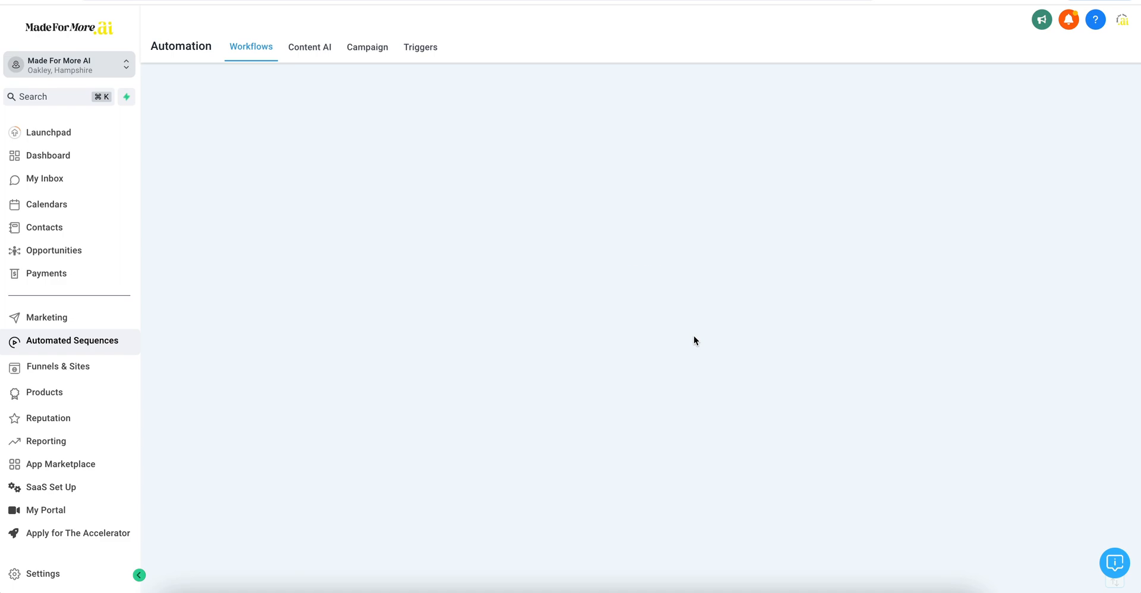
pyautogui.click(996, 90)
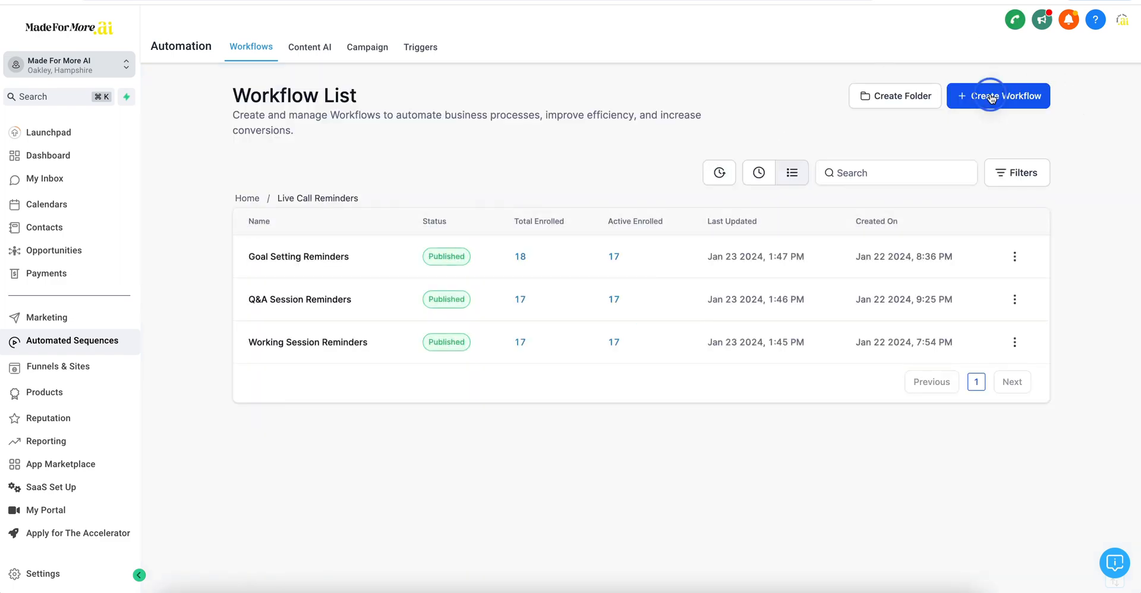
pyautogui.click(416, 284)
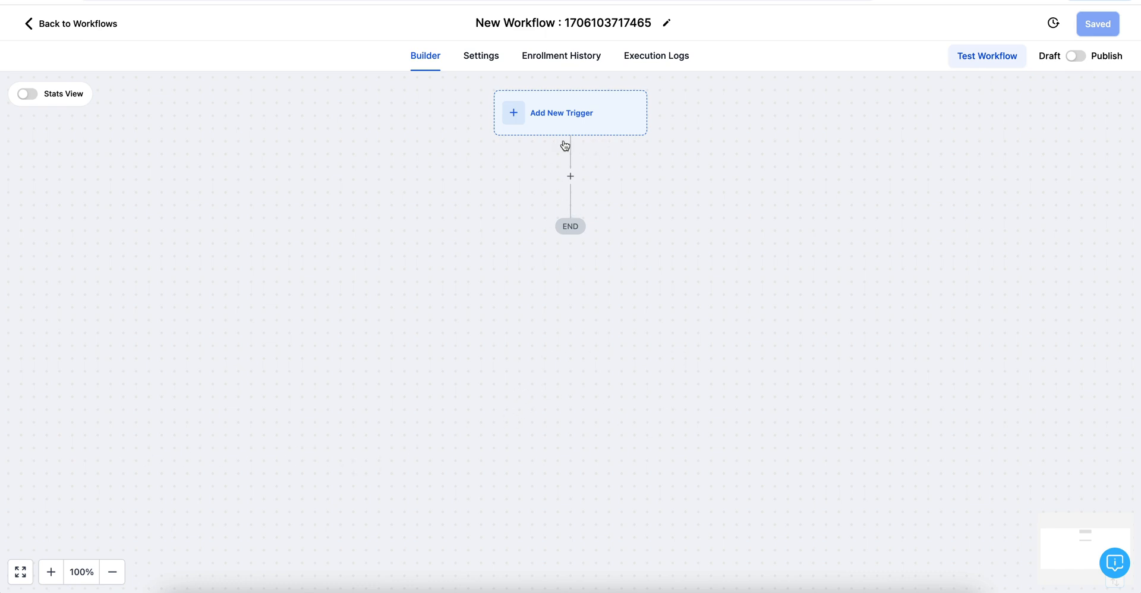
# Step: Add a Set Event Start Date action as the new workflow's first step
pyautogui.click(571, 176)
pyautogui.scroll(-3, 914, 575)
pyautogui.scroll(-14, 915, 575)
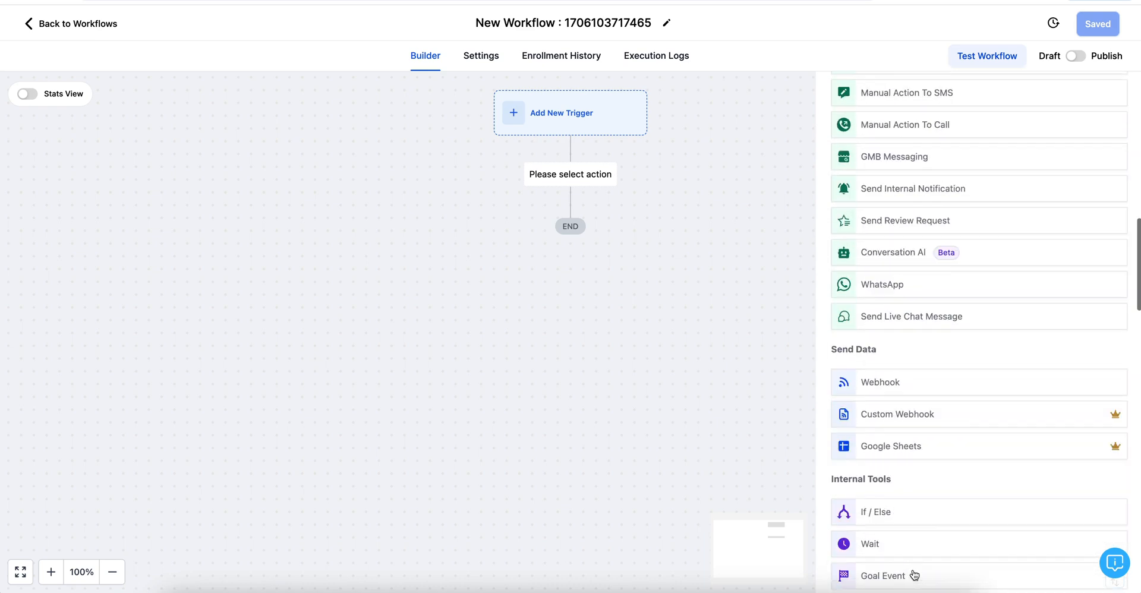
pyautogui.scroll(-2, 920, 551)
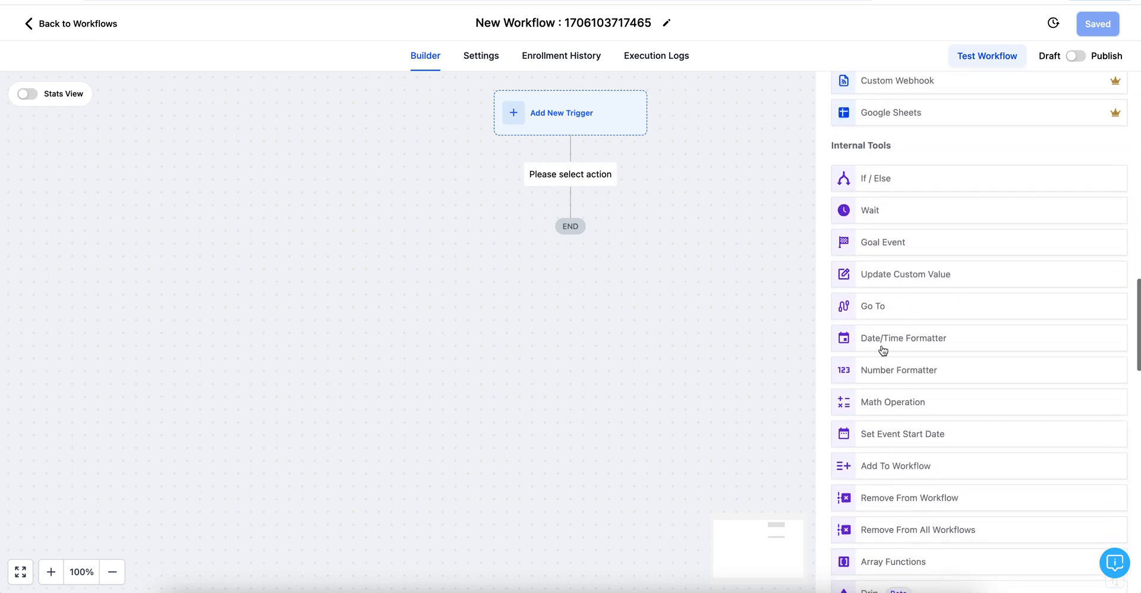
pyautogui.scroll(-1, 917, 436)
pyautogui.click(909, 409)
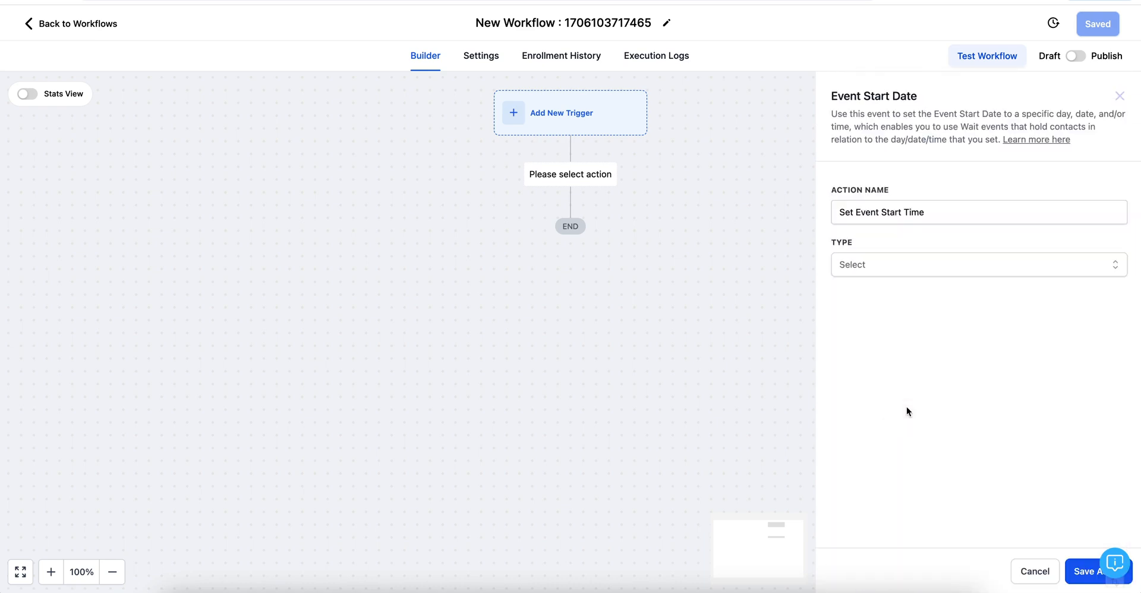
# Step: Set the event start to Specific Date/Time, 28 February 2024, 7:30 PM, and save
pyautogui.click(861, 273)
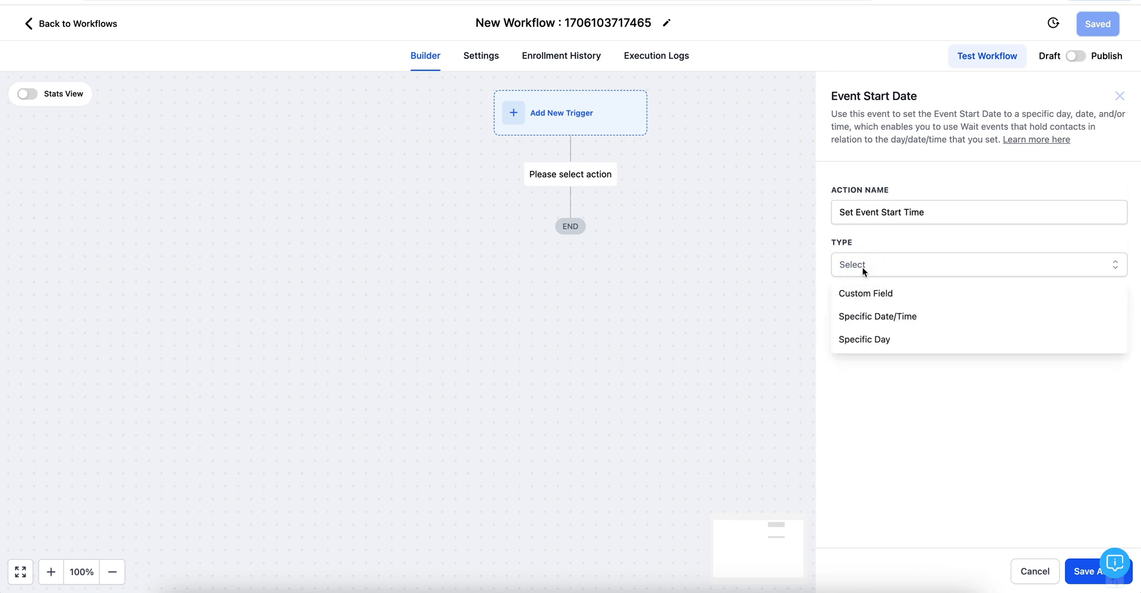
pyautogui.click(895, 315)
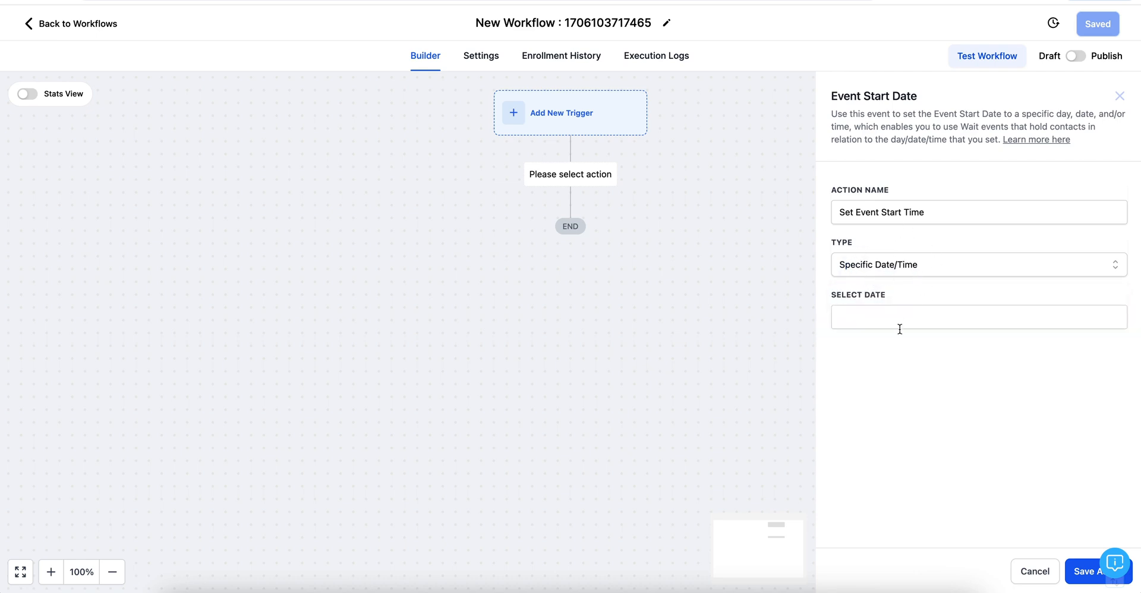
pyautogui.click(880, 318)
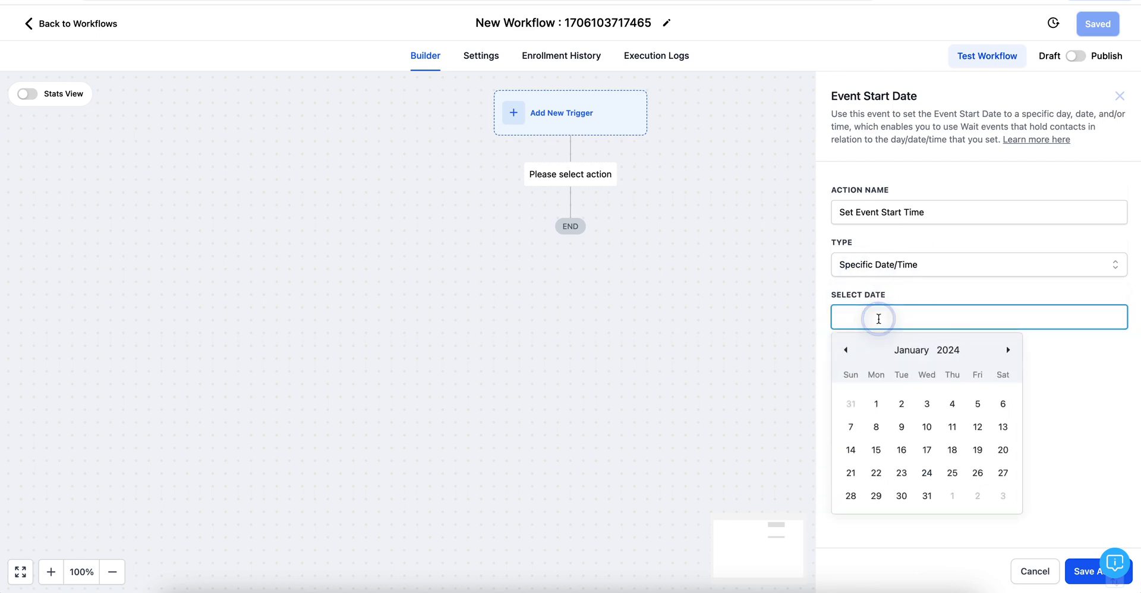
pyautogui.click(1010, 352)
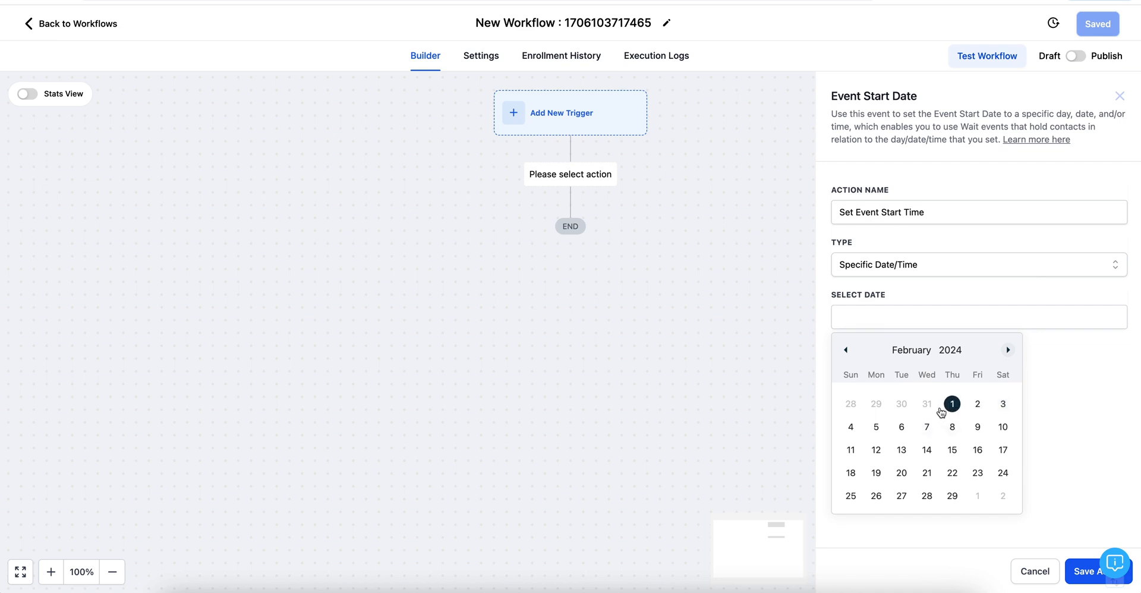
pyautogui.click(929, 497)
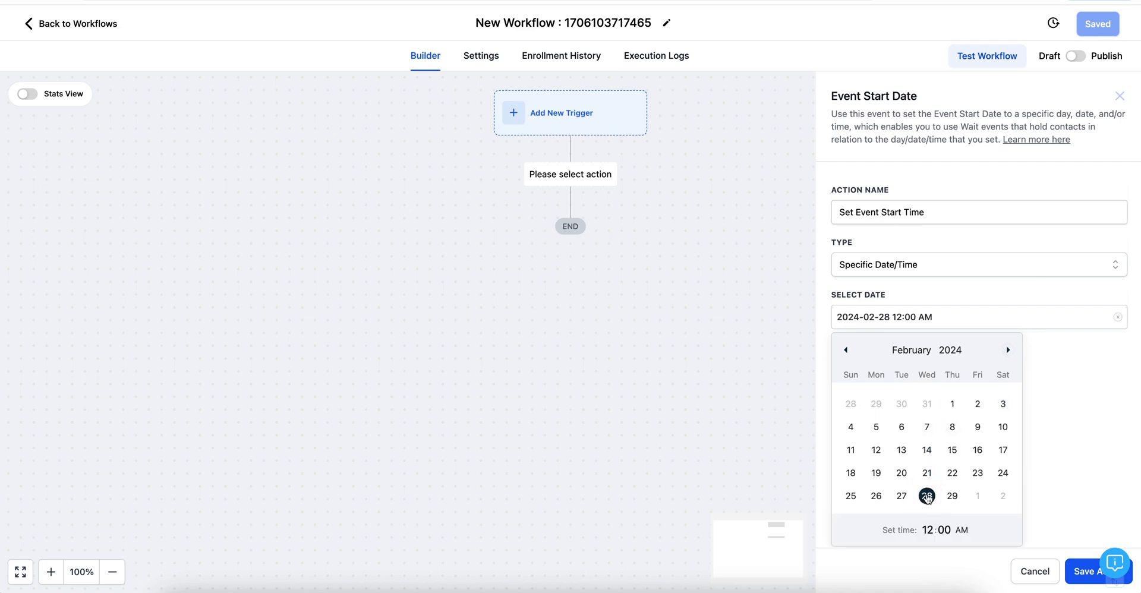
pyautogui.click(929, 530)
pyautogui.write('7')
pyautogui.click(941, 530)
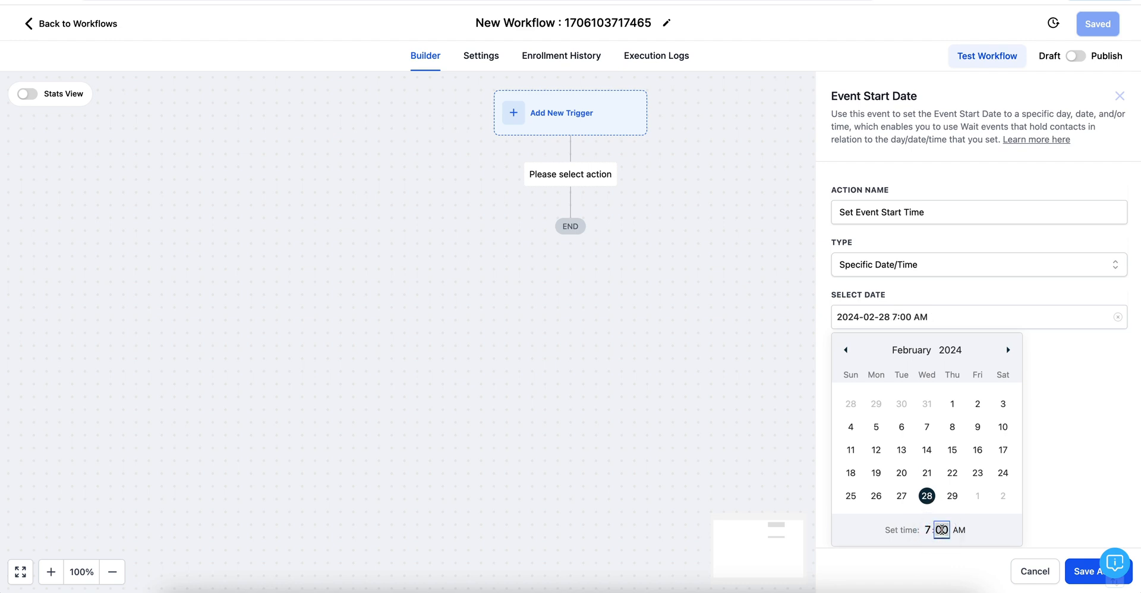
pyautogui.write('30')
pyautogui.click(959, 531)
pyautogui.click(1082, 572)
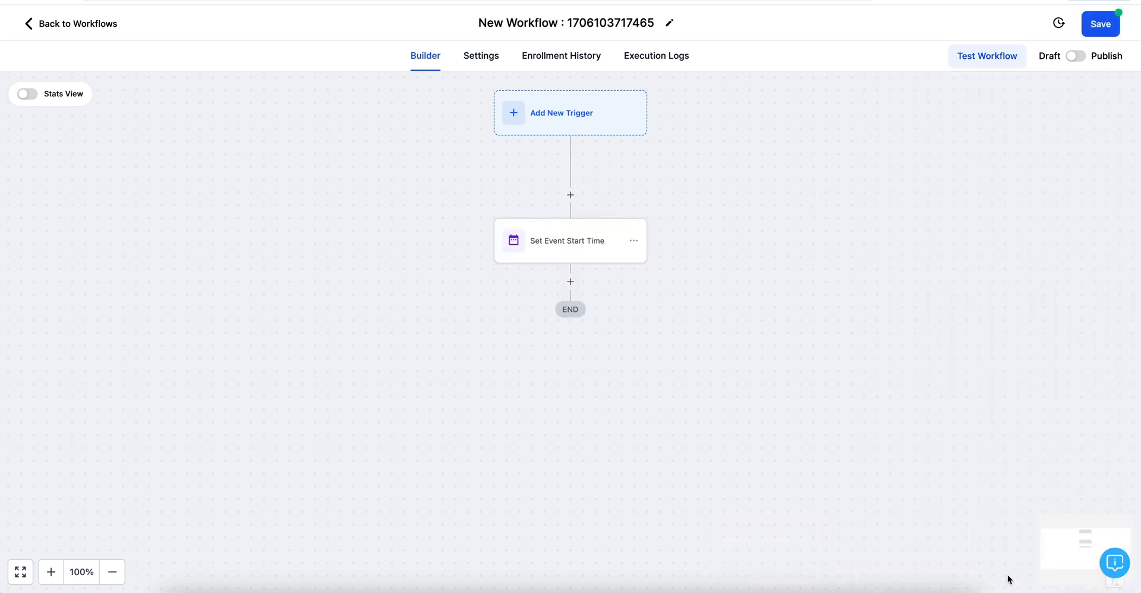
# Step: Rename the step to 'Set Event Start Time - 28th Feb' and save it
pyautogui.click(589, 251)
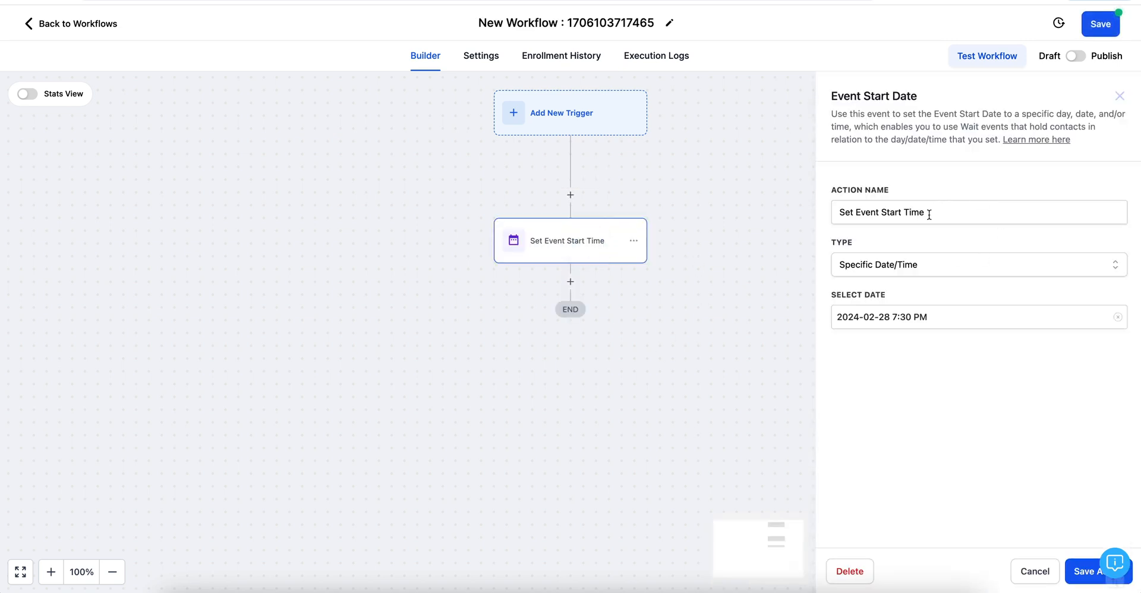
pyautogui.click(929, 215)
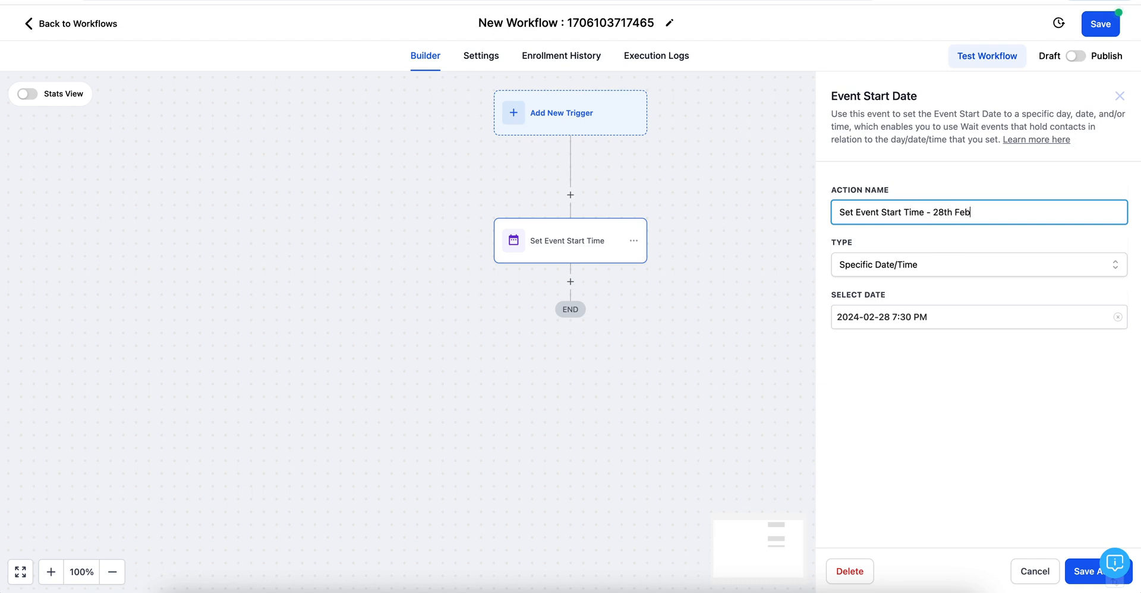
pyautogui.write('- 28th Feb')
pyautogui.click(1109, 572)
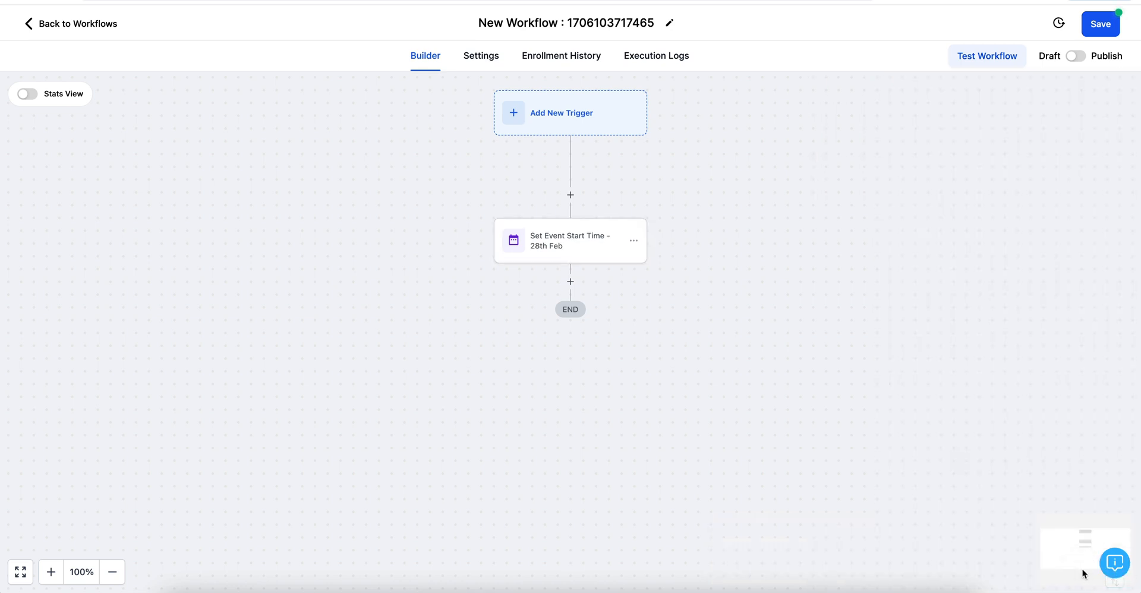
pyautogui.scroll(-1, 629, 341)
pyautogui.scroll(-1, 629, 341)
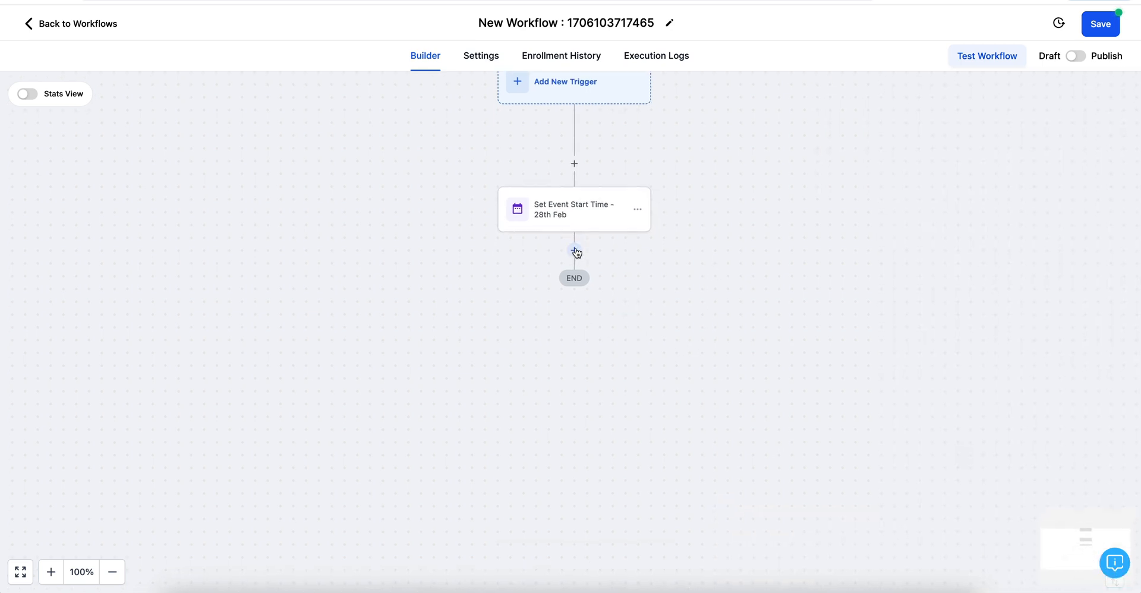
# Step: Add a Wait step holding contacts until 10 hours before the event / appointment time
pyautogui.click(574, 250)
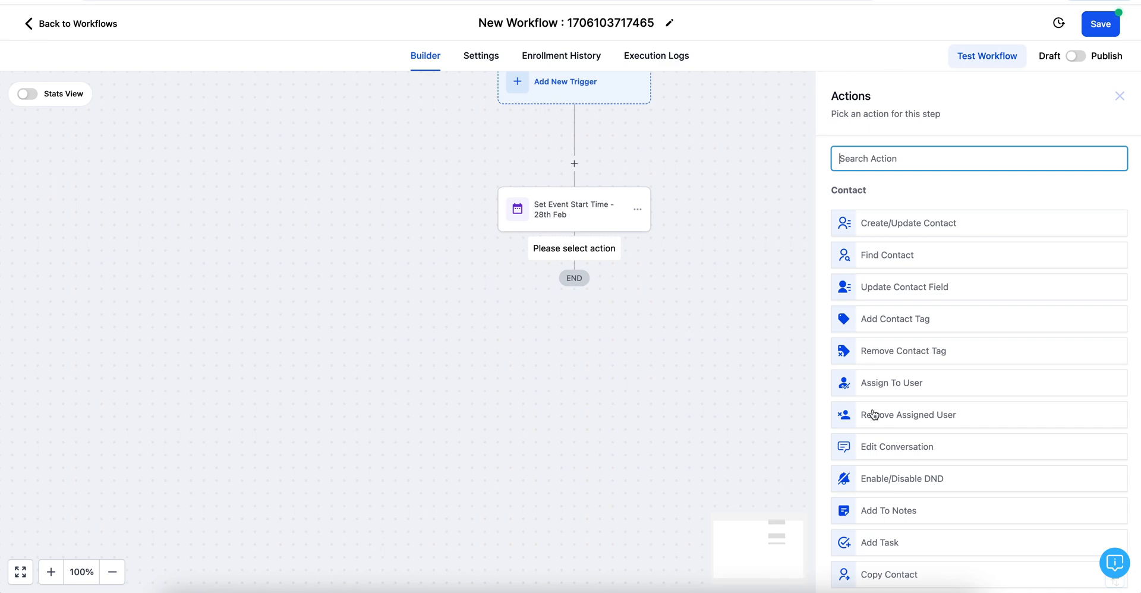
pyautogui.scroll(-8, 874, 415)
pyautogui.scroll(-10, 874, 415)
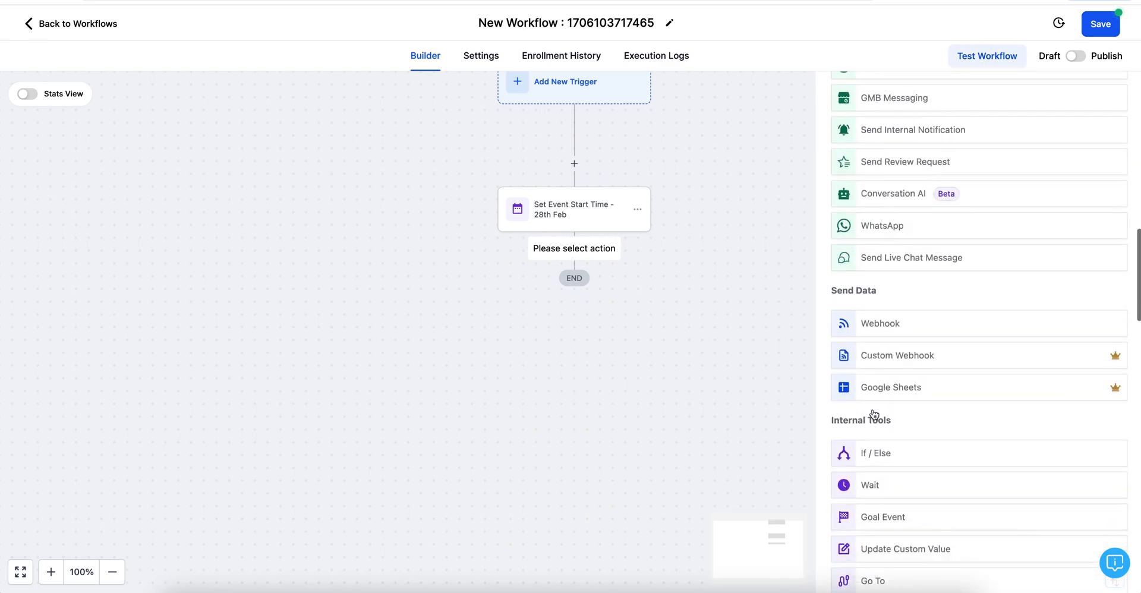
pyautogui.click(878, 283)
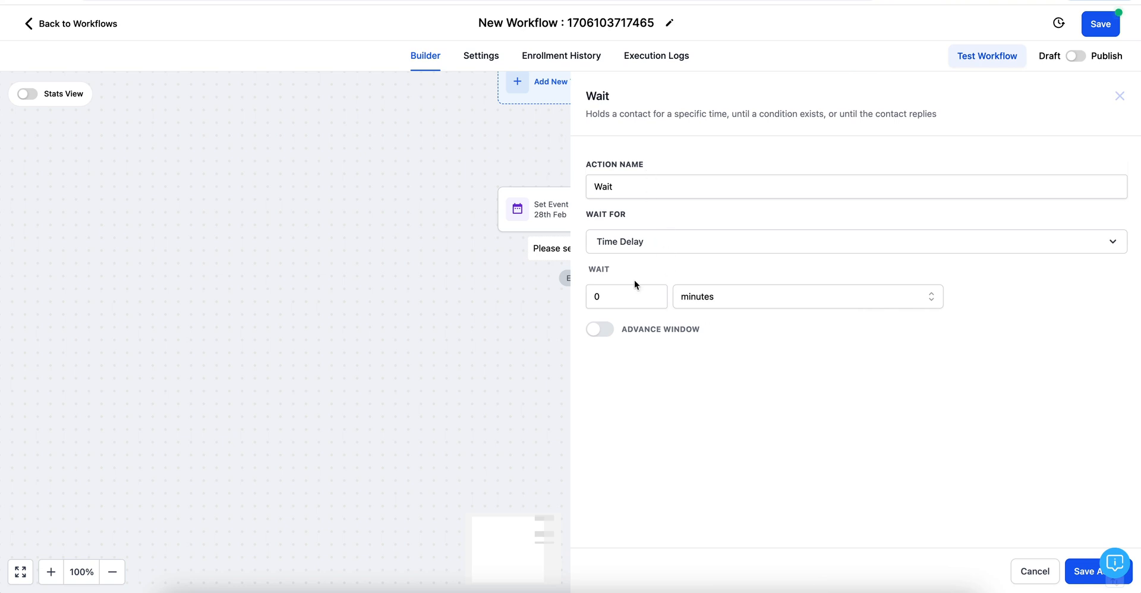
pyautogui.click(655, 242)
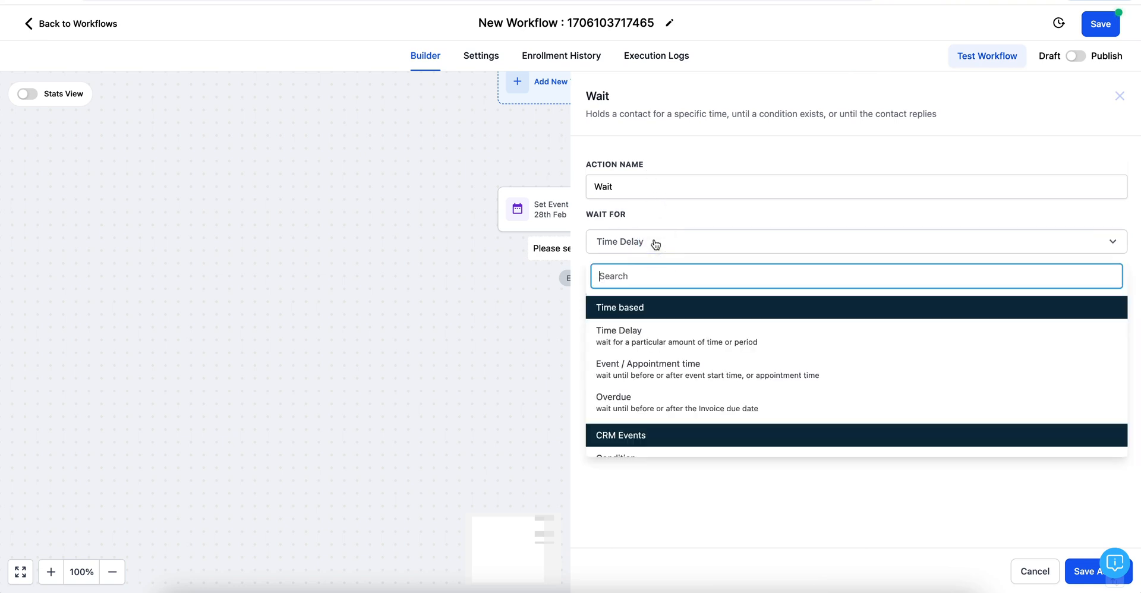
pyautogui.click(651, 380)
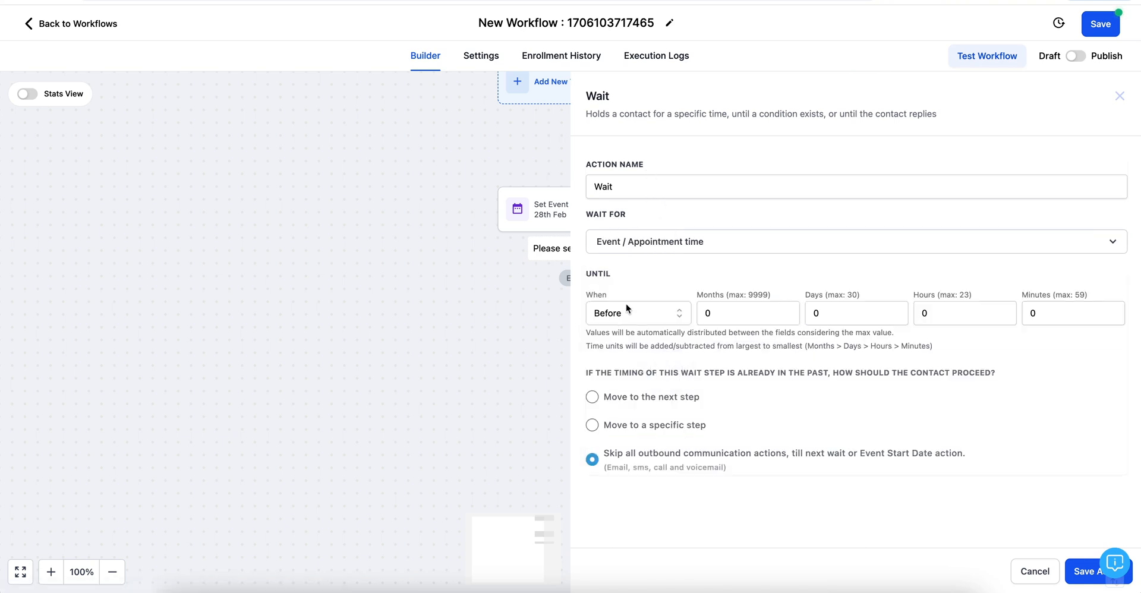
pyautogui.click(939, 312)
pyautogui.write('10')
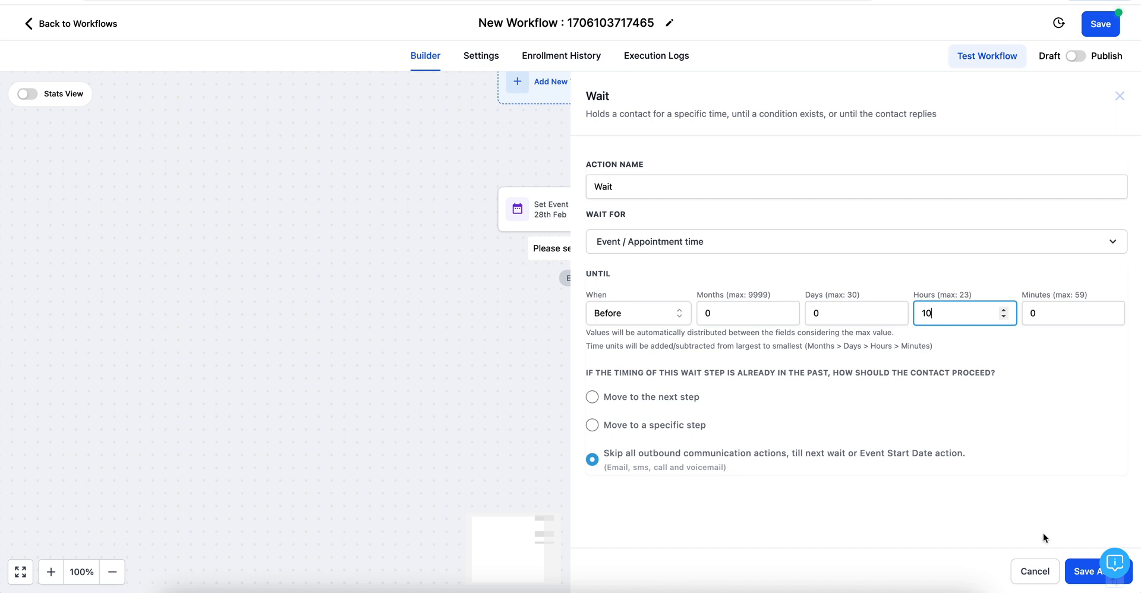
pyautogui.click(1084, 572)
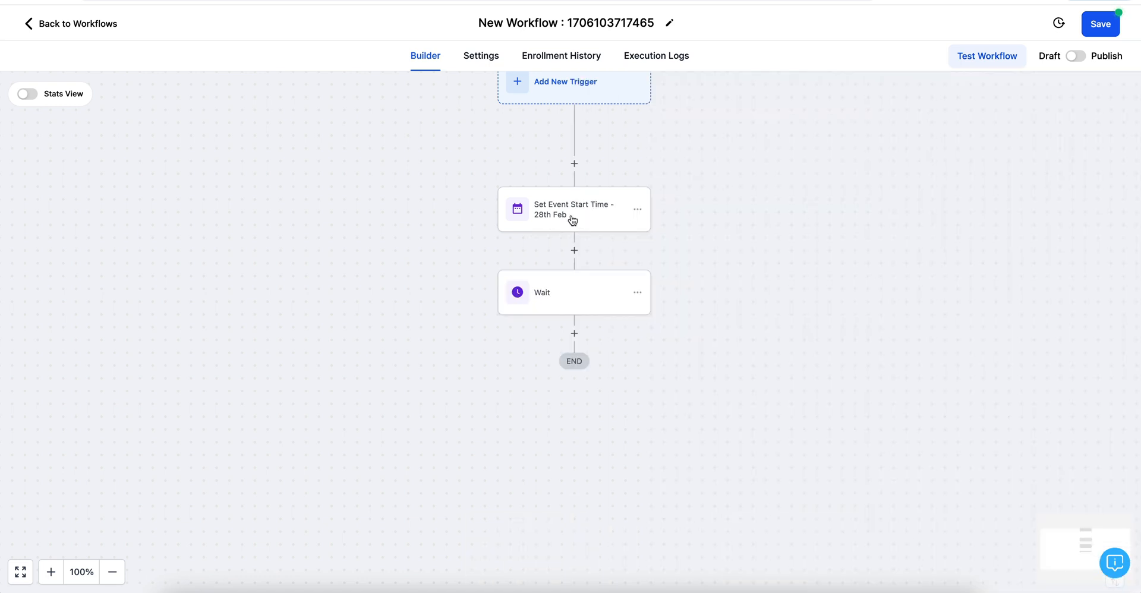
# Step: Start adding another action below the Wait step
pyautogui.click(575, 333)
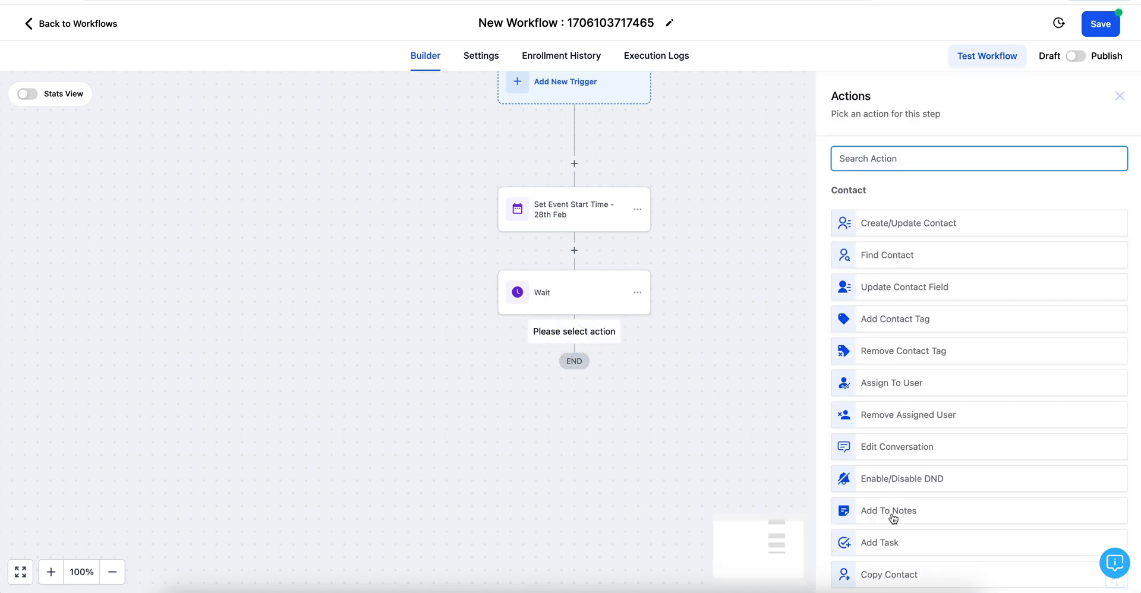
pyautogui.scroll(-5, 886, 516)
pyautogui.scroll(-4, 893, 519)
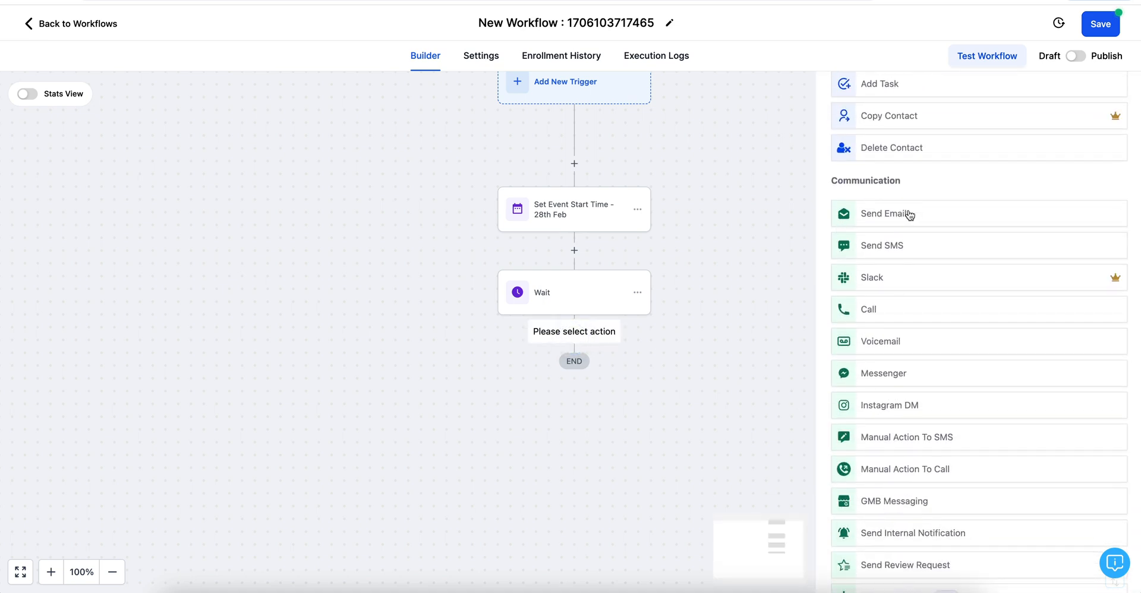
# Step: Add a Send Email action from Made For More AI and the company sender address, subject 'Live Masterclass TODAY!'
pyautogui.click(904, 212)
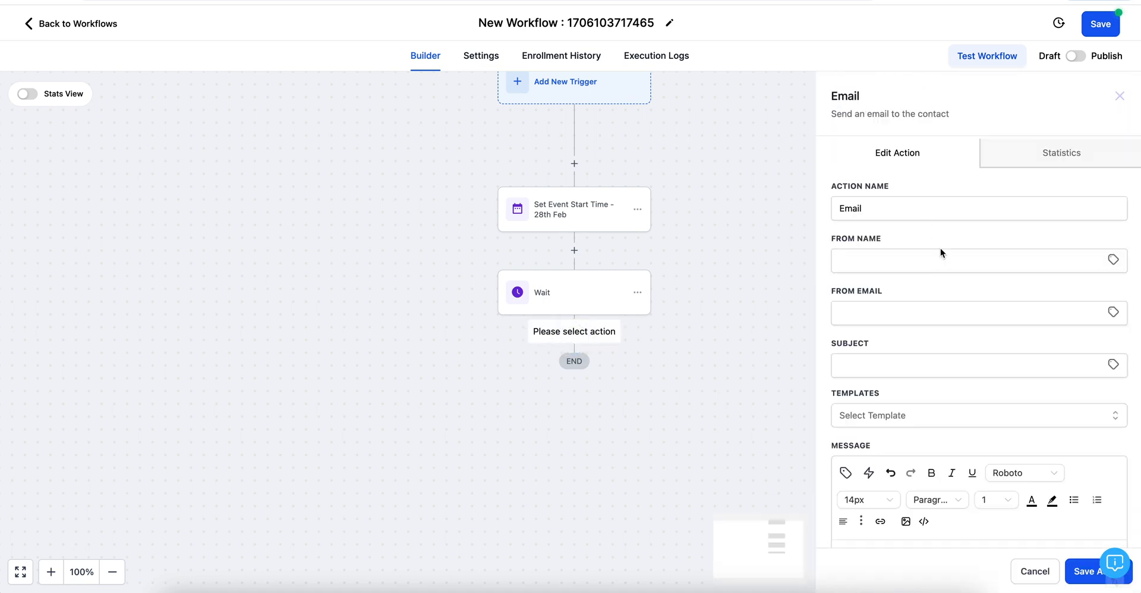
pyautogui.click(884, 263)
pyautogui.click(907, 294)
pyautogui.click(894, 312)
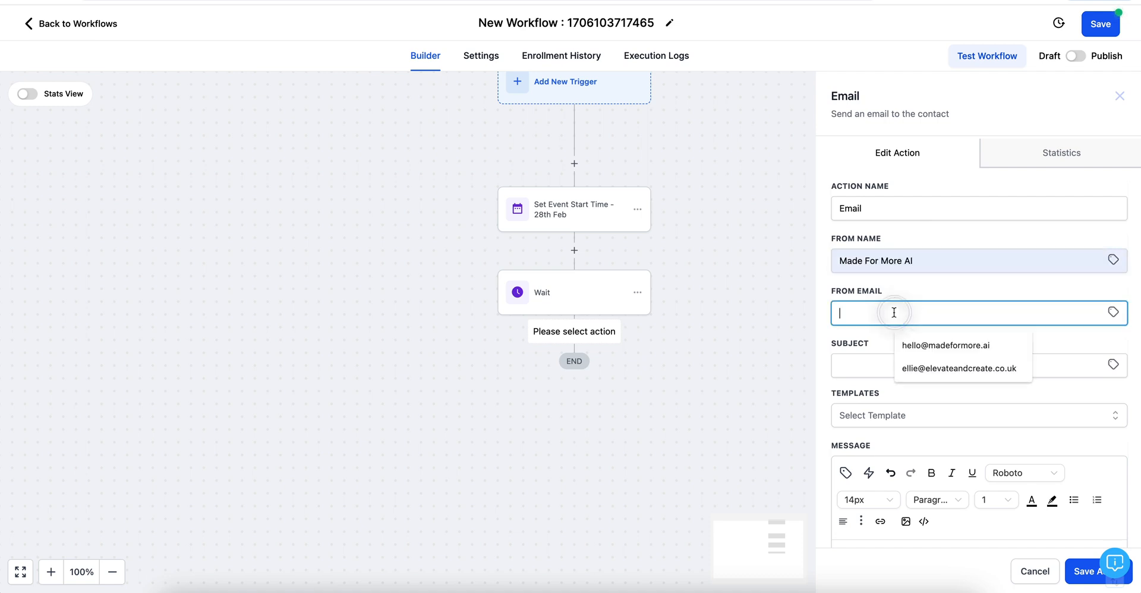
pyautogui.click(942, 345)
pyautogui.click(851, 361)
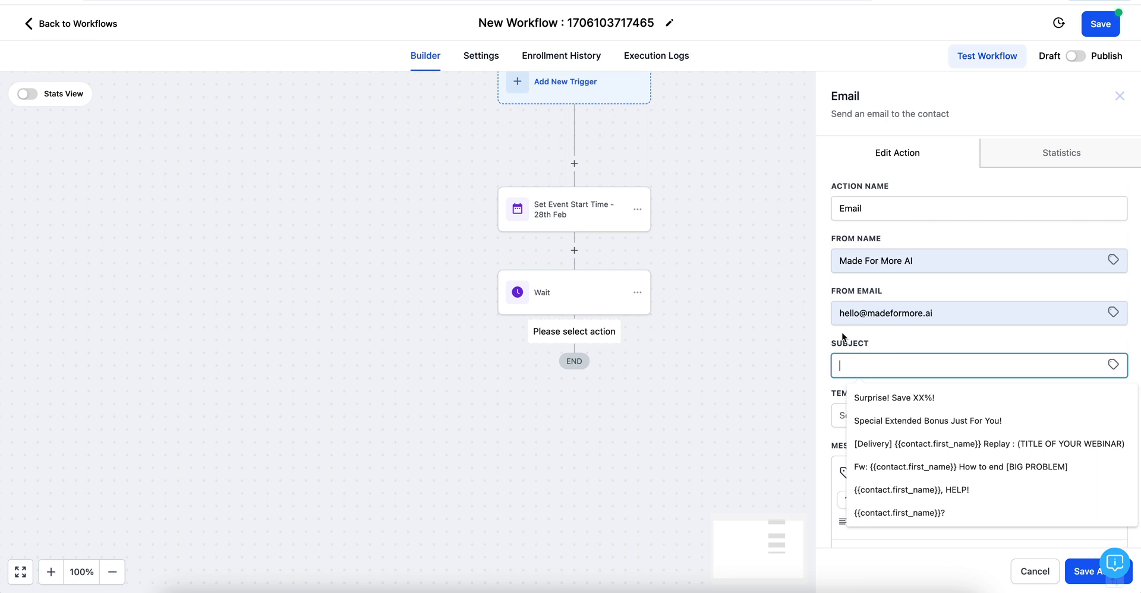
pyautogui.write('Live Masterclas')
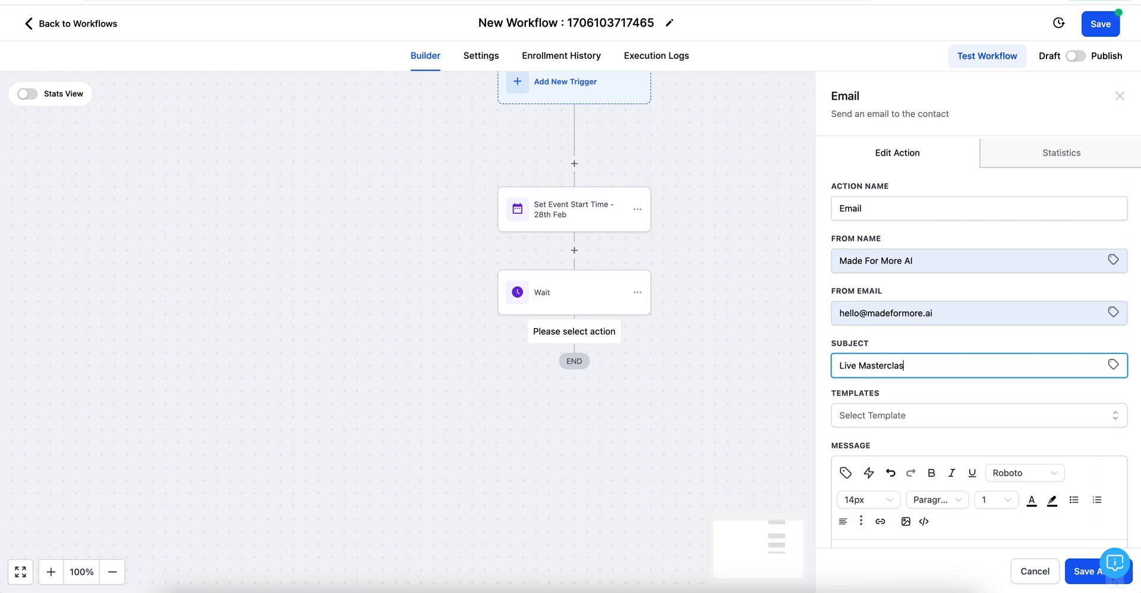
pyautogui.write('s tODAY')
pyautogui.write('TOD')
pyautogui.scroll(-5, 845, 338)
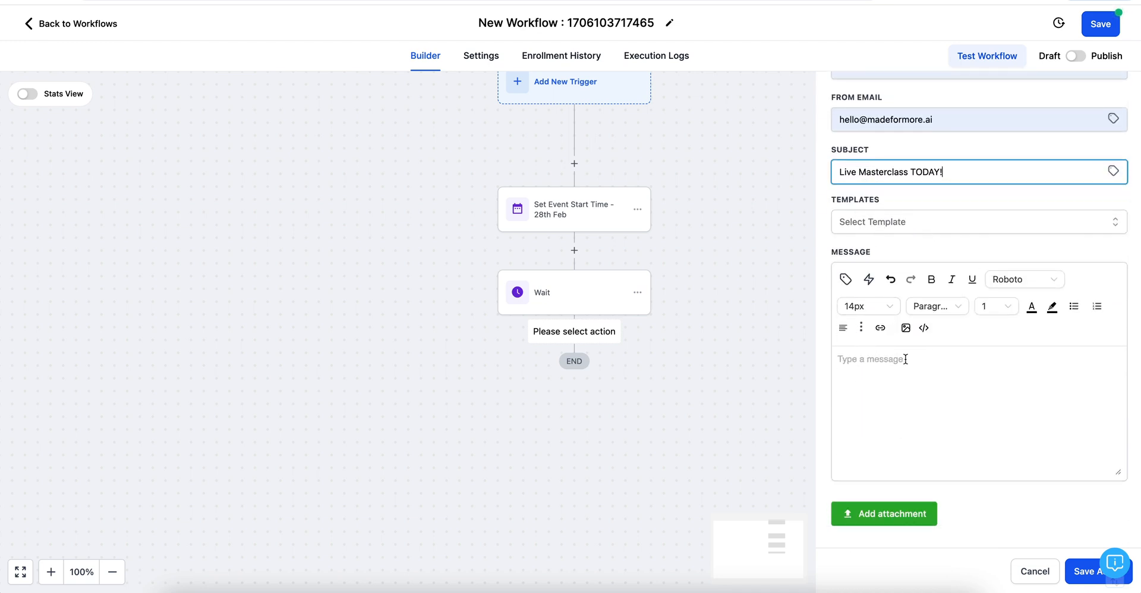
# Step: Start the message body with 'Hey' followed by the Contact First Name placeholder
pyautogui.click(841, 362)
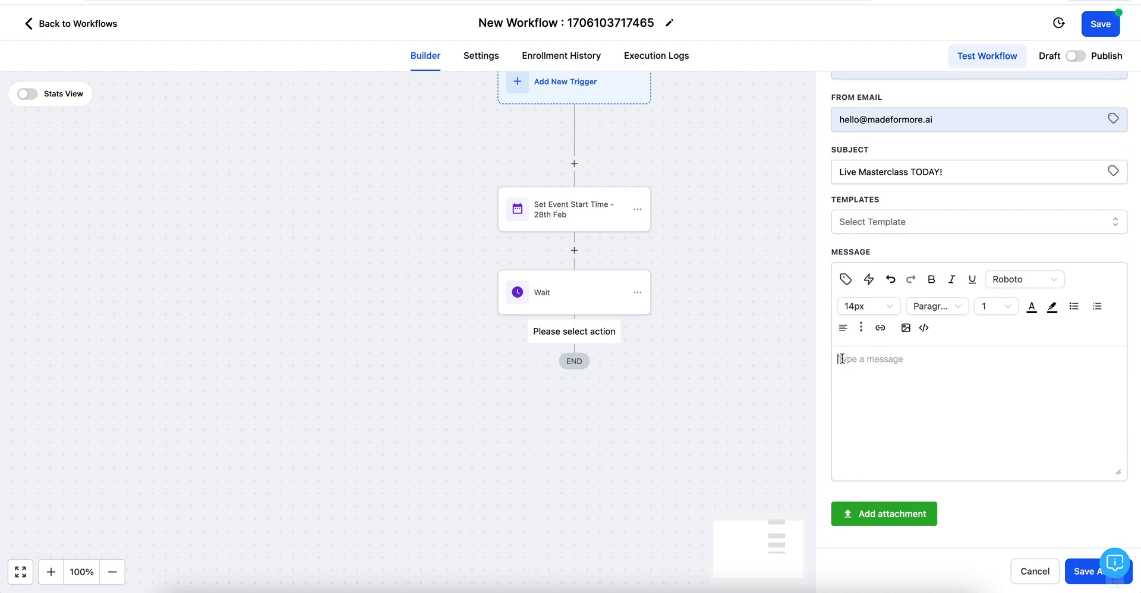
pyautogui.write('HEY')
pyautogui.click(845, 279)
pyautogui.click(787, 348)
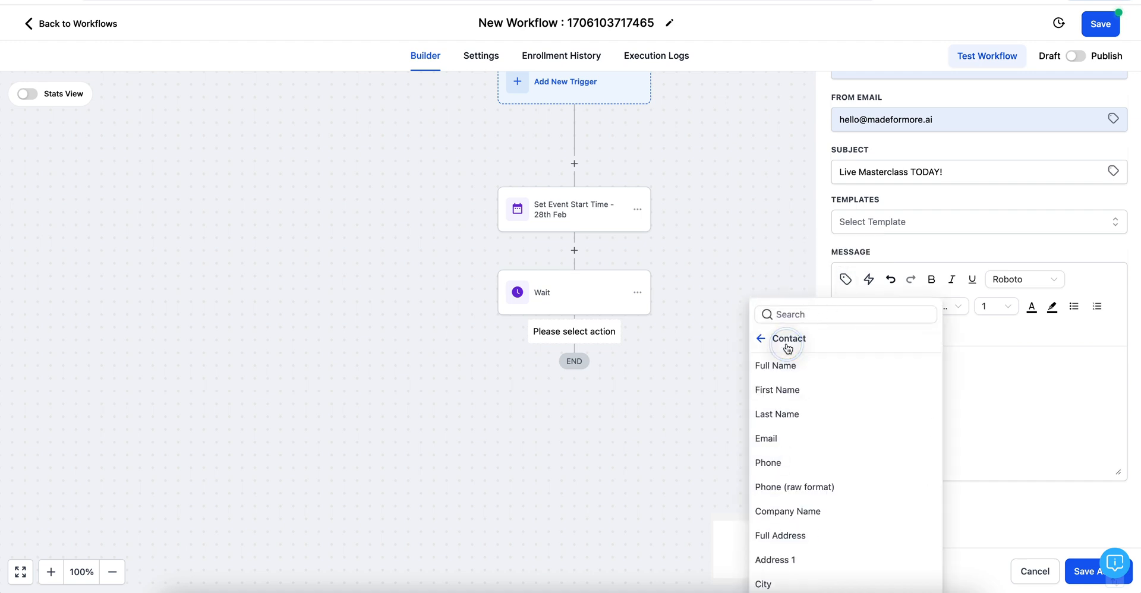
pyautogui.click(777, 390)
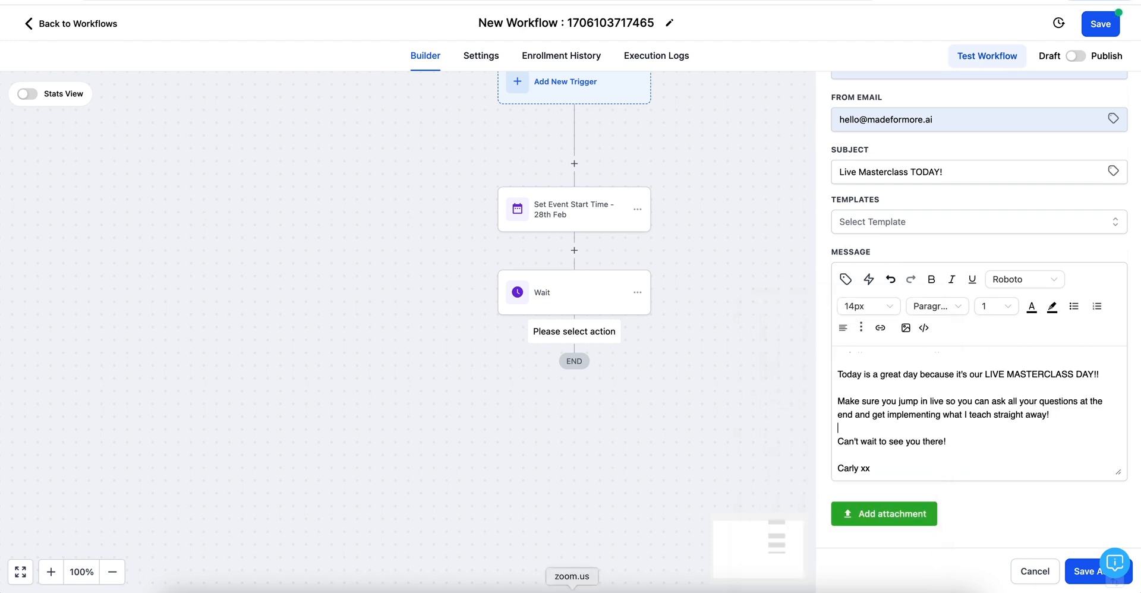
# Step: Copy the Zoom meeting invitation, from join link through passcode, from the Zoom app
pyautogui.click(572, 591)
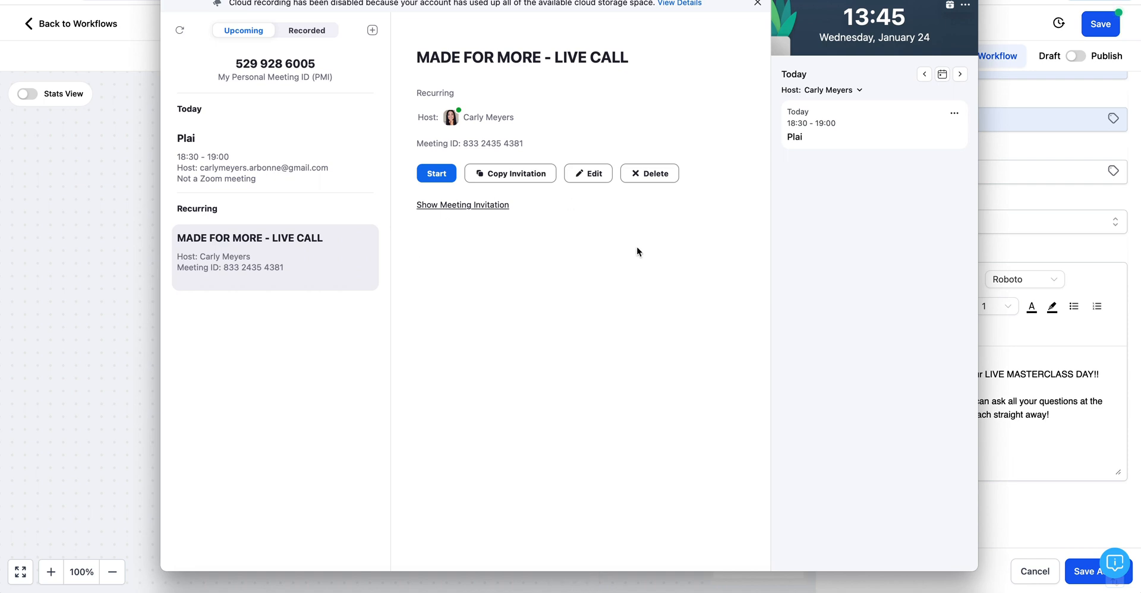
pyautogui.click(476, 207)
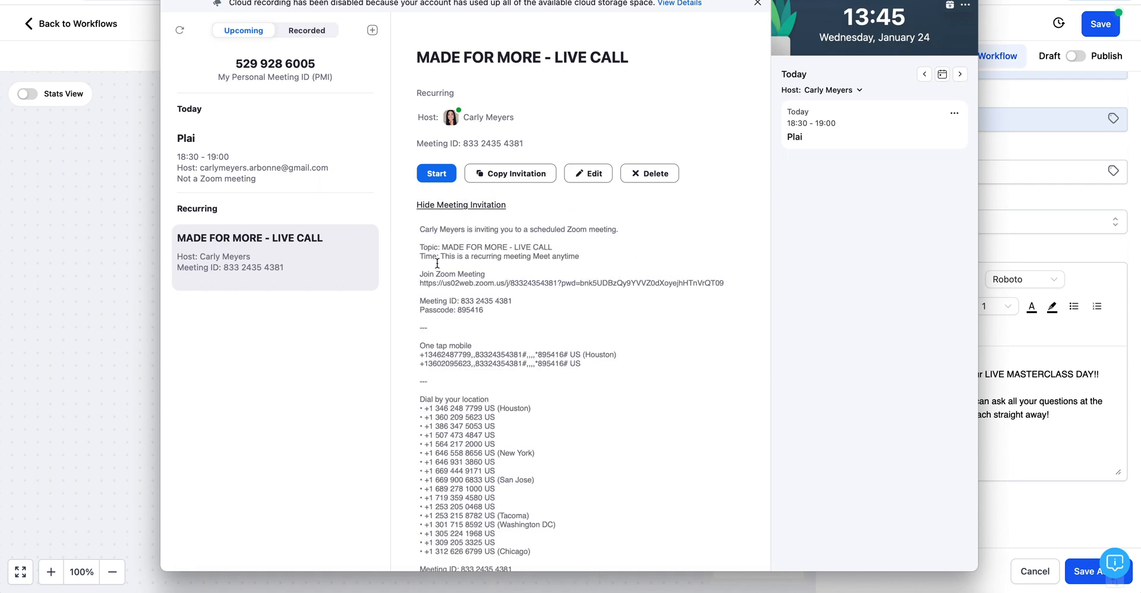
pyautogui.moveTo(419, 271); pyautogui.dragTo(495, 310)
pyautogui.hotkey('ctrl', 'c')
pyautogui.click(1052, 333)
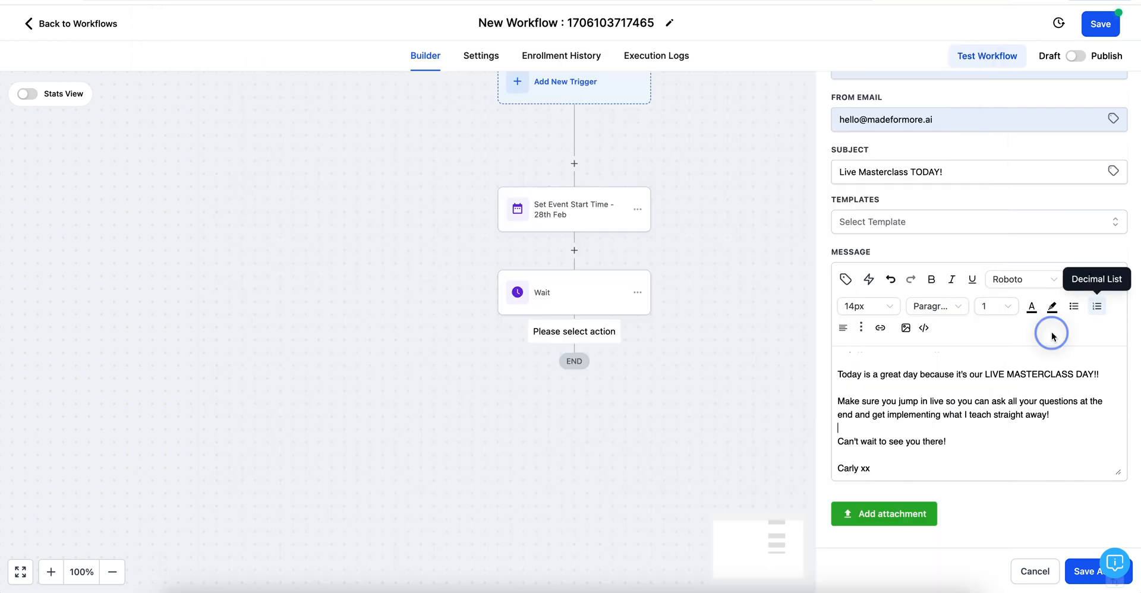
# Step: Add a 'Here's the deets:' line below the sign-off and paste the Zoom meeting details under it
pyautogui.click(886, 468)
pyautogui.press('Return')
pyautogui.press('Return')
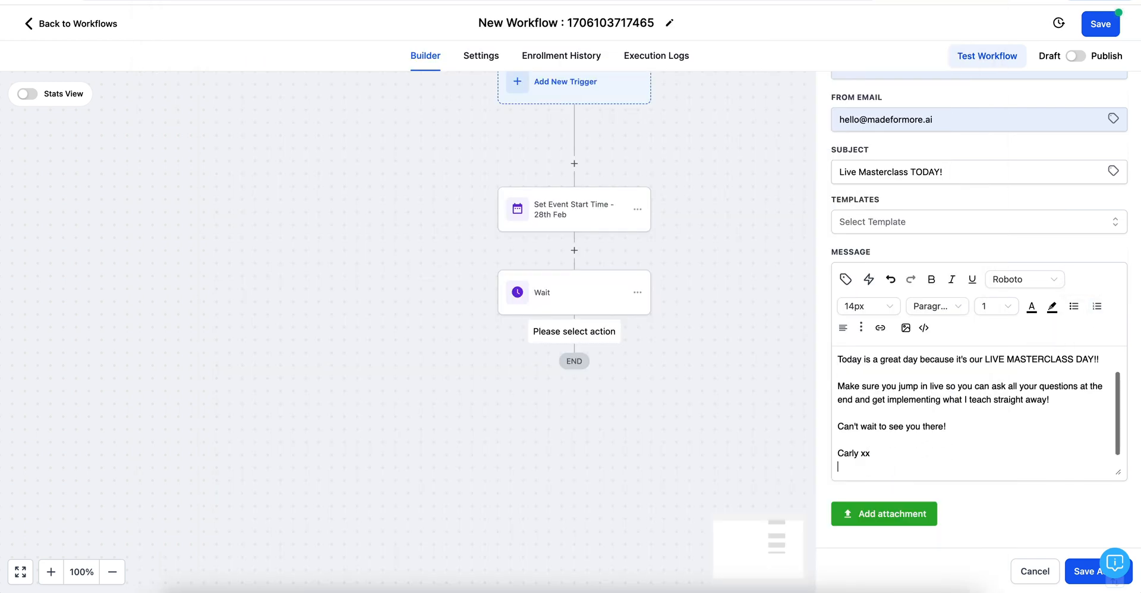
pyautogui.write("Here's the dd")
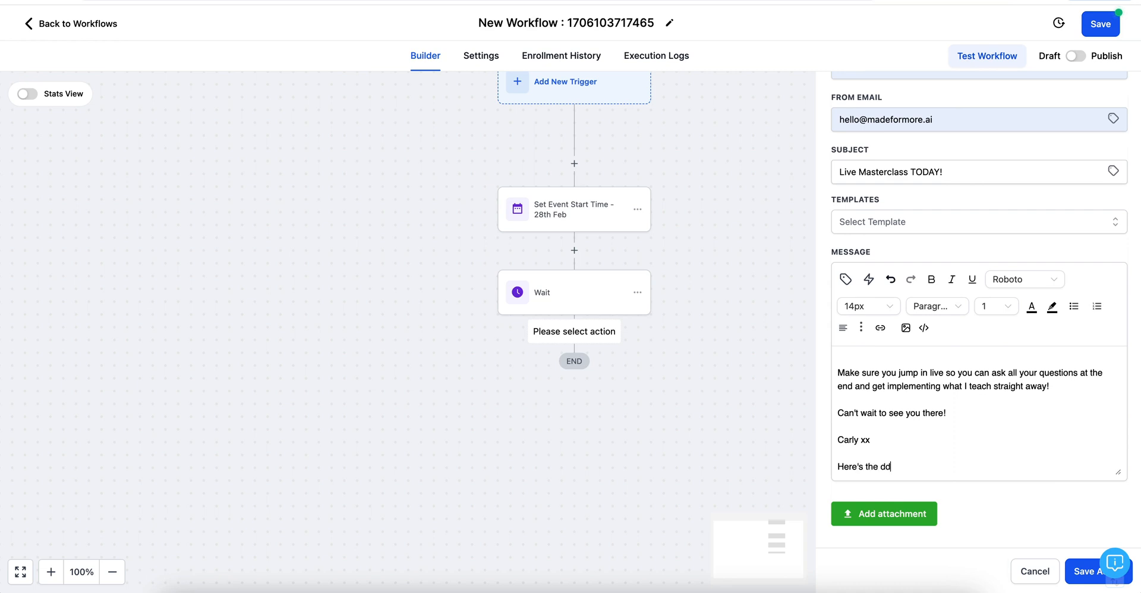
pyautogui.press('Return')
pyautogui.press('Return')
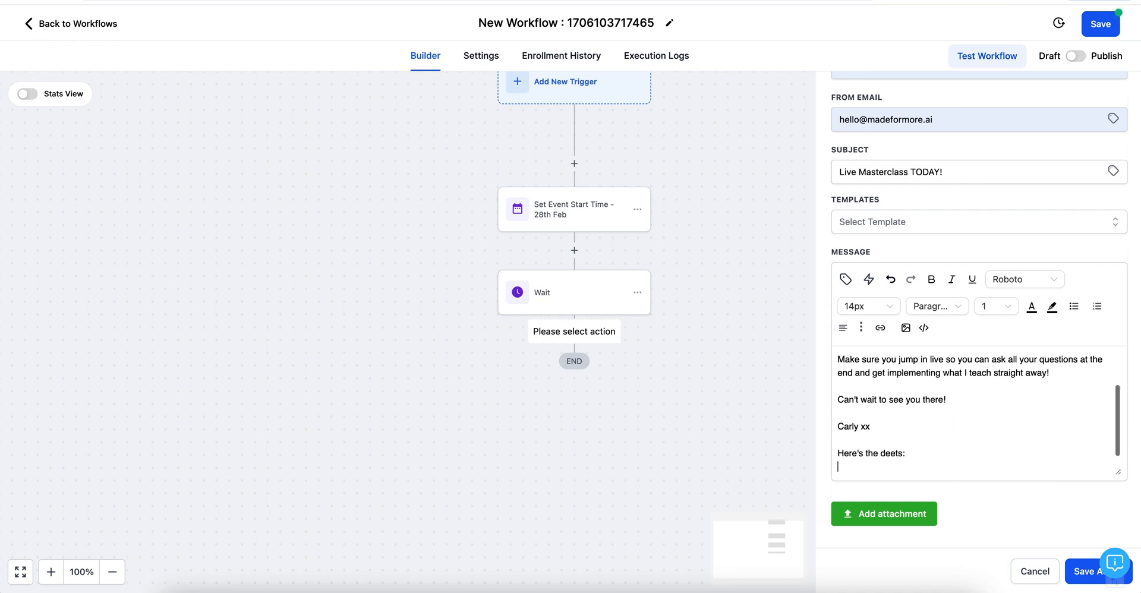
pyautogui.hotkey('ctrl', 'v')
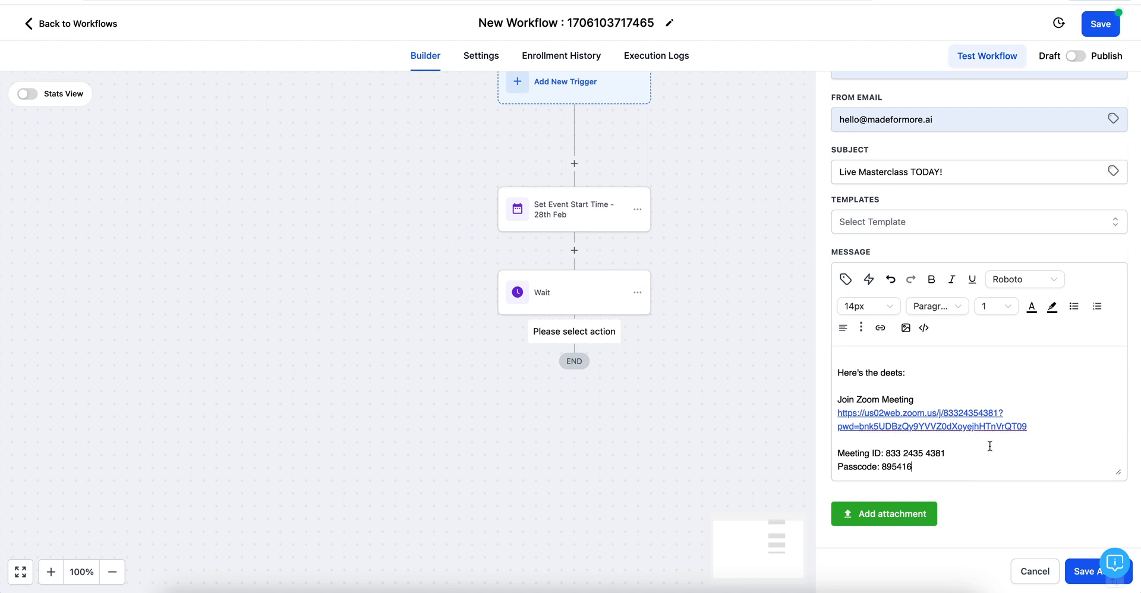
pyautogui.click(841, 386)
pyautogui.press('Return')
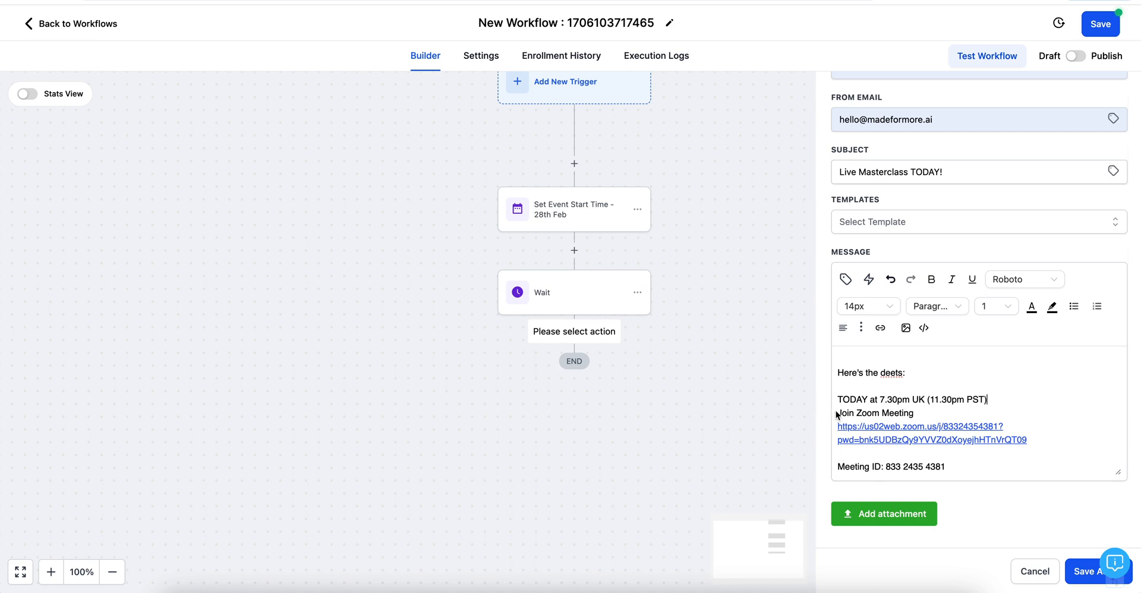
# Step: Bold the 'Join Zoom Meeting' and 'TODAY at 7.30pm UK' lines, then select the meeting details block
pyautogui.moveTo(836, 414); pyautogui.dragTo(919, 412)
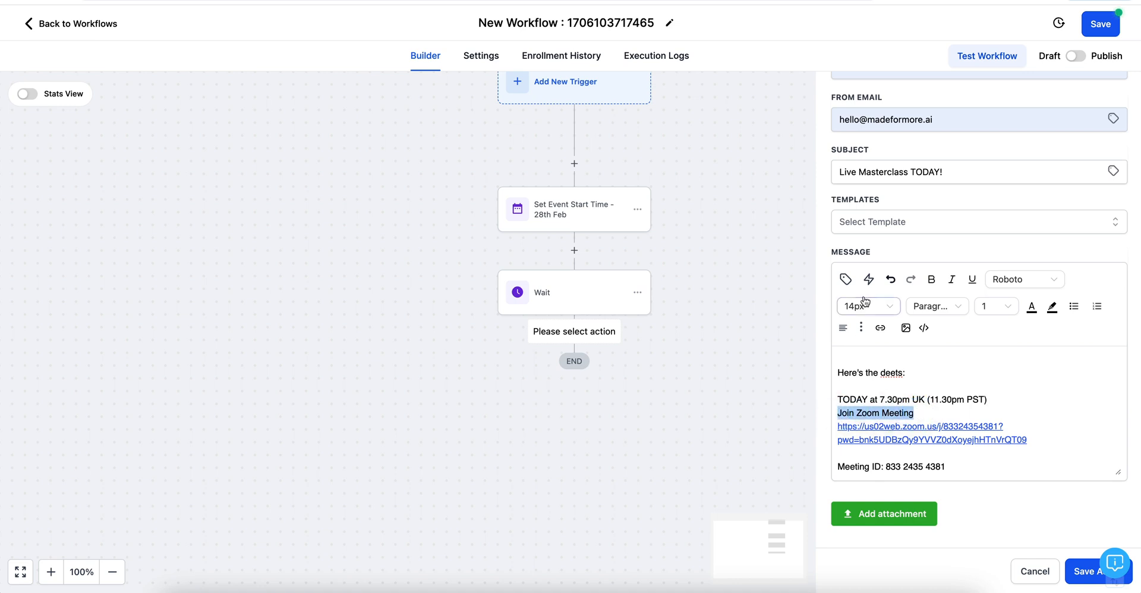
pyautogui.click(936, 282)
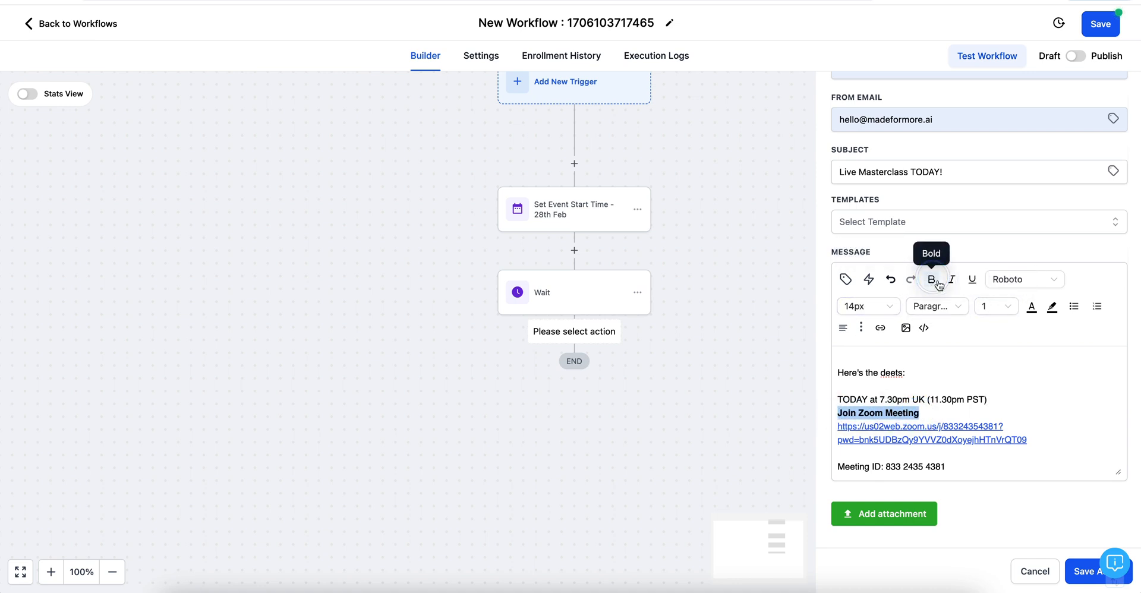
pyautogui.click(918, 387)
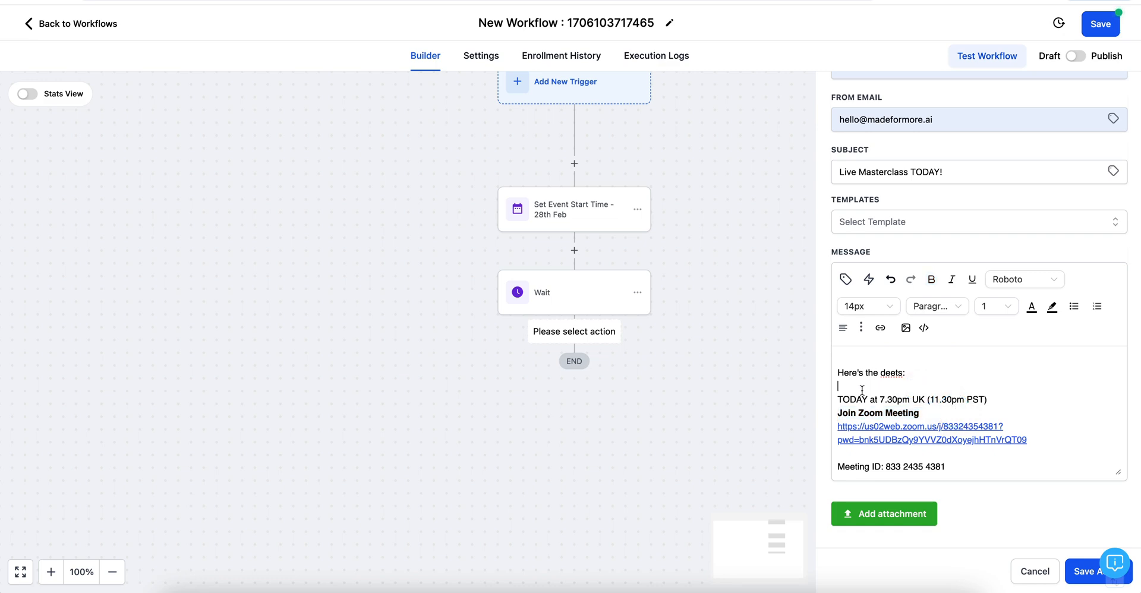
pyautogui.moveTo(839, 399); pyautogui.dragTo(996, 400)
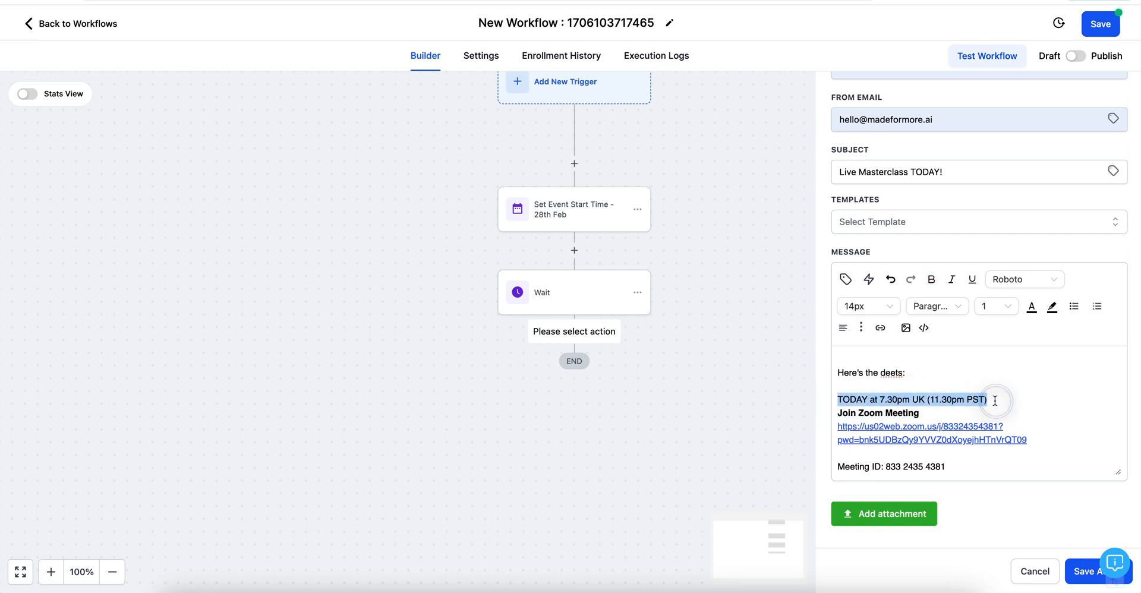
pyautogui.click(931, 281)
pyautogui.scroll(4, 904, 359)
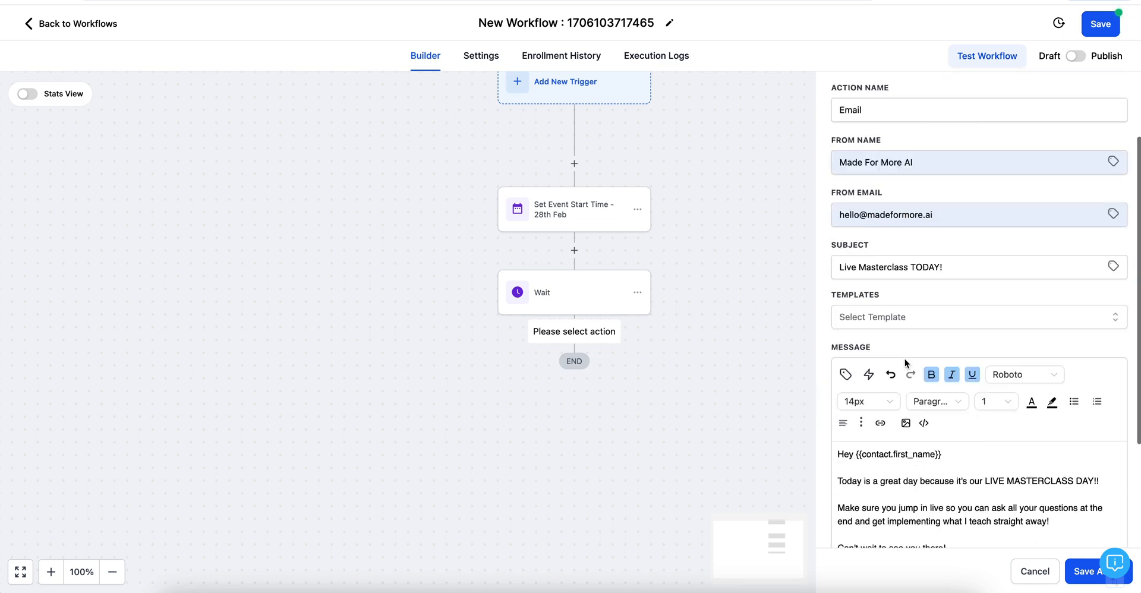
pyautogui.scroll(-3, 905, 358)
pyautogui.scroll(-5, 884, 361)
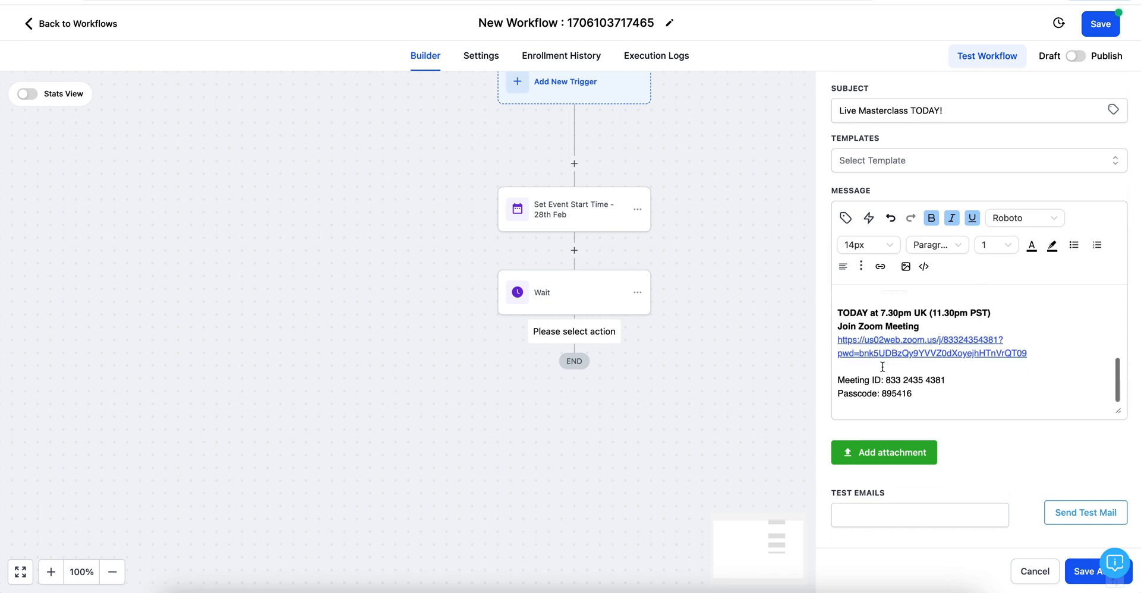
pyautogui.scroll(3, 836, 311)
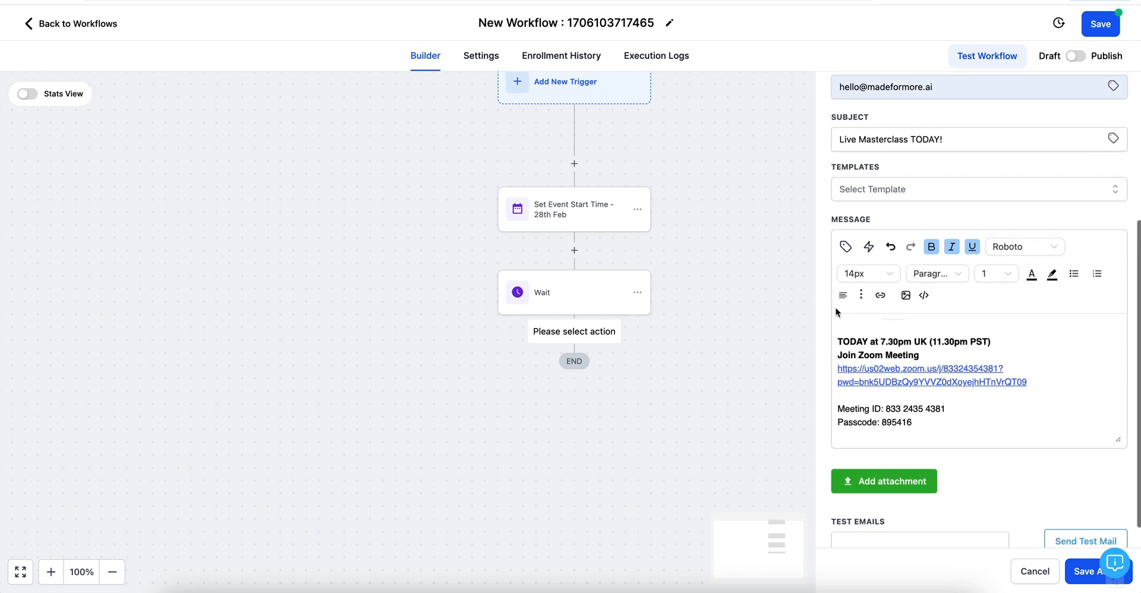
pyautogui.moveTo(839, 335); pyautogui.dragTo(975, 441)
pyautogui.hotkey('ctrl', 'c')
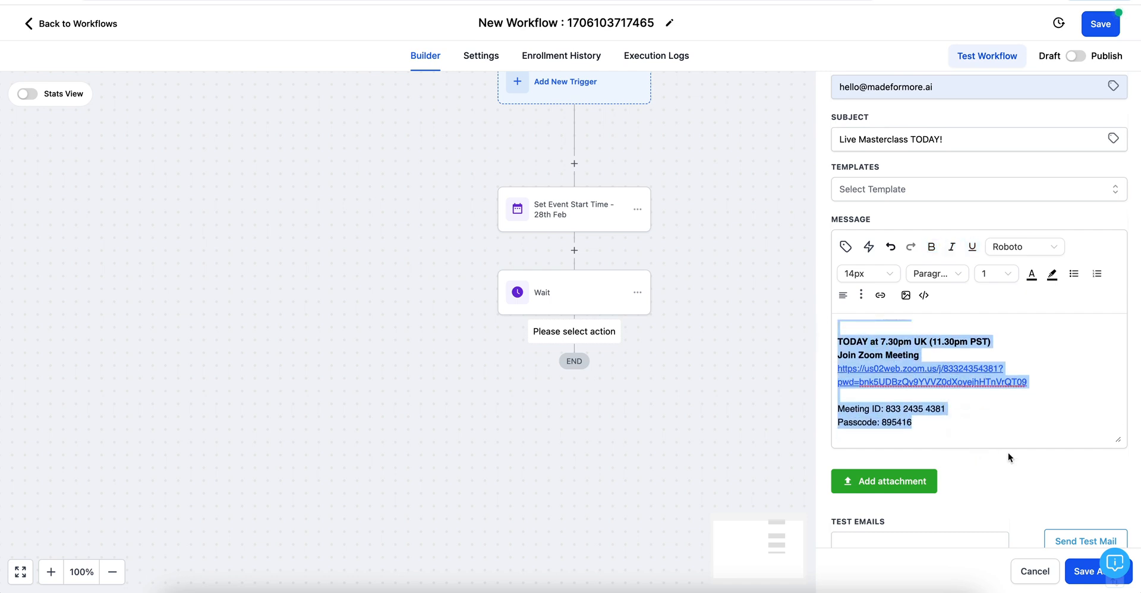
# Step: Save the email step, rename it 'Email 10 HRS BEFORE', and add a new step after it
pyautogui.click(1091, 576)
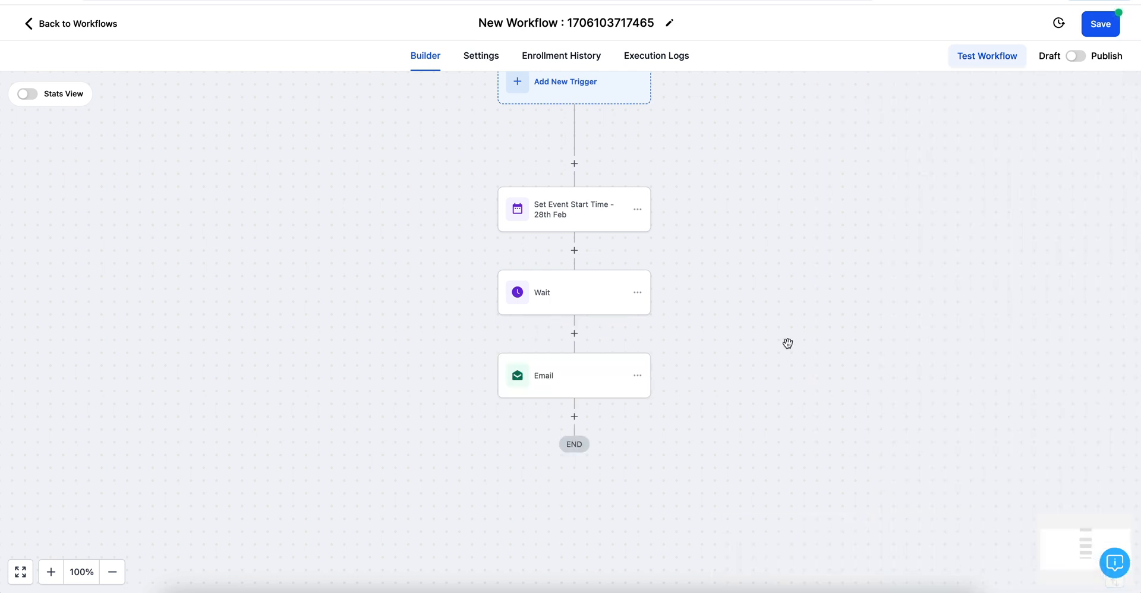
pyautogui.click(560, 375)
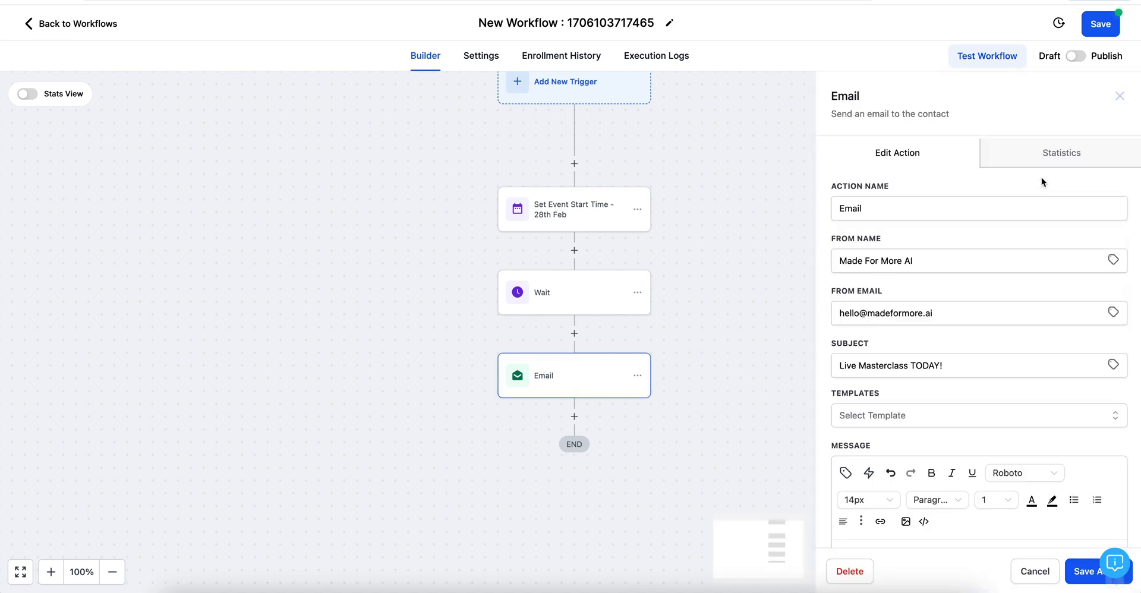
pyautogui.click(863, 214)
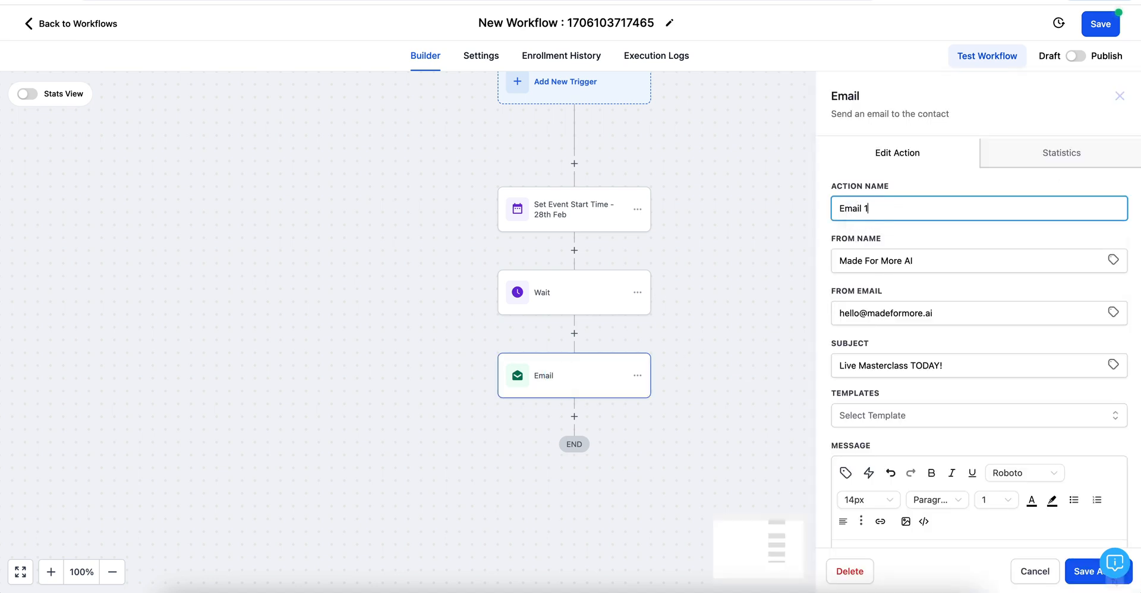
pyautogui.write('10 HRS BEFORE')
pyautogui.click(1083, 571)
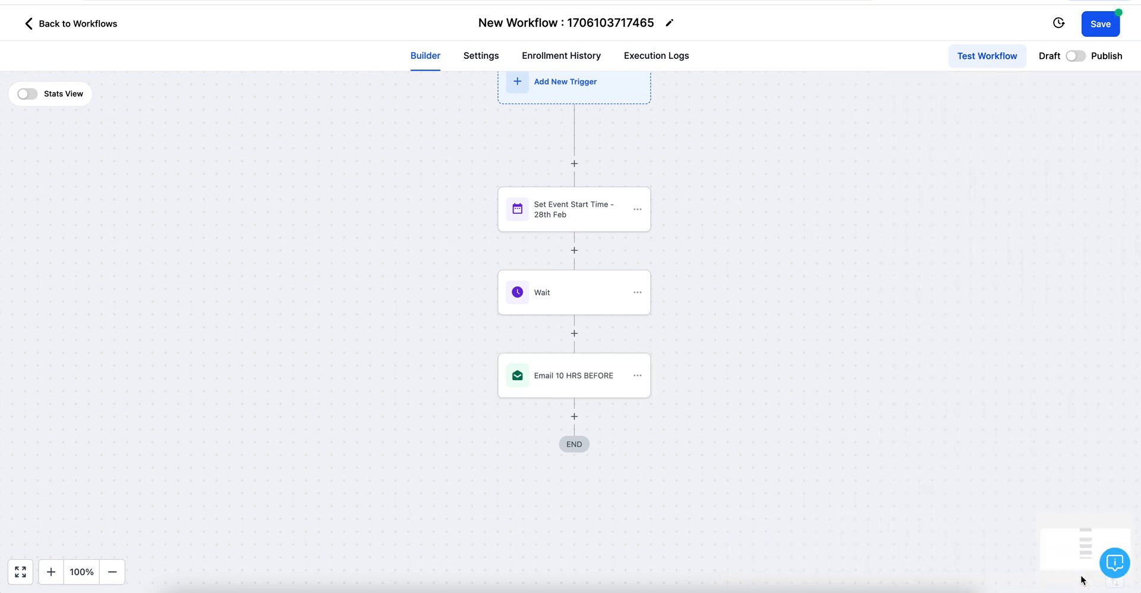
pyautogui.click(574, 416)
pyautogui.scroll(-15, 962, 427)
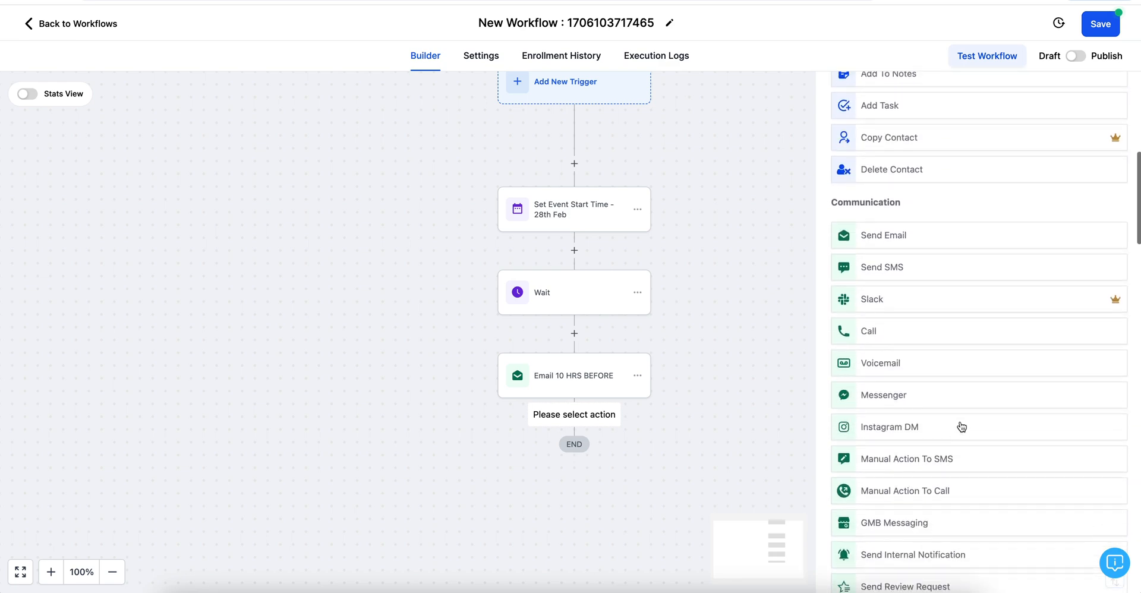
# Step: Add a Wait step for Event / Appointment time, 2 minutes before the event
pyautogui.scroll(-2, 961, 427)
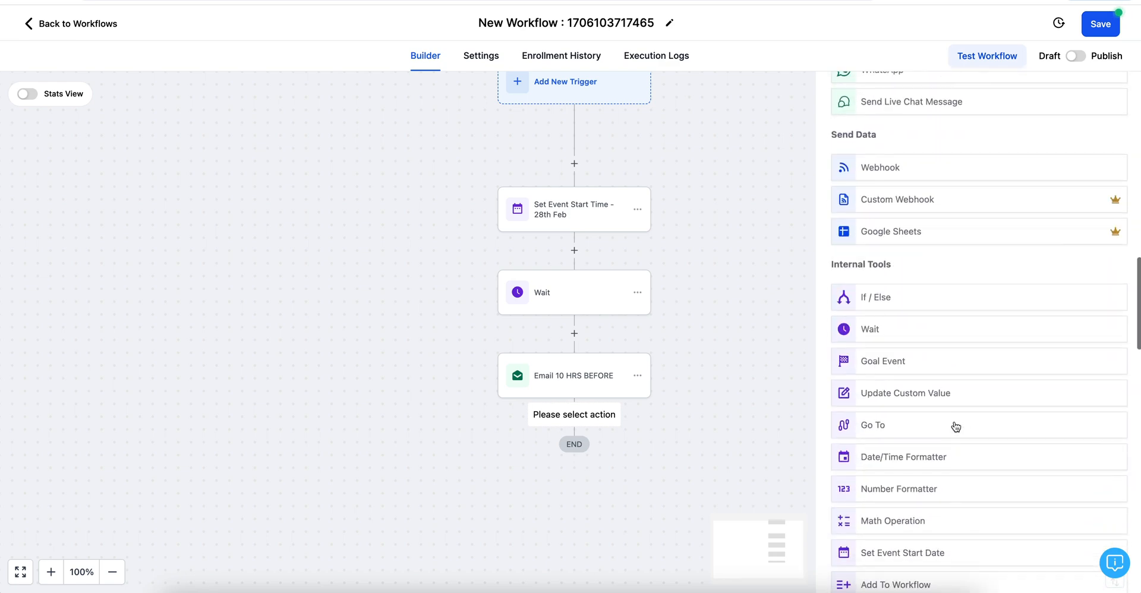
pyautogui.click(871, 327)
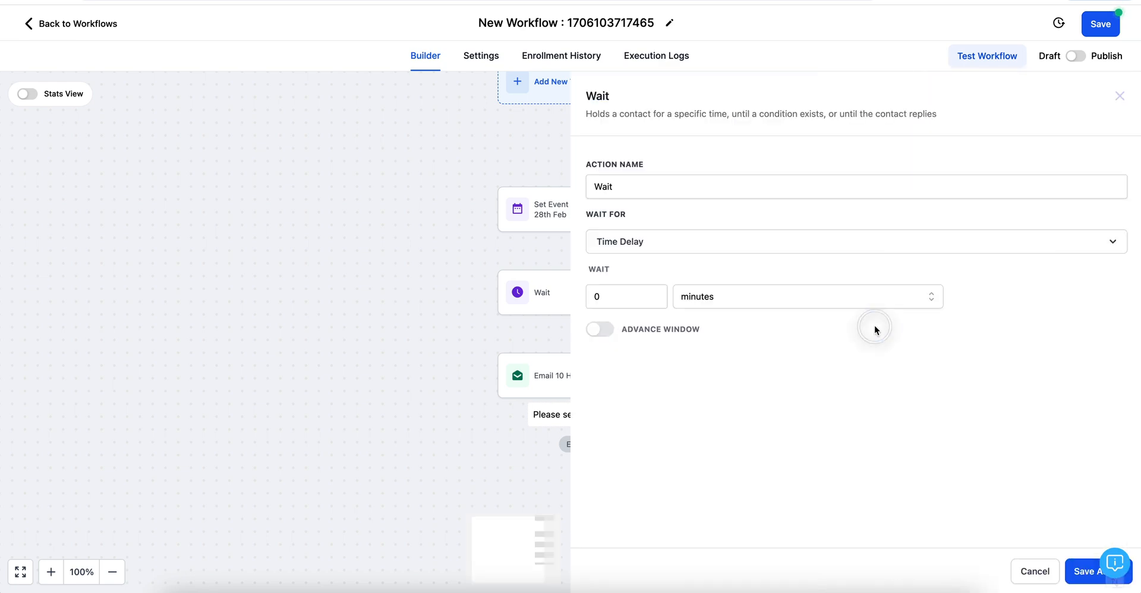
pyautogui.click(653, 245)
pyautogui.click(651, 369)
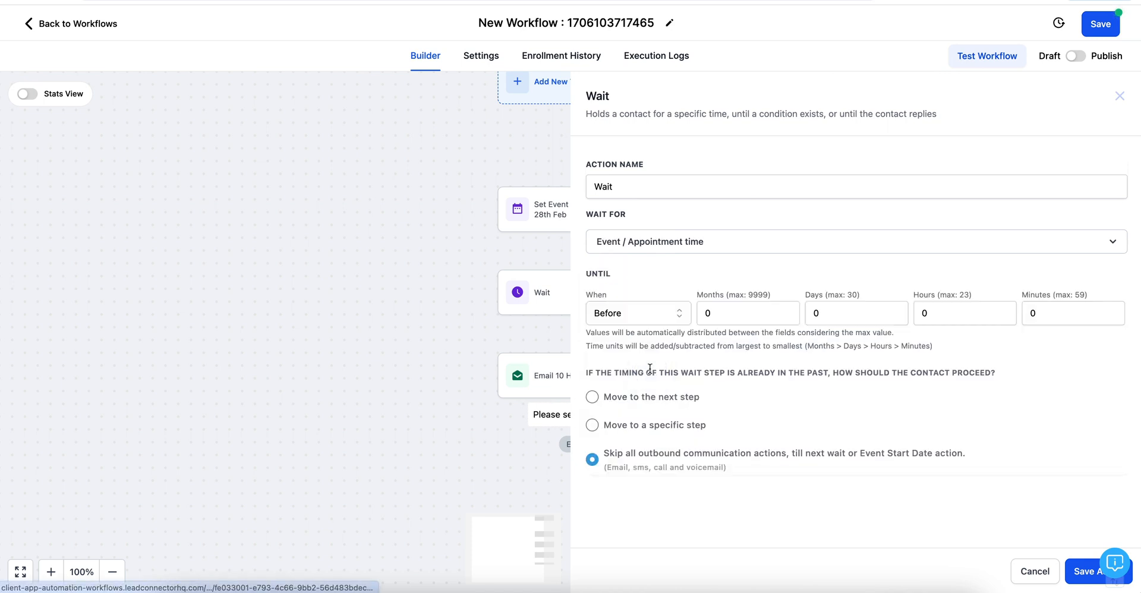
pyautogui.click(660, 245)
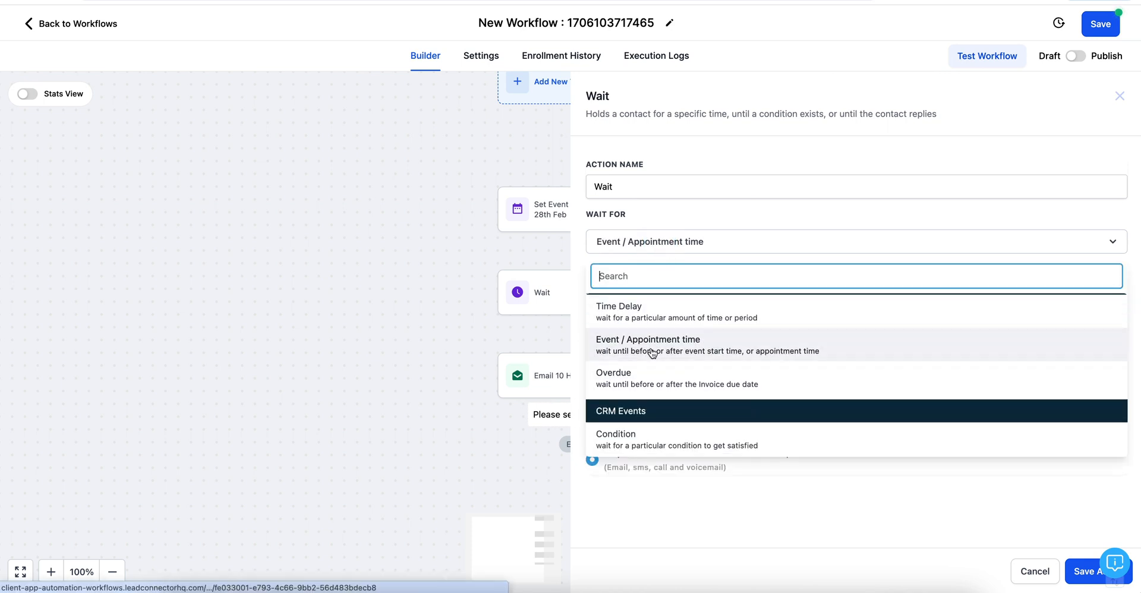
pyautogui.click(651, 340)
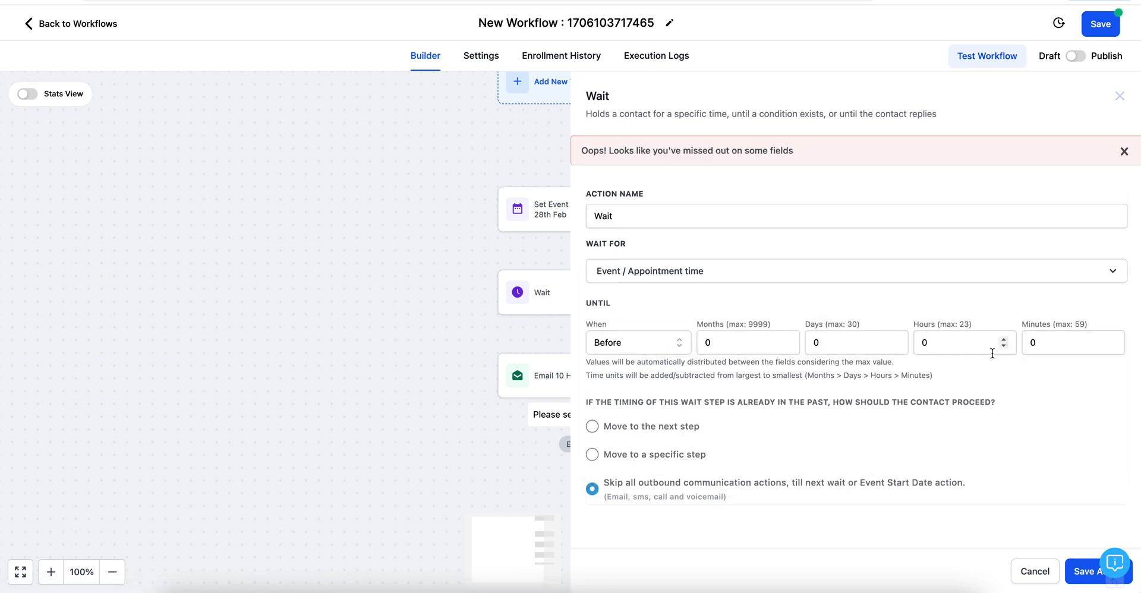
pyautogui.click(1037, 343)
pyautogui.press('BackSpace')
pyautogui.write('2')
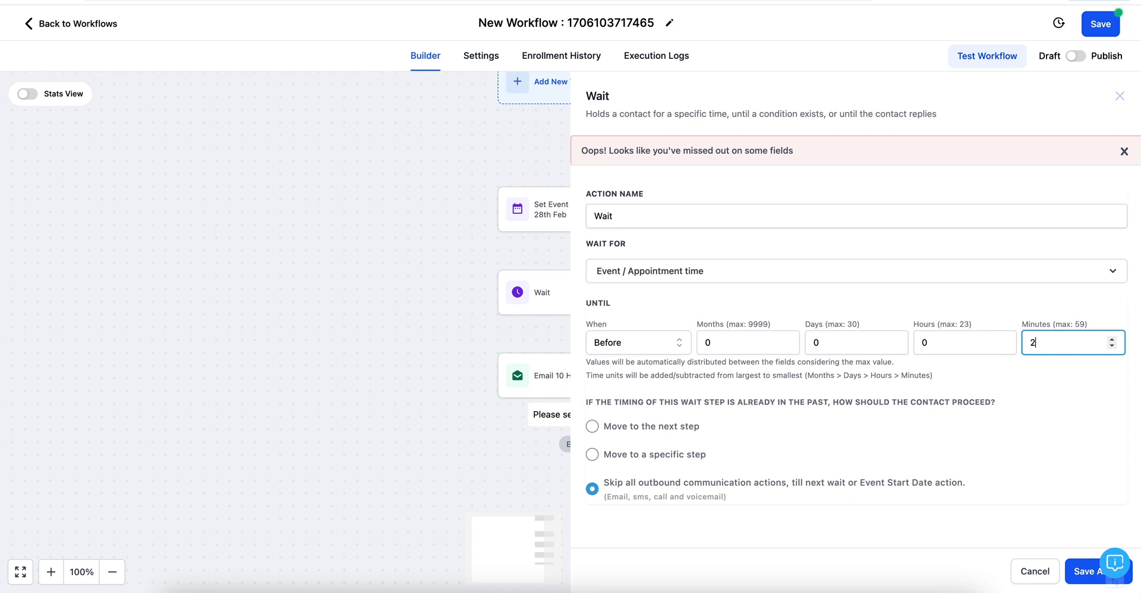
pyautogui.click(1088, 574)
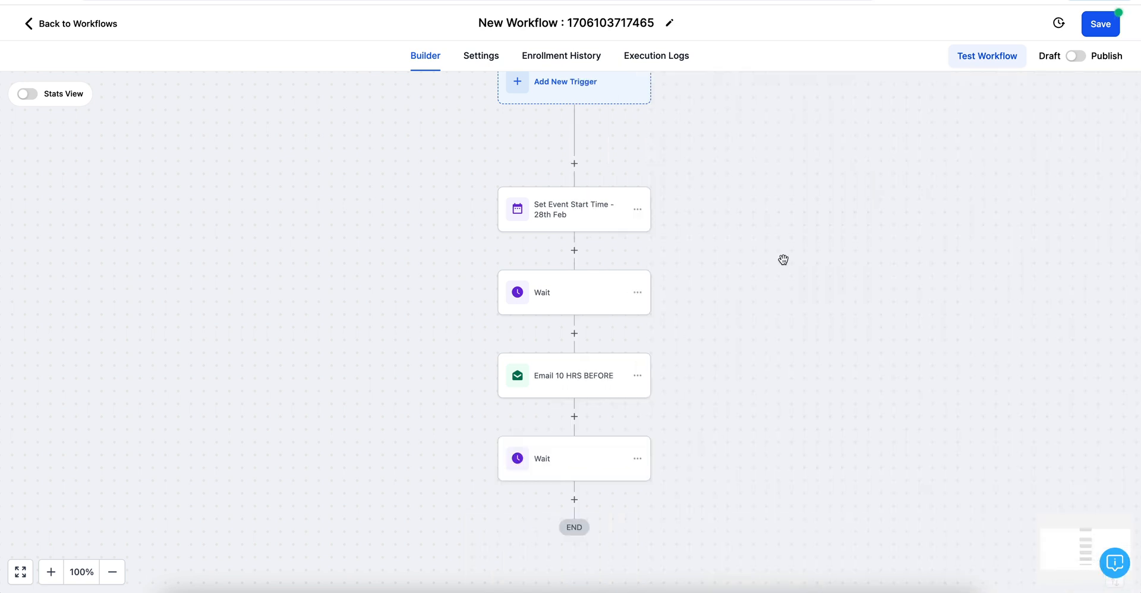
# Step: Rename the wait step 'Wait EXACT TIME' and add a new step below it
pyautogui.scroll(-2, 784, 297)
pyautogui.click(552, 409)
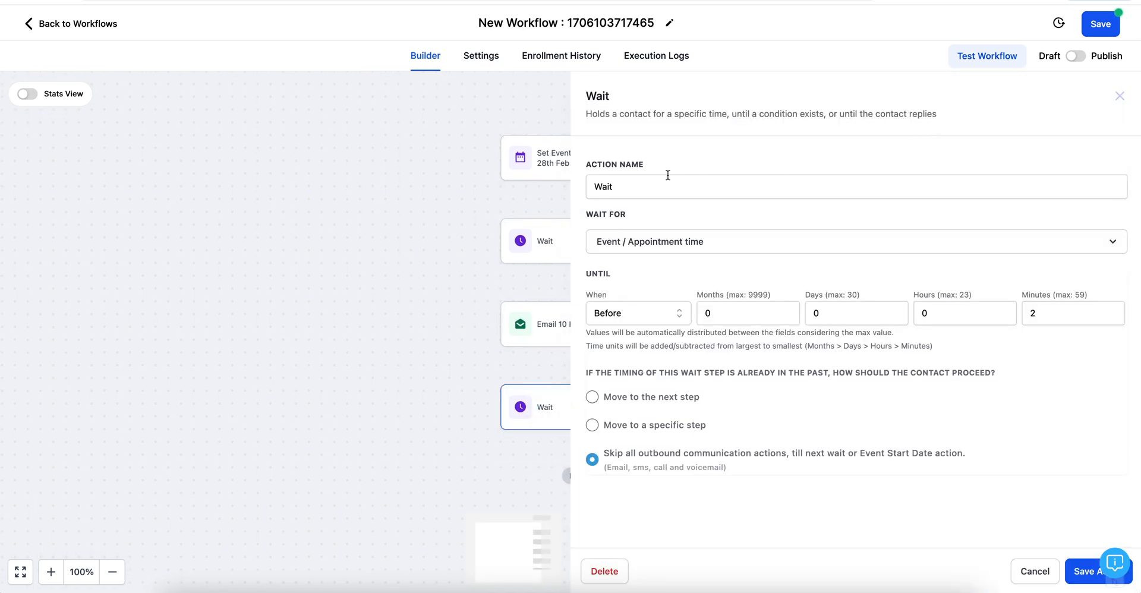
pyautogui.click(642, 181)
pyautogui.write('EXACT')
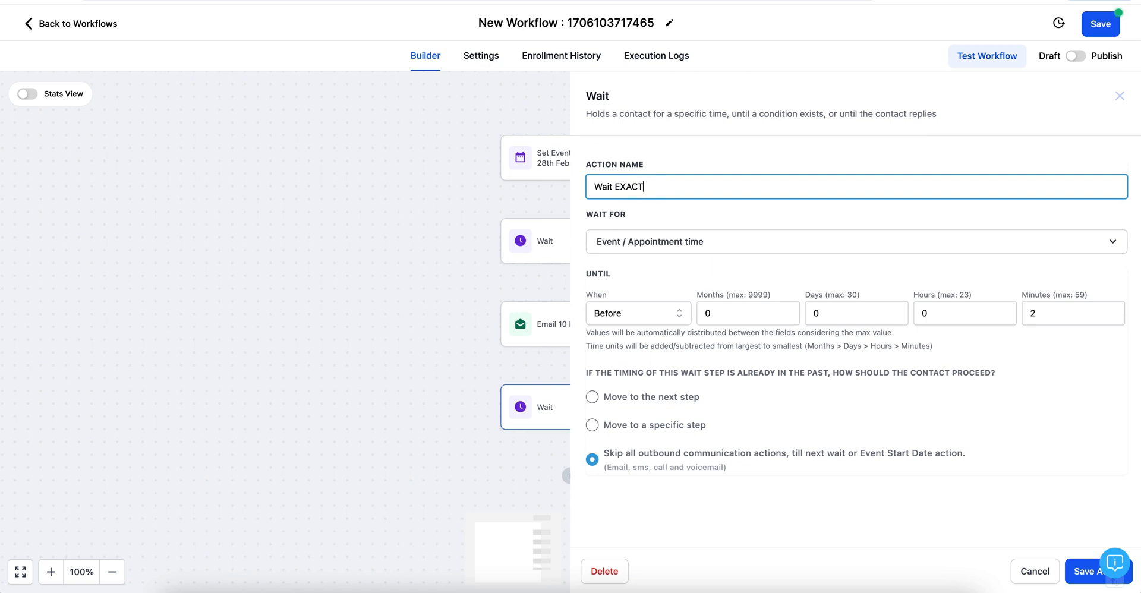
pyautogui.write(' TIME')
pyautogui.click(1083, 573)
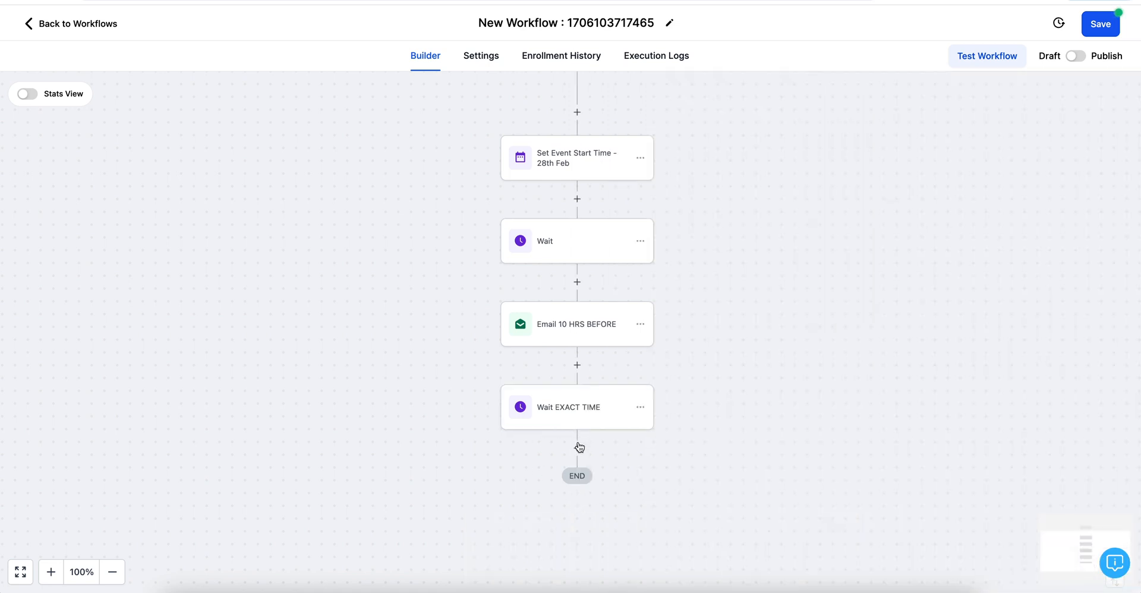
pyautogui.click(577, 449)
pyautogui.scroll(-7, 855, 458)
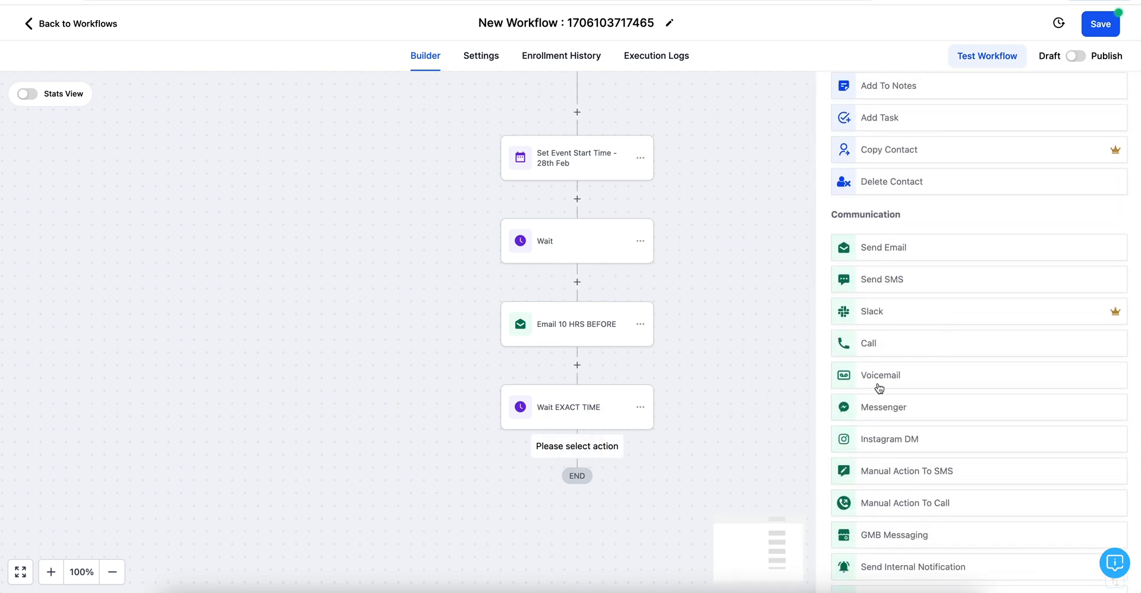
# Step: Add a Send Email step named 'Email - LIVE NOW' with the saved We're LIVE now subject
pyautogui.click(895, 246)
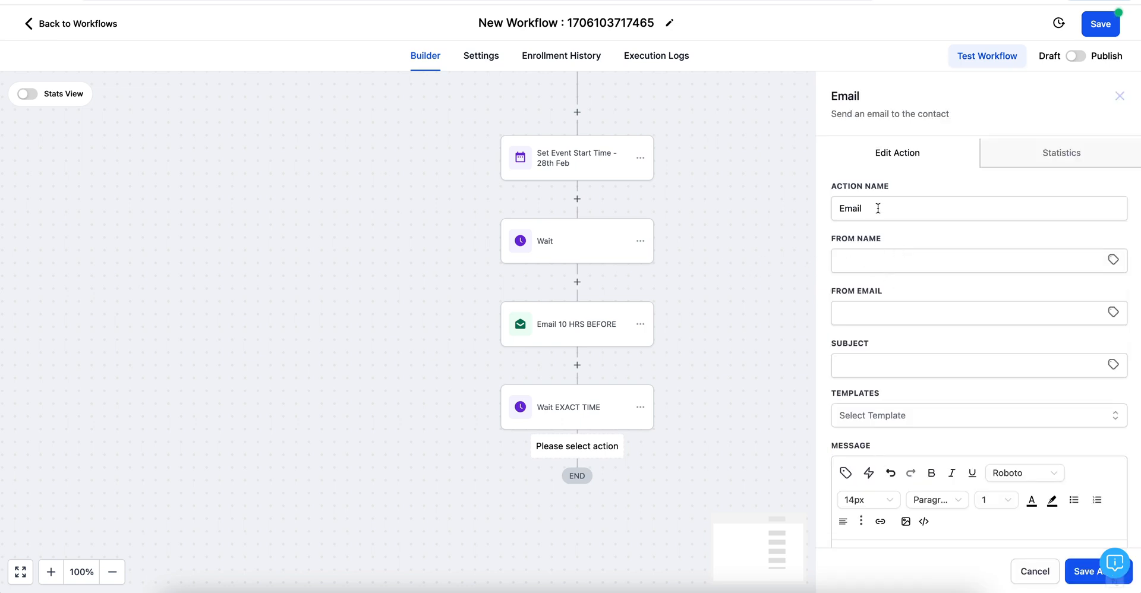
pyautogui.click(878, 208)
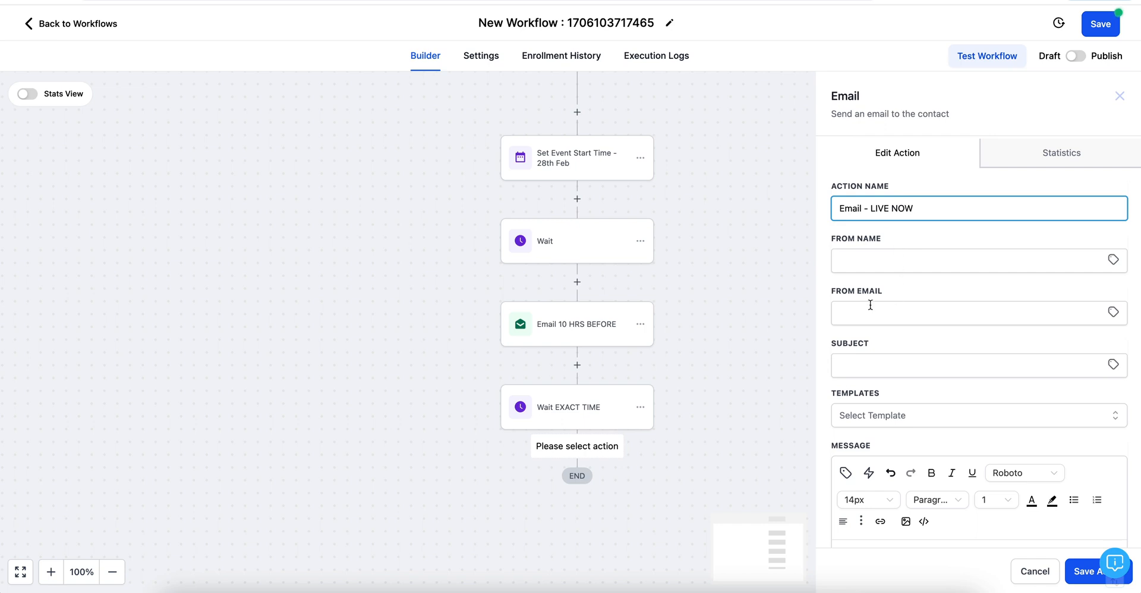
pyautogui.click(855, 367)
pyautogui.write('WE')
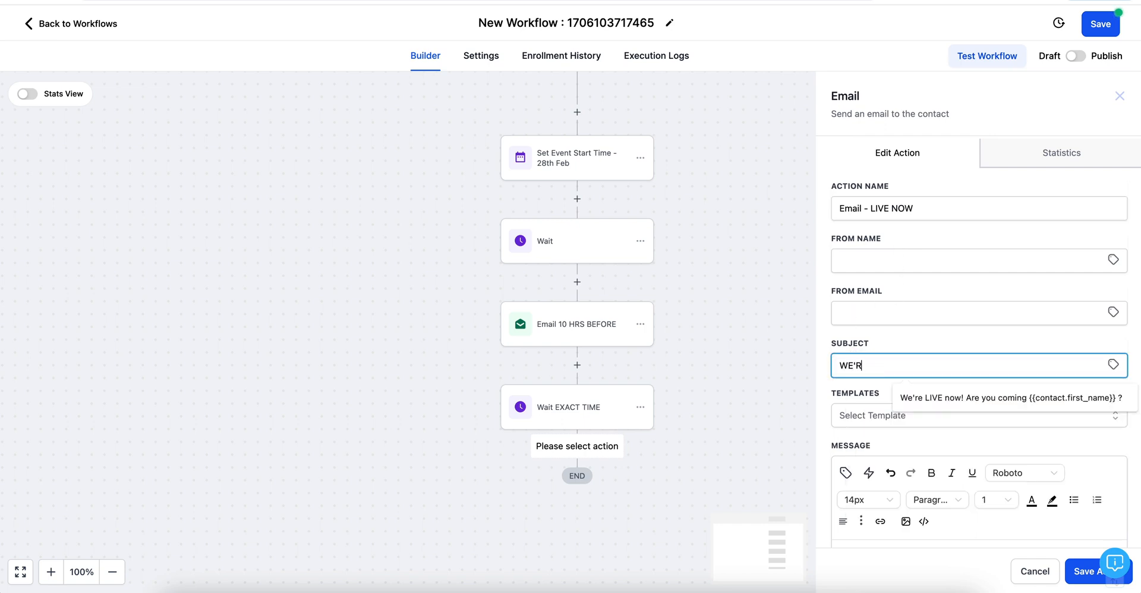
pyautogui.click(927, 398)
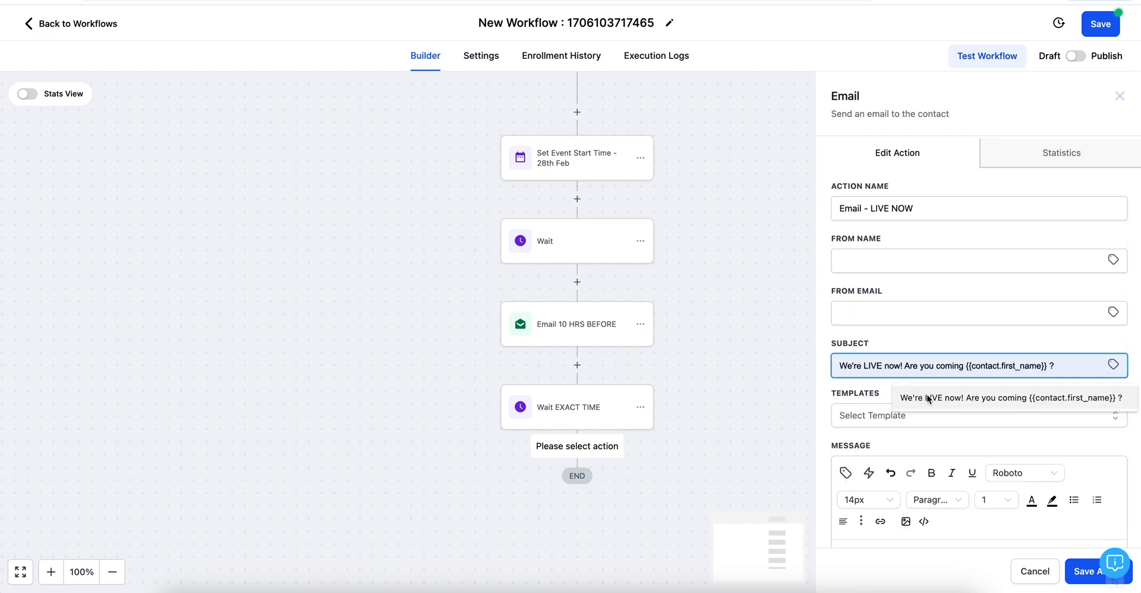
pyautogui.scroll(-5, 910, 387)
# Step: Paste the Zoom details into the message, add a bold live-now intro line above them, and save
pyautogui.click(842, 368)
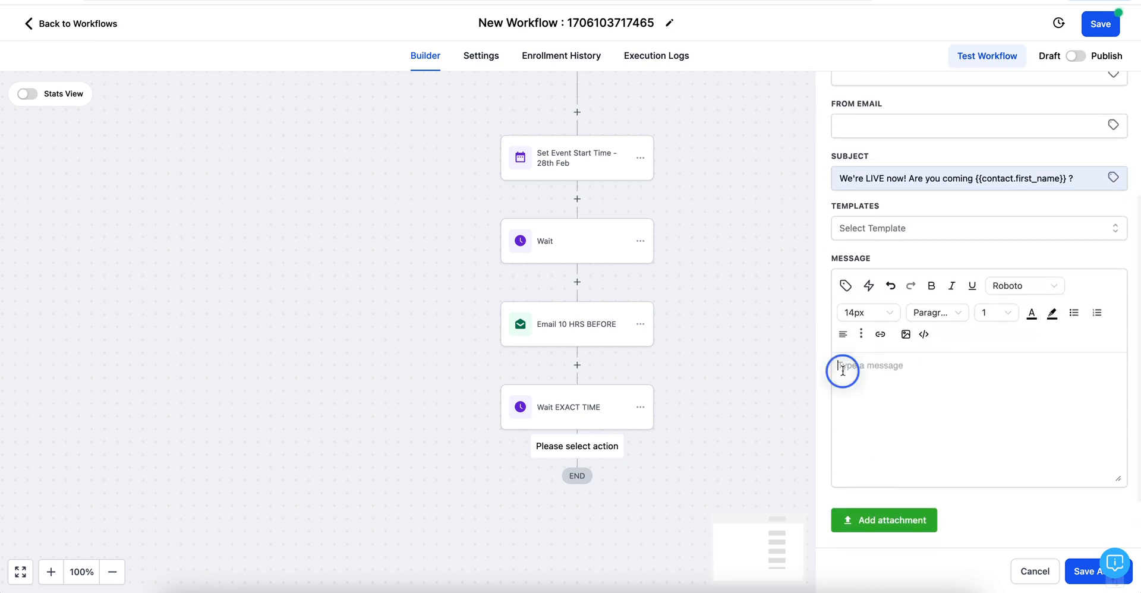
pyautogui.hotkey('ctrl', 'v')
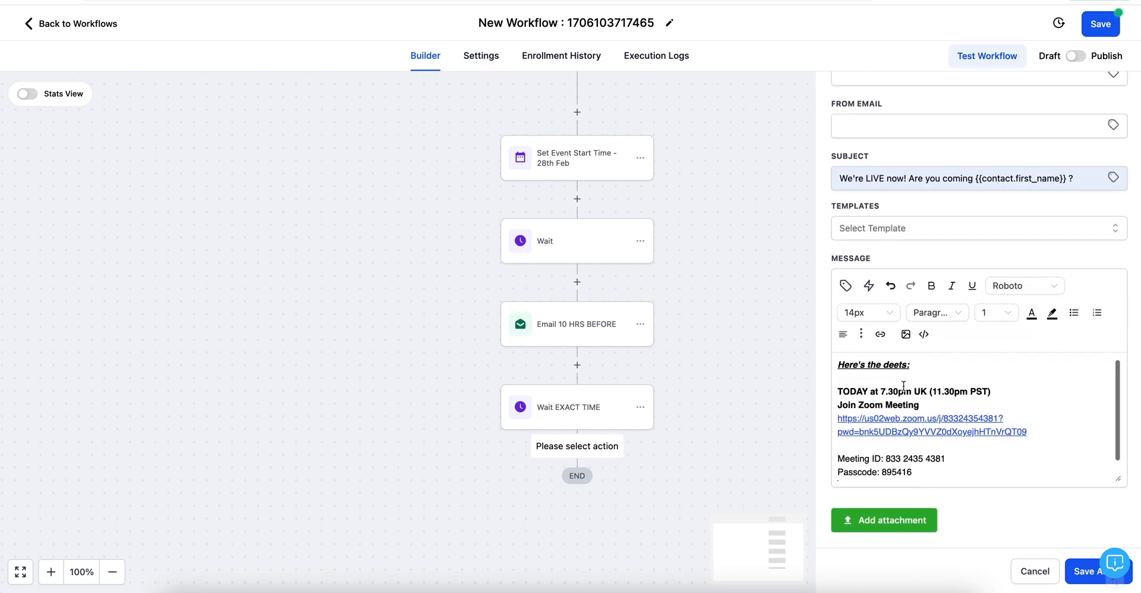
pyautogui.click(840, 364)
pyautogui.press('Return')
pyautogui.press('Return')
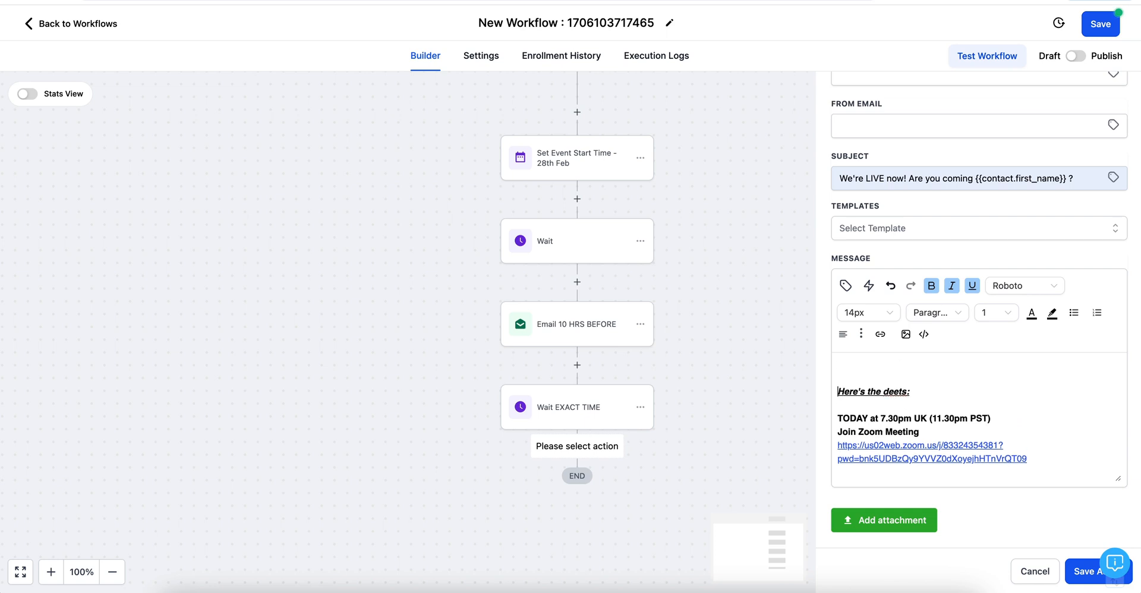
pyautogui.click(840, 363)
pyautogui.write("WE'RE")
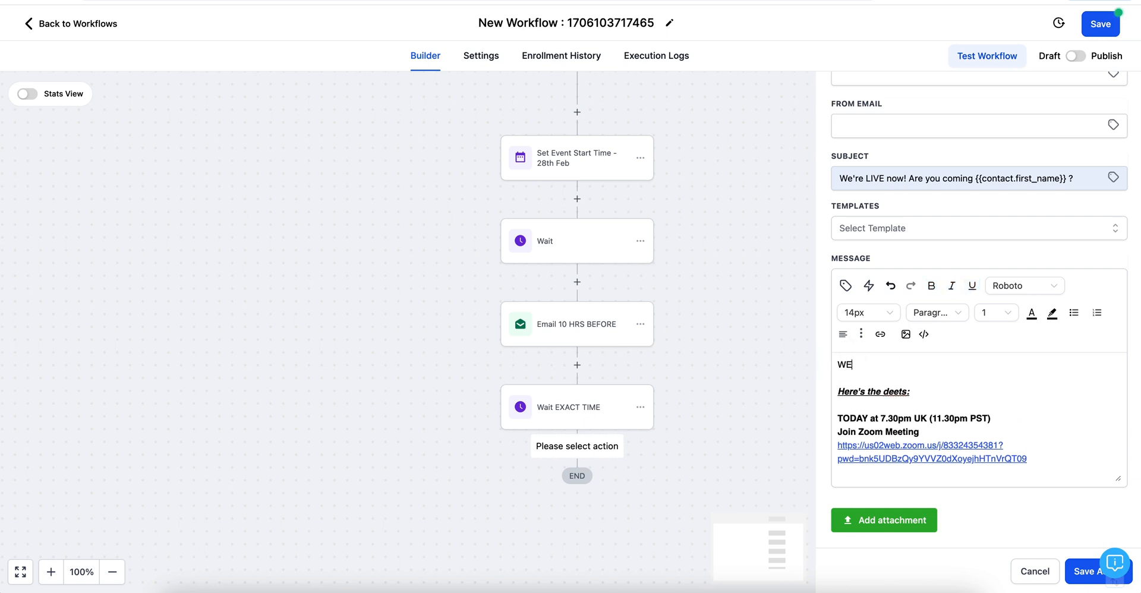
pyautogui.write("We're LIVE now!! We hope to see you in the Zoom room.  Join us now!")
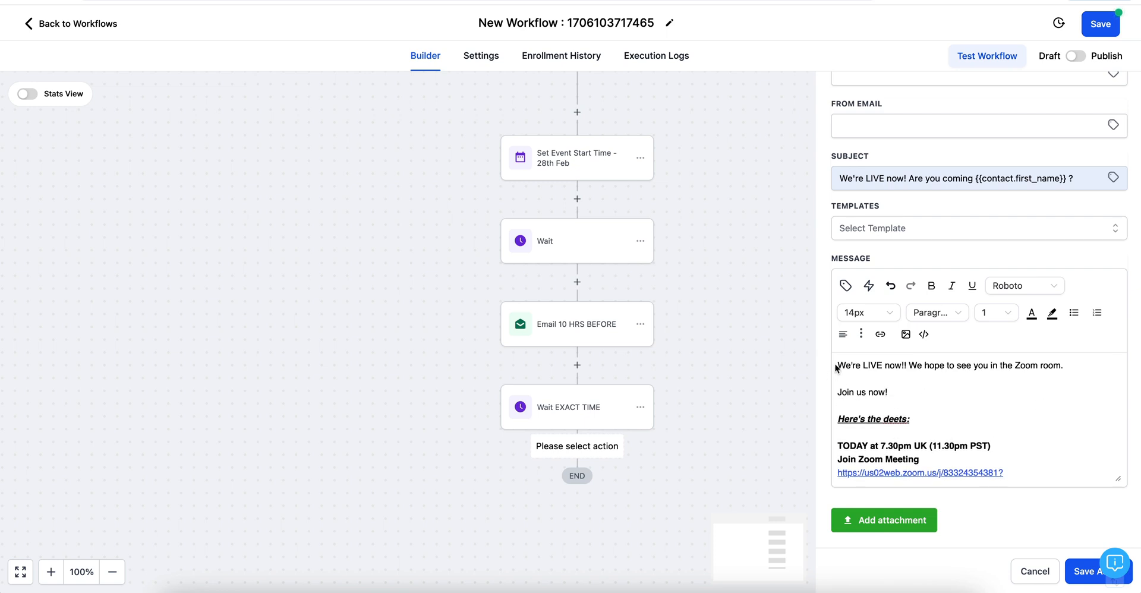
pyautogui.moveTo(835, 364); pyautogui.dragTo(1093, 362)
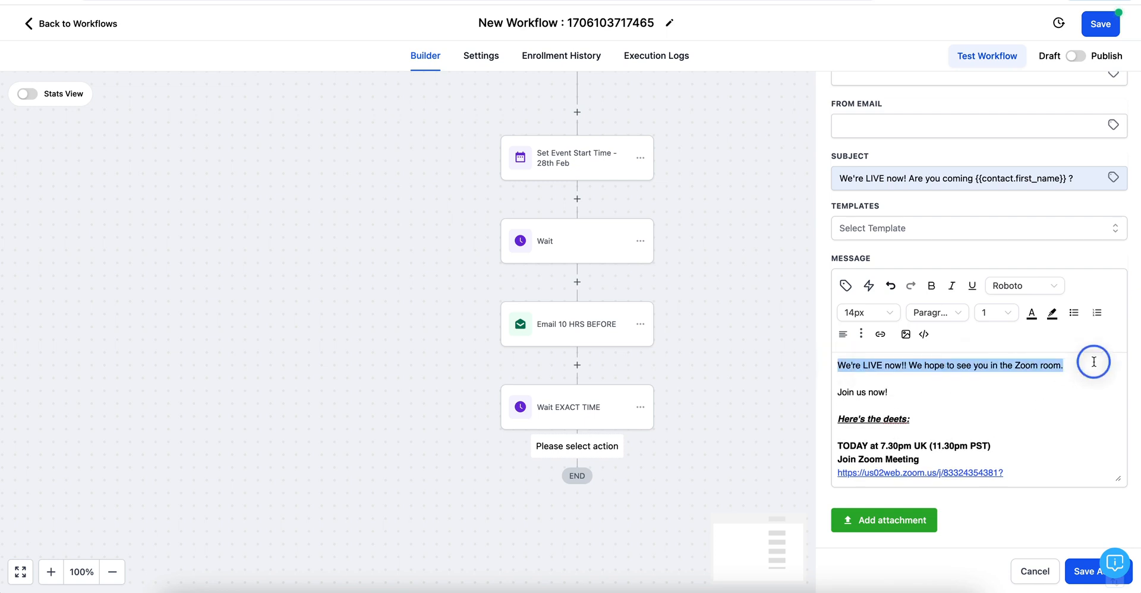
pyautogui.click(931, 285)
pyautogui.click(1072, 387)
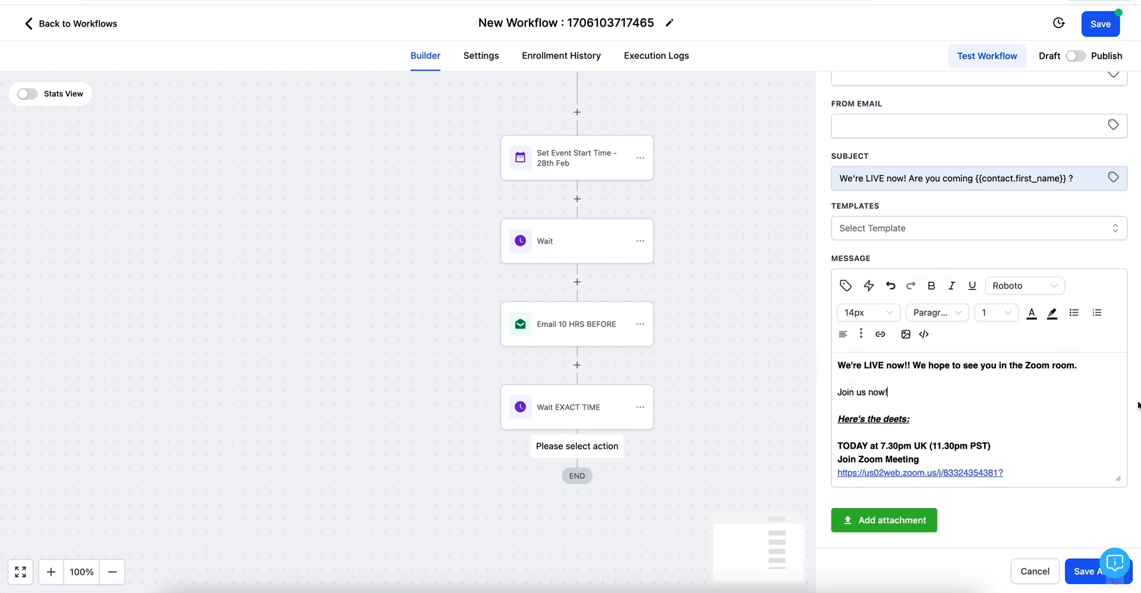
pyautogui.click(1074, 574)
# Step: Copy all actions from the Set Event Start Time step and paste them after Email - LIVE NOW
pyautogui.scroll(-3, 662, 353)
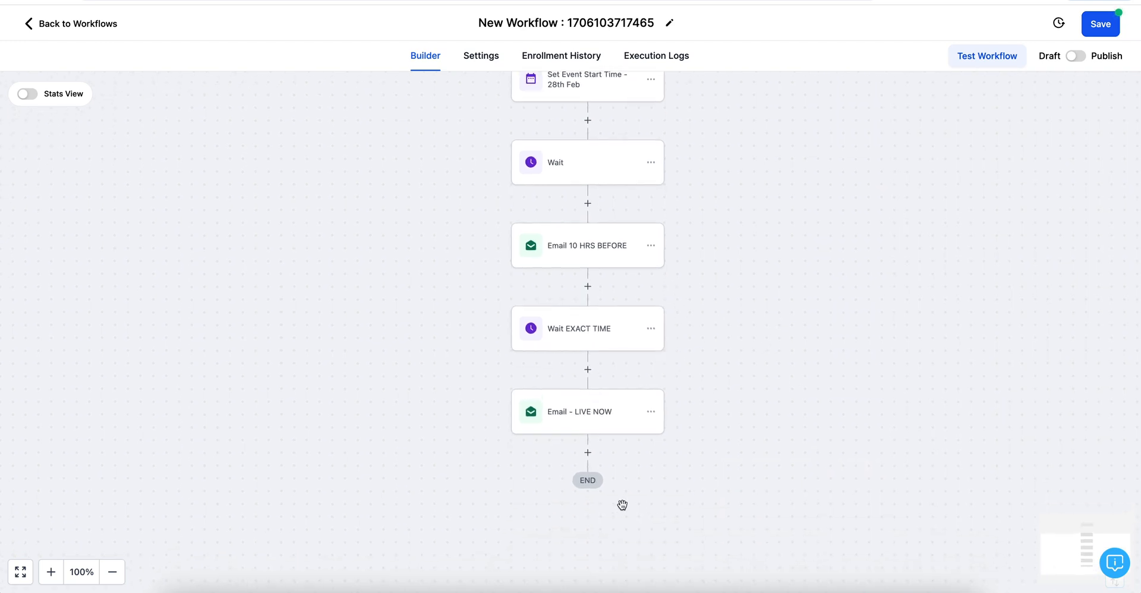
pyautogui.scroll(2, 695, 247)
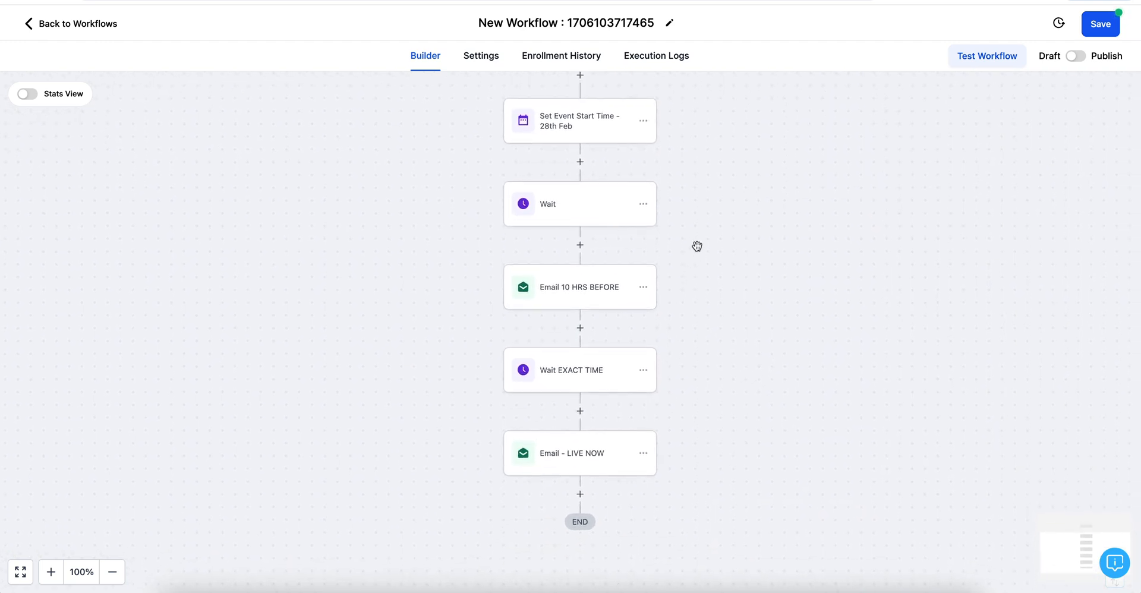
pyautogui.click(644, 123)
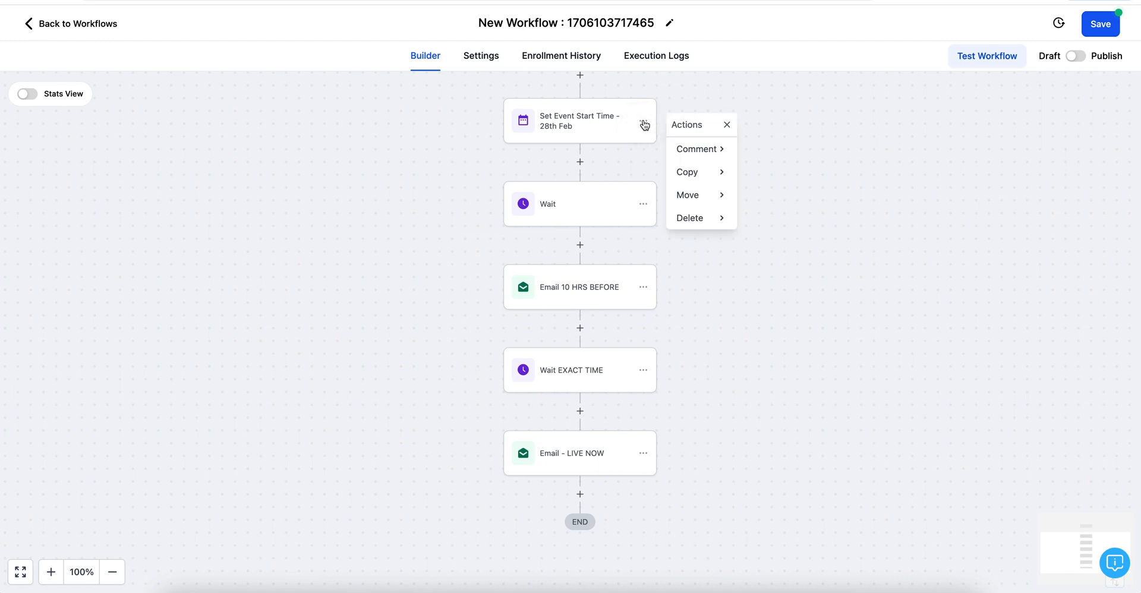
pyautogui.click(691, 173)
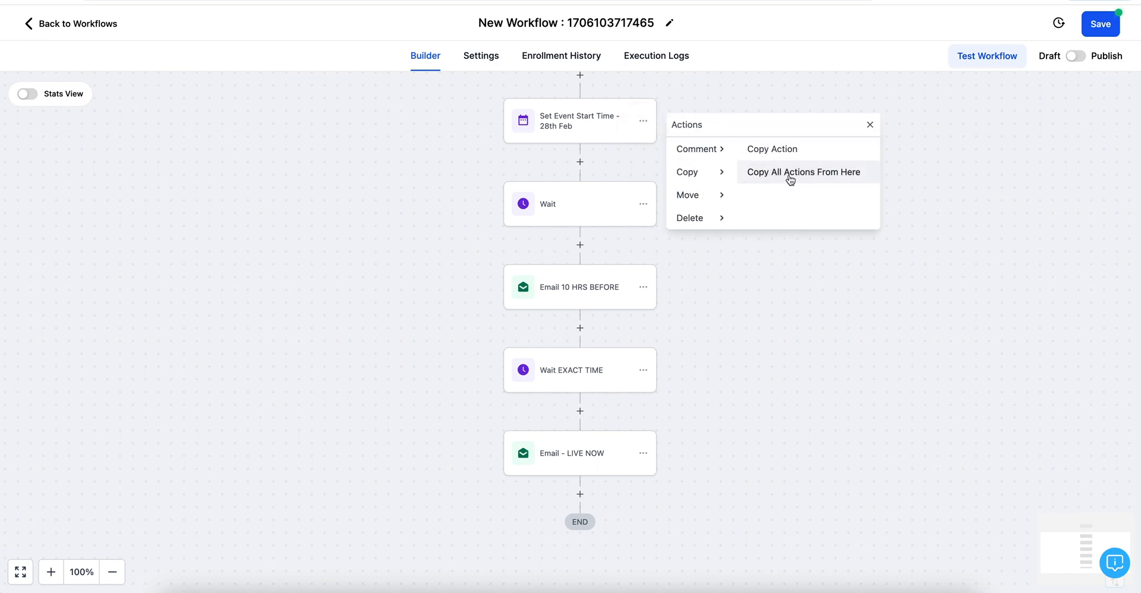
pyautogui.click(788, 174)
pyautogui.click(578, 494)
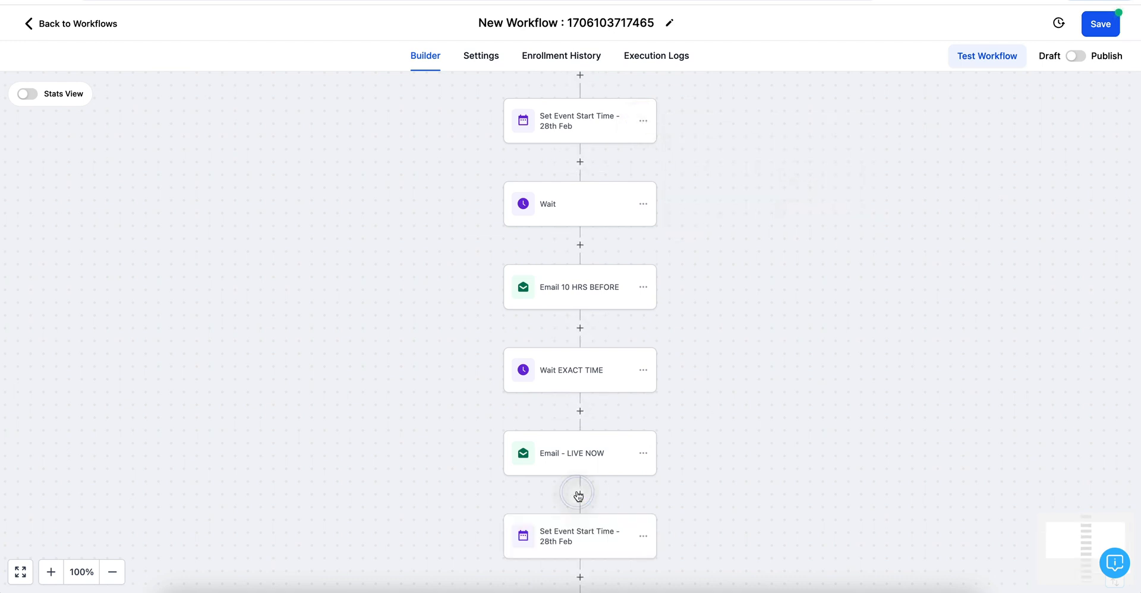
# Step: Set the pasted event step's date to 27 March 2024 and rename it '27th March'
pyautogui.scroll(-5, 729, 478)
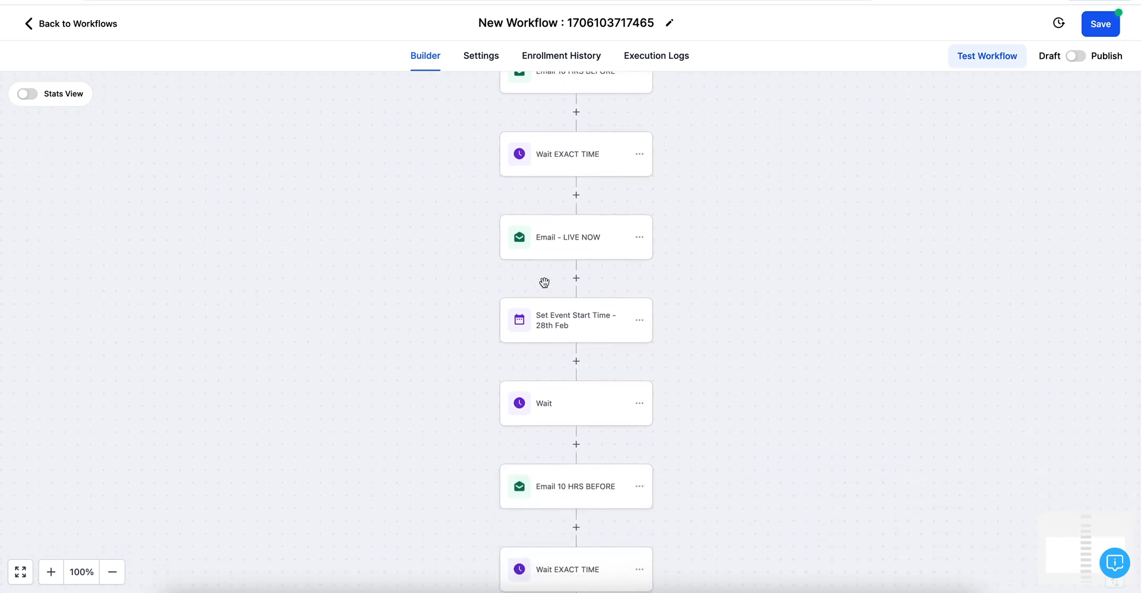
pyautogui.click(576, 321)
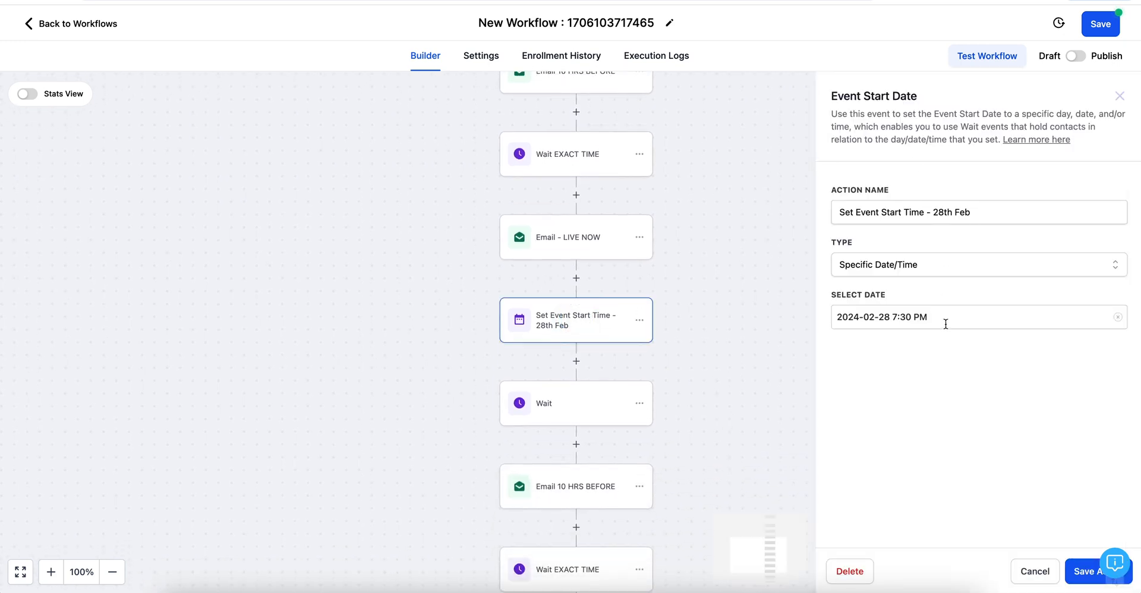
pyautogui.click(946, 324)
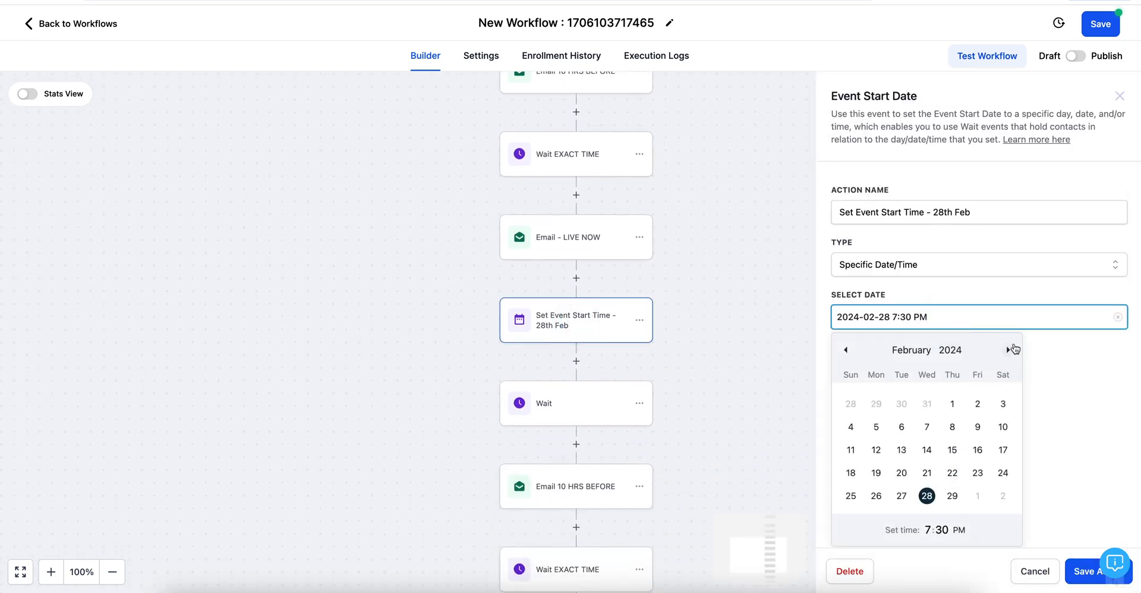
pyautogui.click(1009, 350)
pyautogui.click(927, 473)
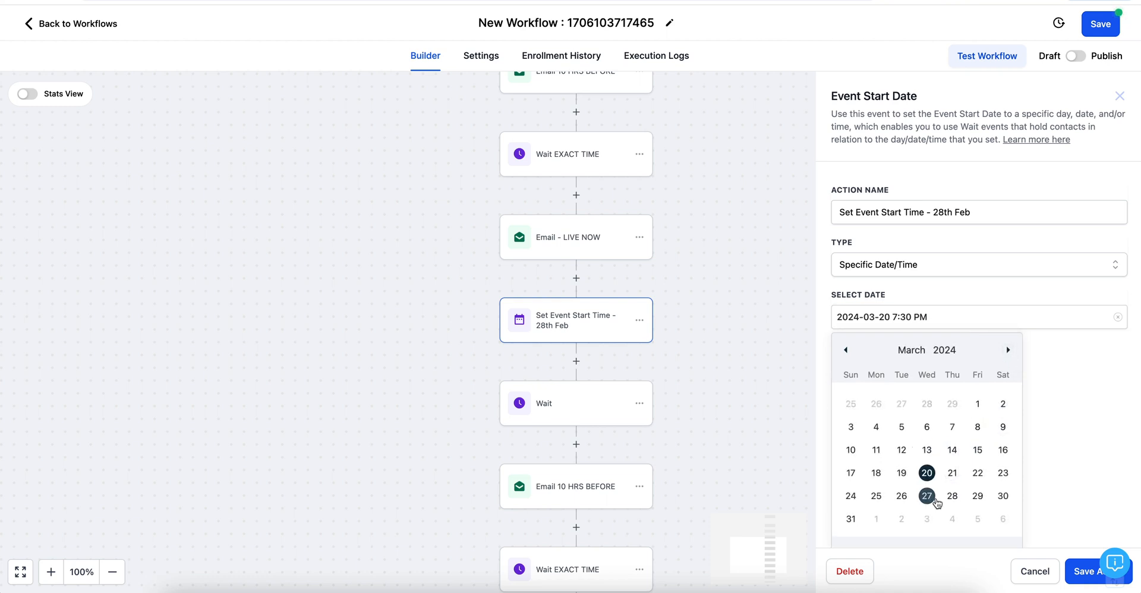
pyautogui.click(935, 500)
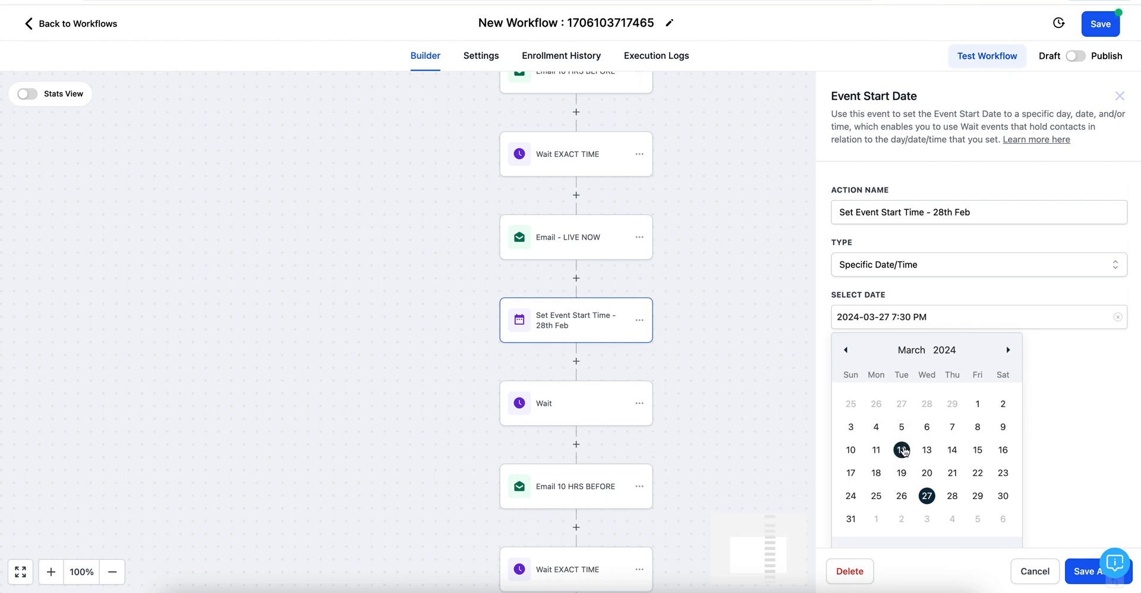
pyautogui.click(927, 496)
pyautogui.click(1081, 572)
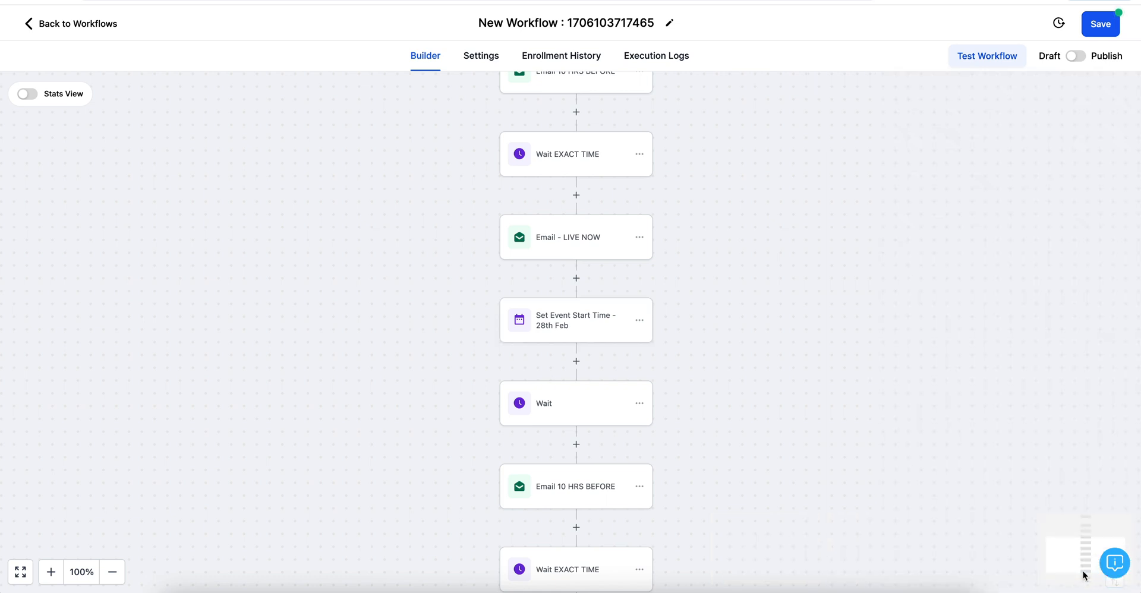
pyautogui.click(578, 321)
pyautogui.click(971, 212)
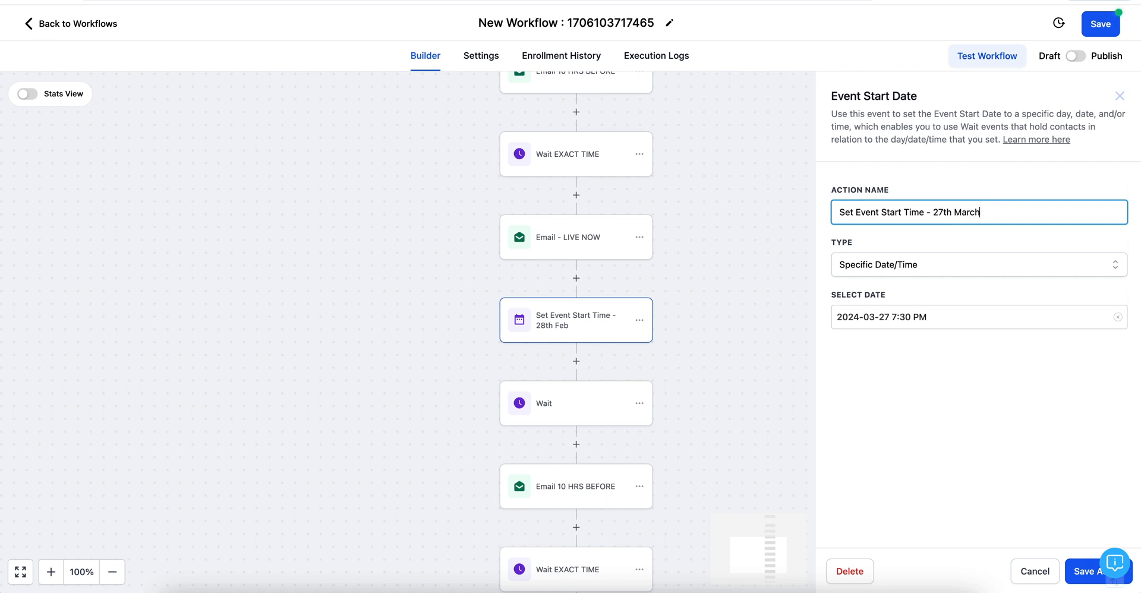
pyautogui.click(1082, 574)
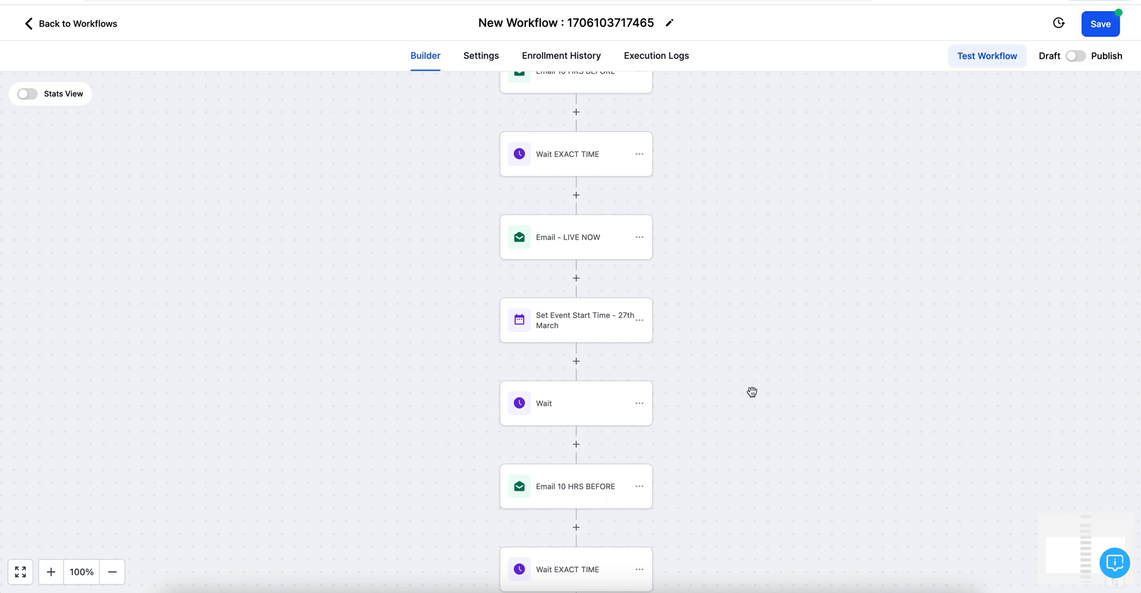
# Step: Copy all actions from the 27th March step and paste the block at the workflow's end
pyautogui.scroll(-3, 752, 392)
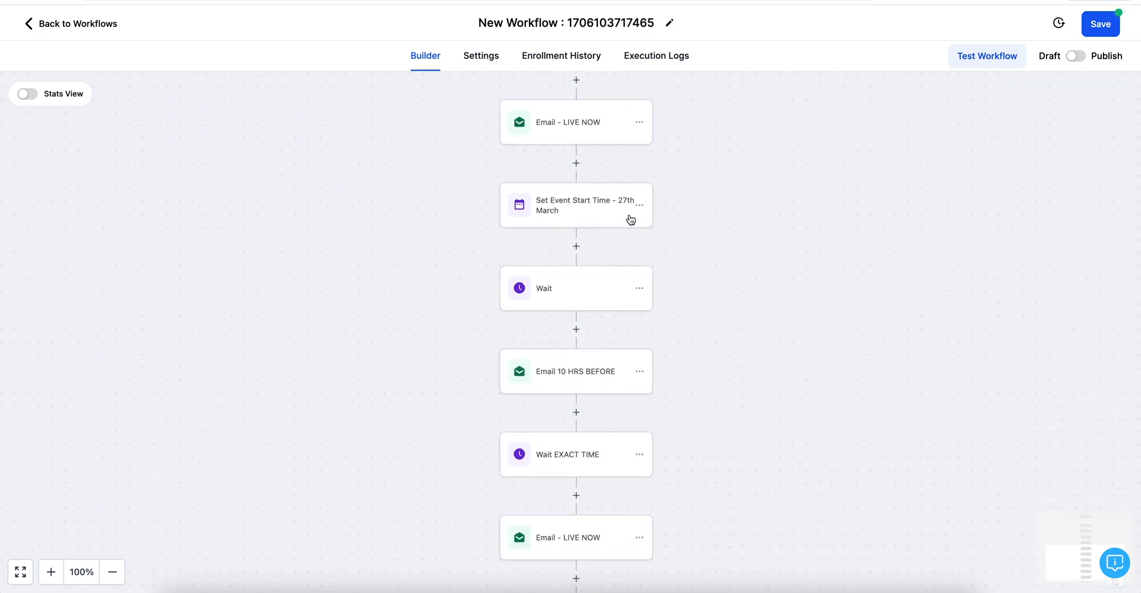
pyautogui.click(640, 205)
pyautogui.click(700, 252)
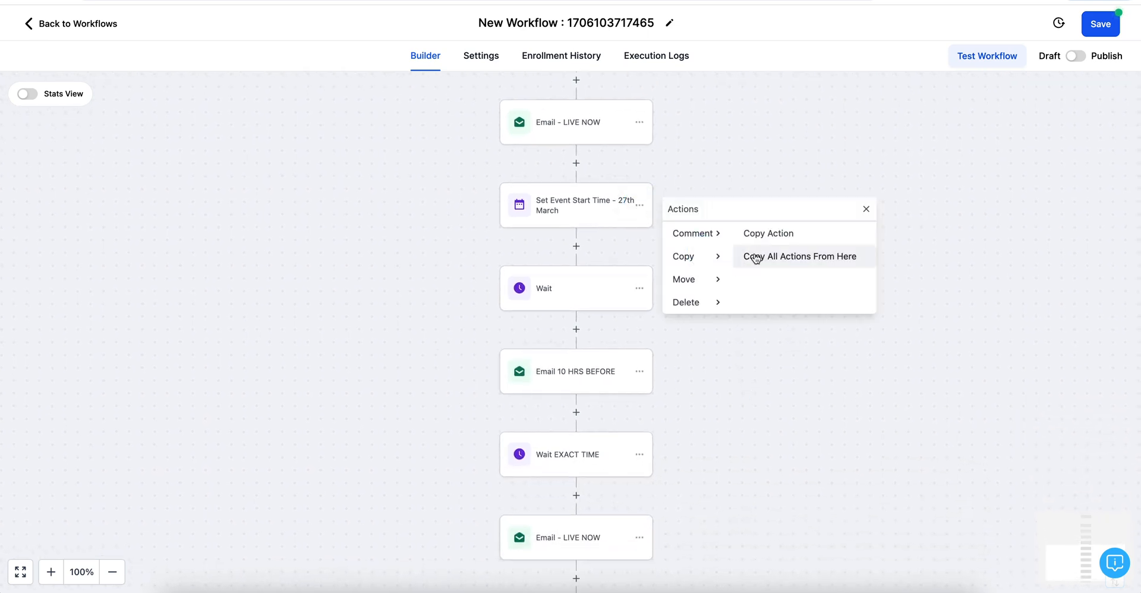
pyautogui.click(779, 255)
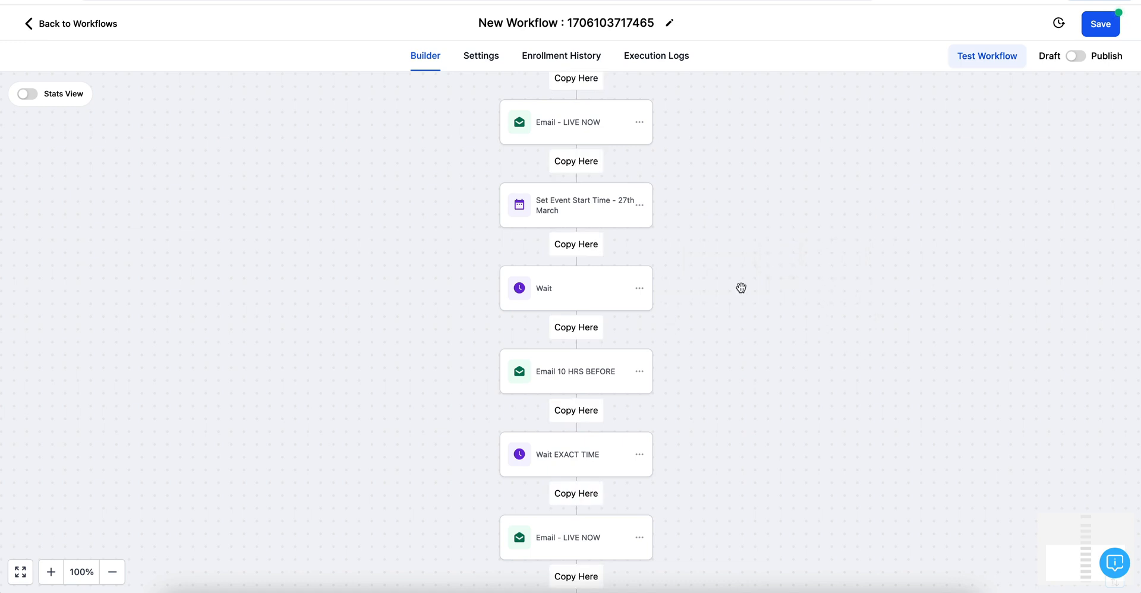
pyautogui.scroll(-5, 588, 476)
pyautogui.click(596, 429)
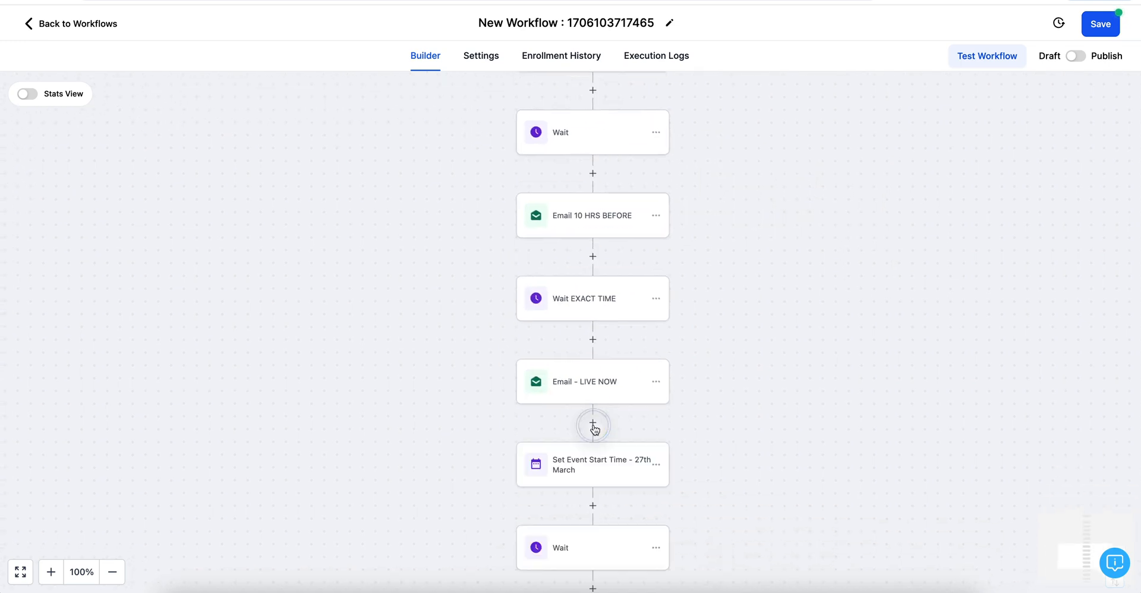
pyautogui.scroll(-3, 721, 390)
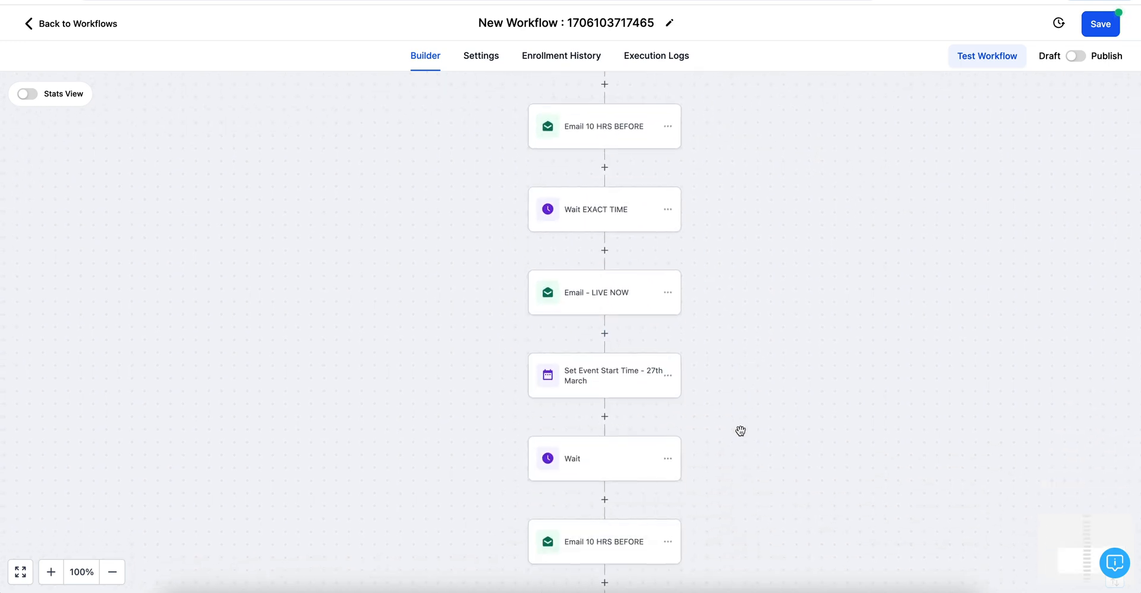
pyautogui.click(596, 363)
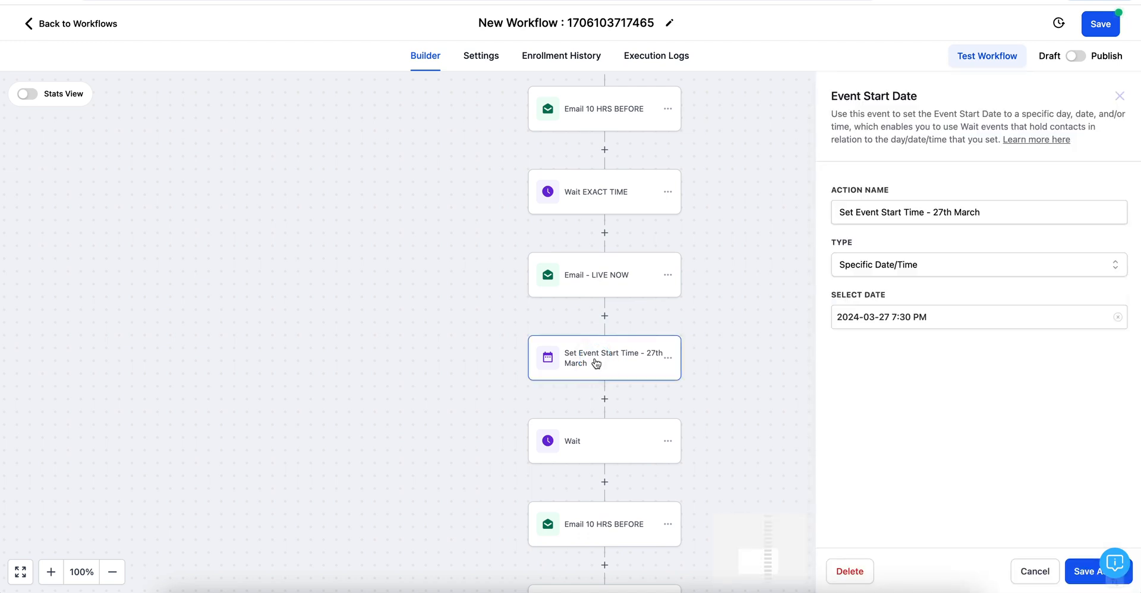
pyautogui.click(1124, 319)
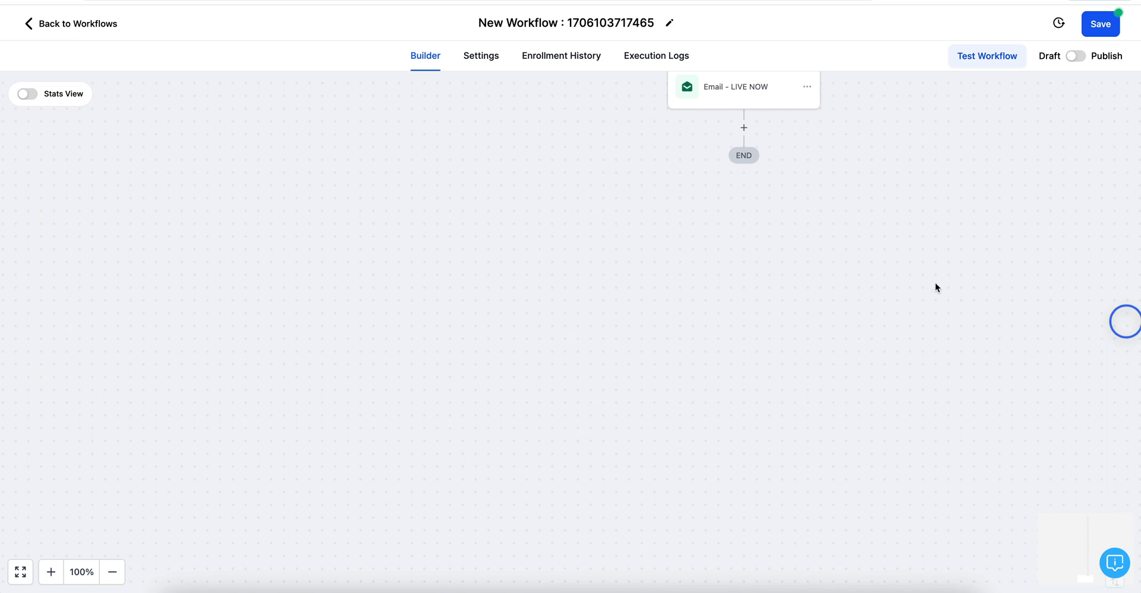
# Step: Scroll through the workflow to review the repeated event, wait and email blocks
pyautogui.scroll(6, 868, 245)
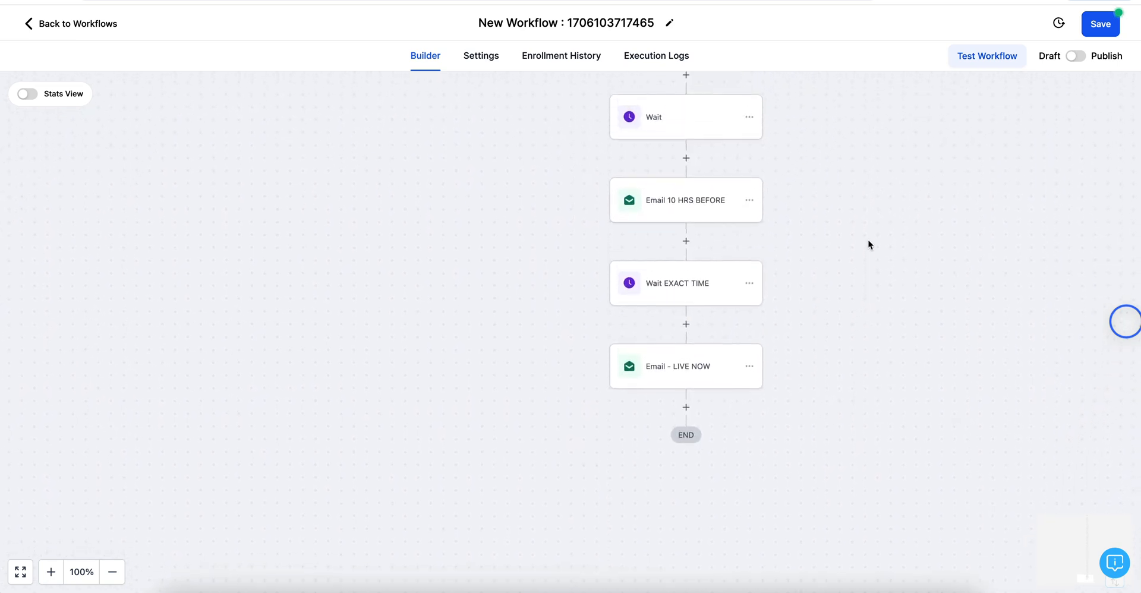
pyautogui.scroll(2, 869, 244)
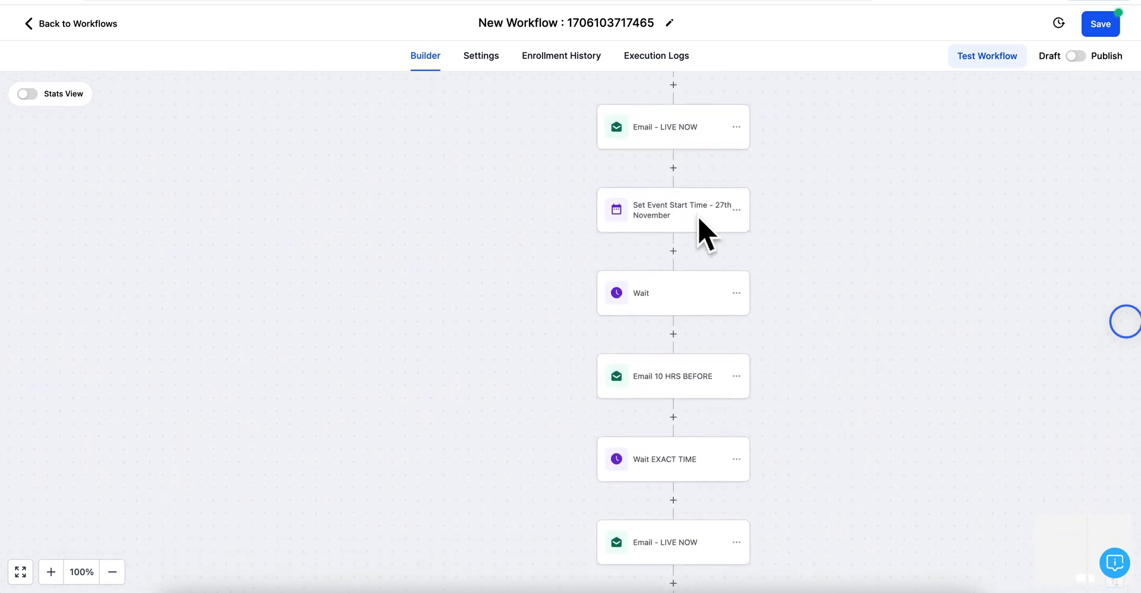
pyautogui.scroll(-4, 785, 430)
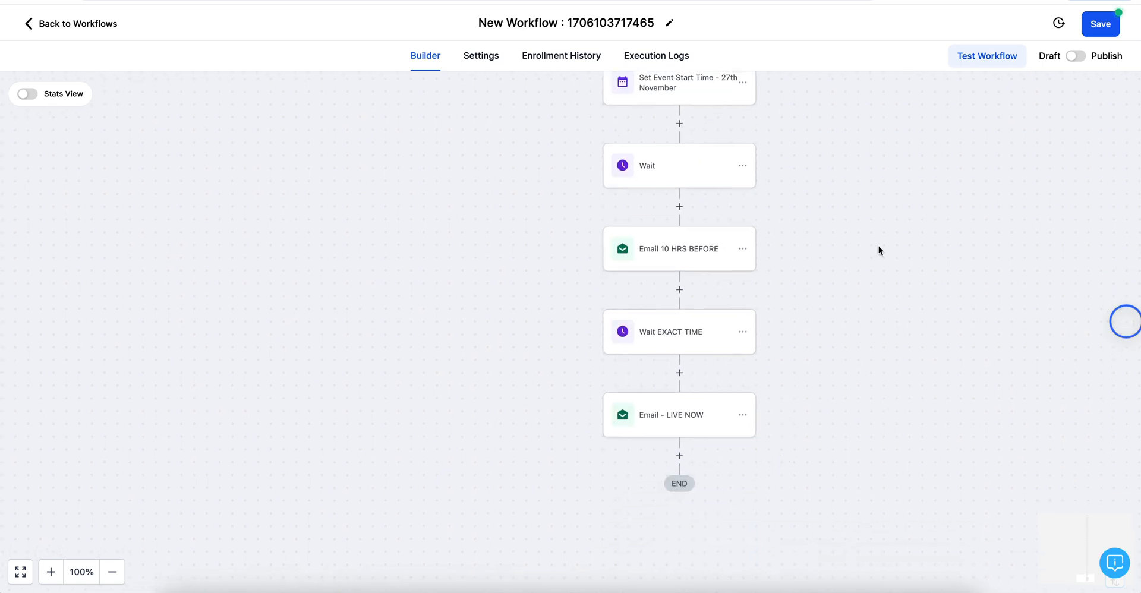
pyautogui.scroll(5, 822, 257)
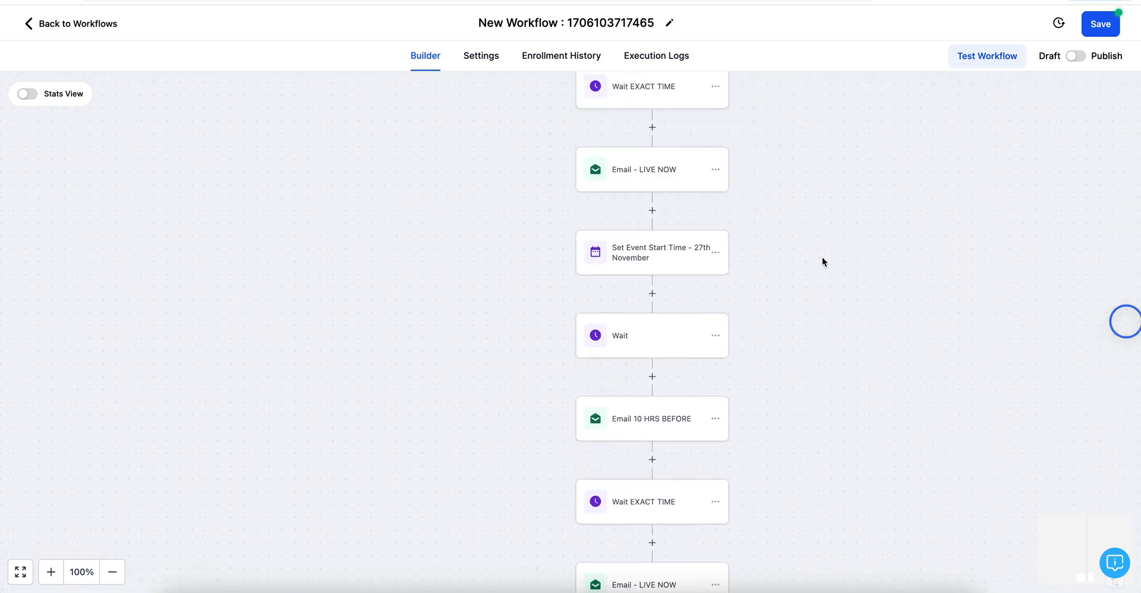
pyautogui.scroll(20, 822, 257)
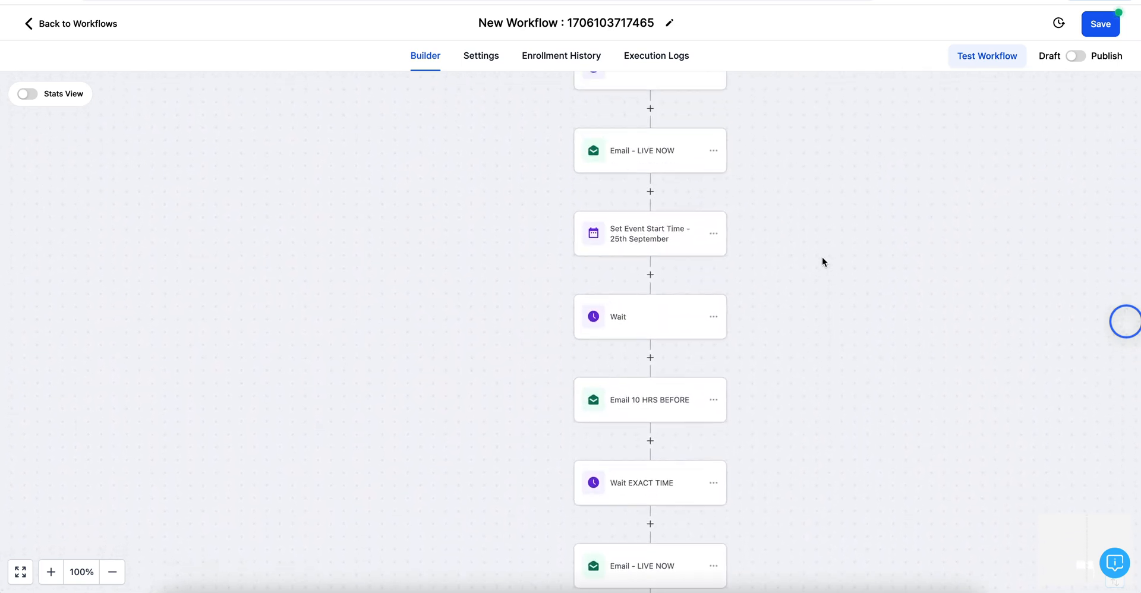
pyautogui.scroll(20, 822, 257)
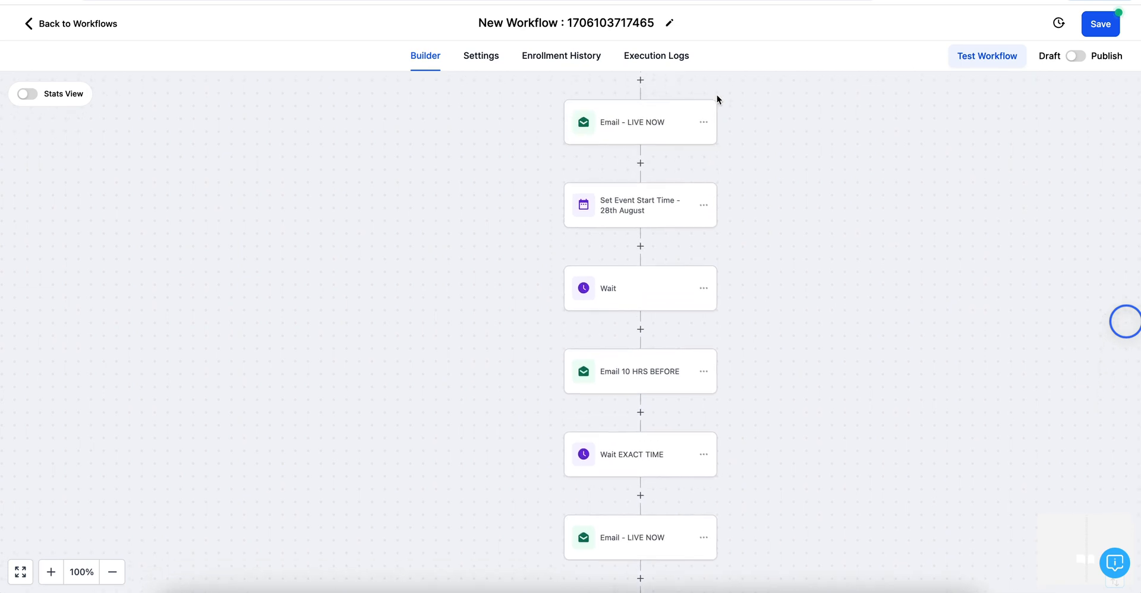
pyautogui.scroll(15, 690, 382)
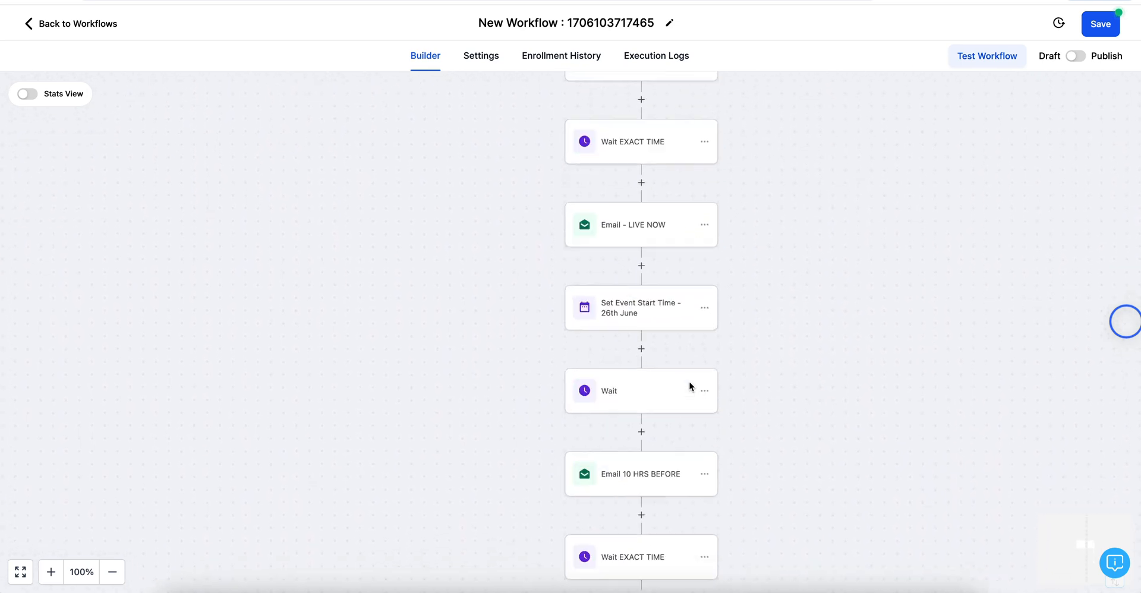
pyautogui.scroll(15, 690, 382)
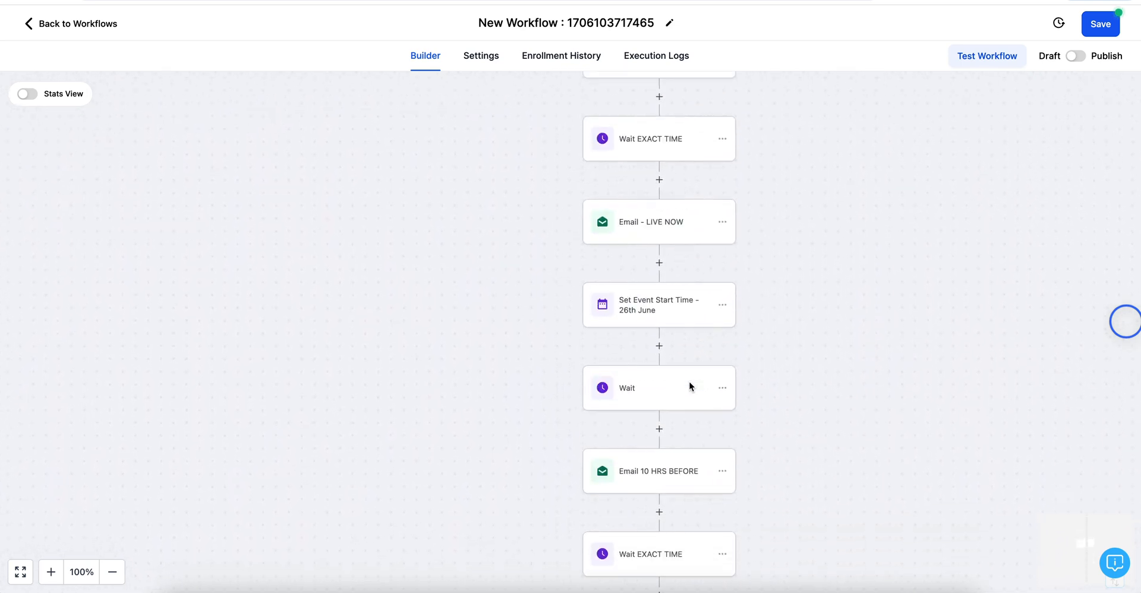
pyautogui.scroll(15, 690, 381)
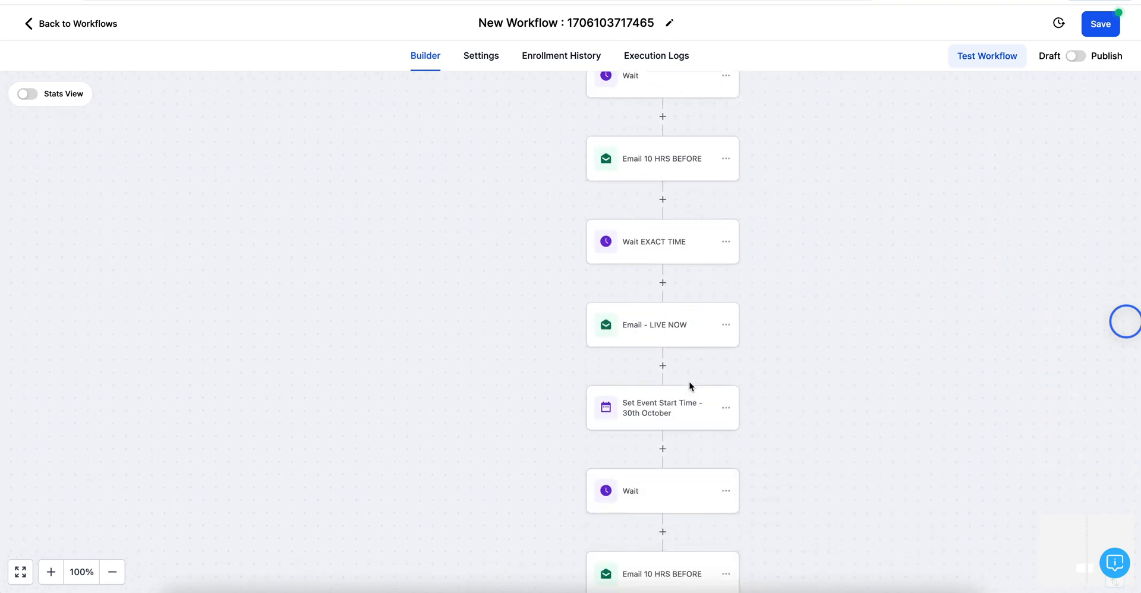
pyautogui.scroll(-15, 689, 385)
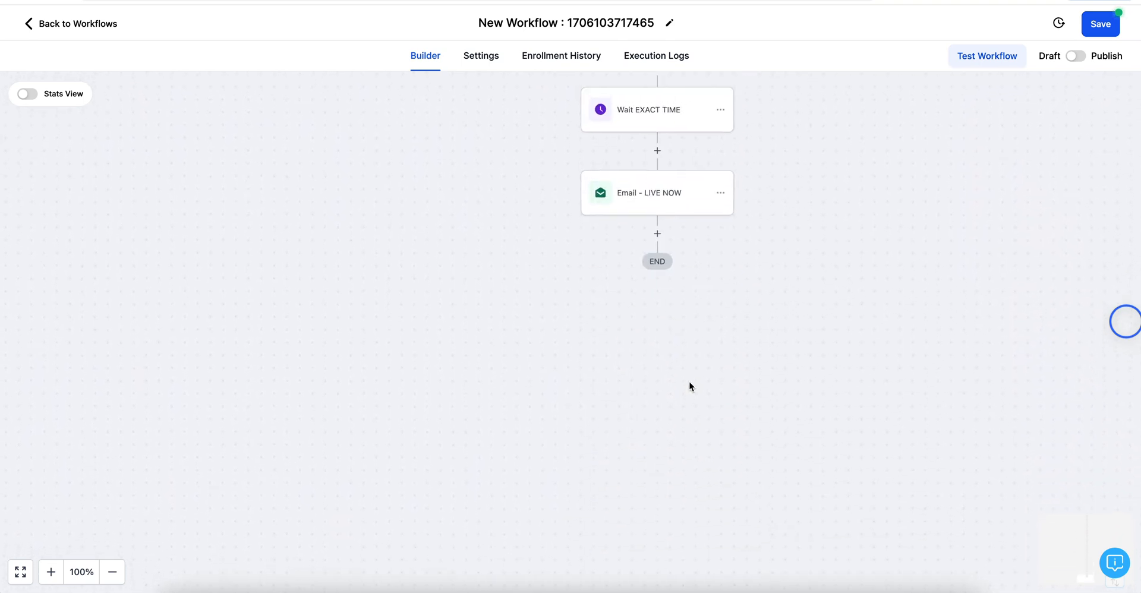
pyautogui.scroll(2, 689, 382)
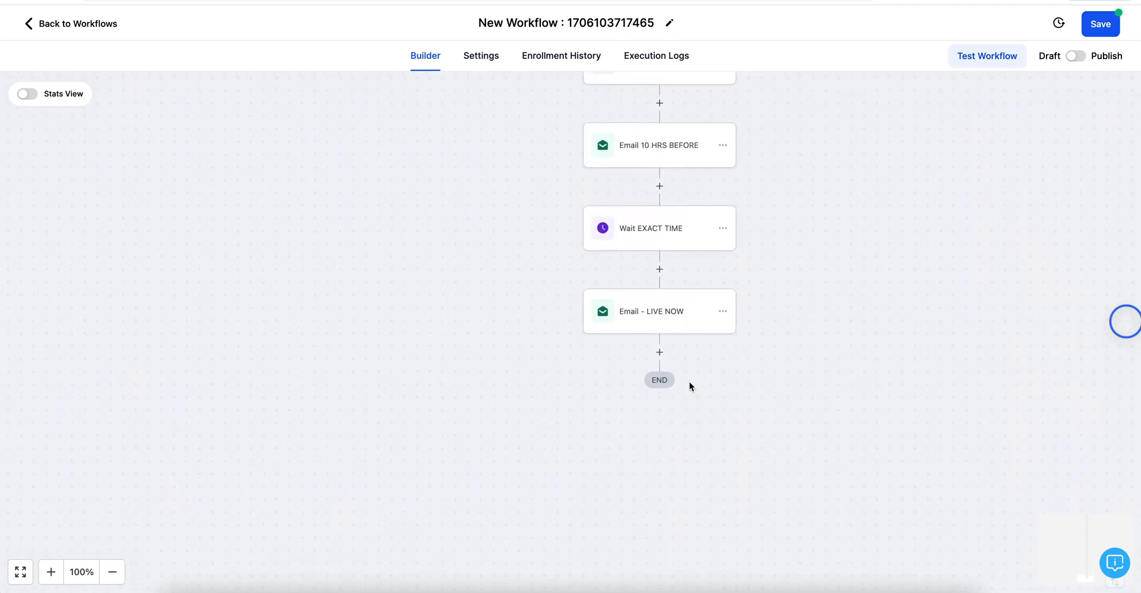
# Step: Add an Email-type internal notification sent from Made For More AI and the business address
pyautogui.click(660, 355)
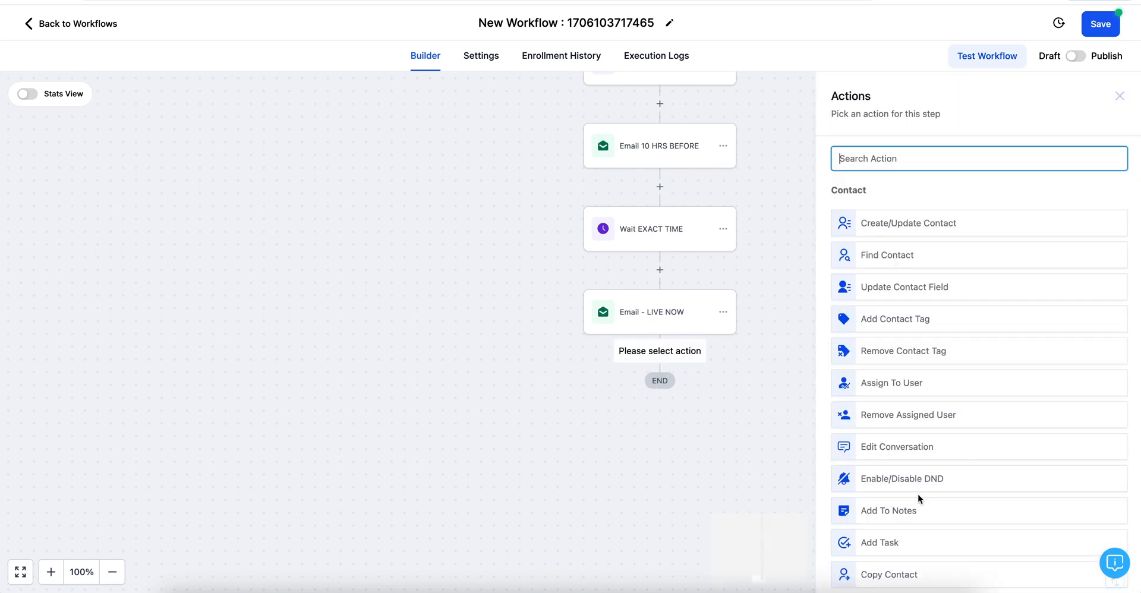
pyautogui.scroll(-7, 919, 495)
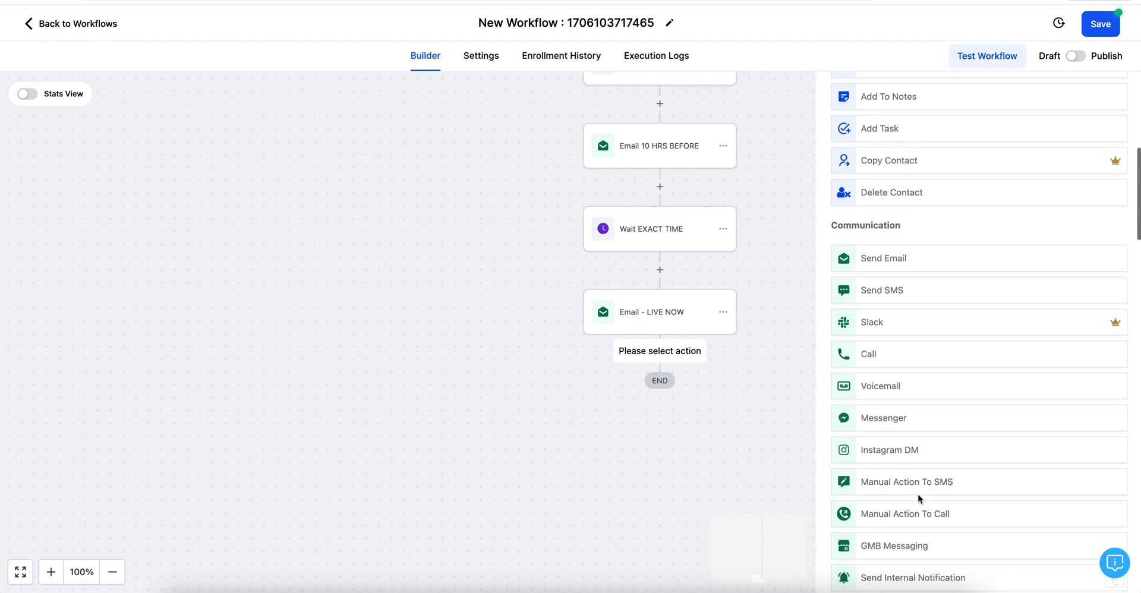
pyautogui.scroll(-5, 918, 496)
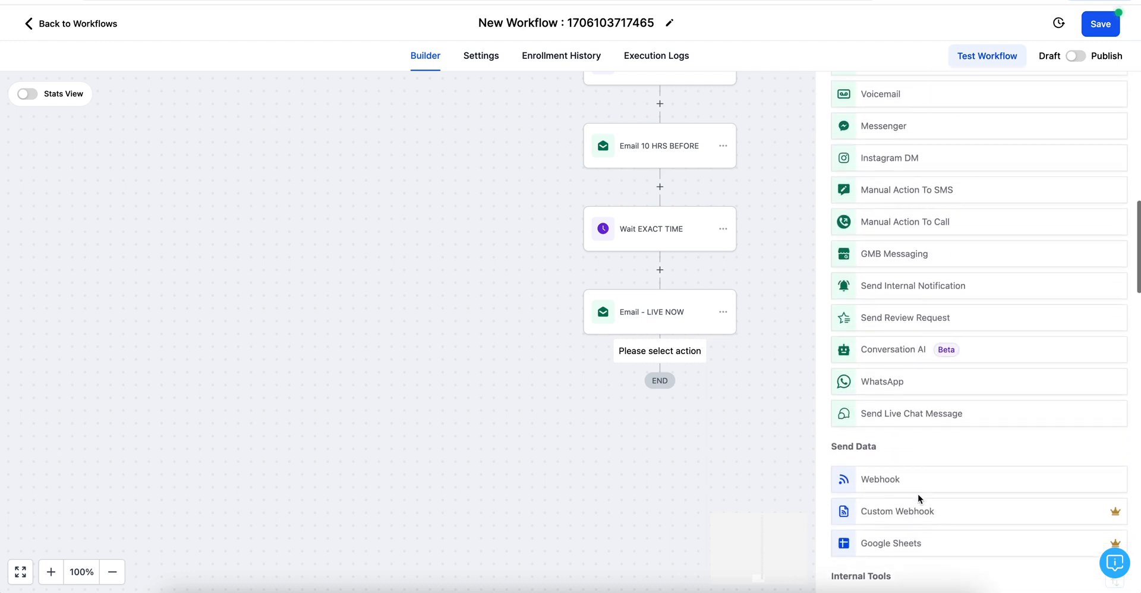
pyautogui.scroll(1, 918, 498)
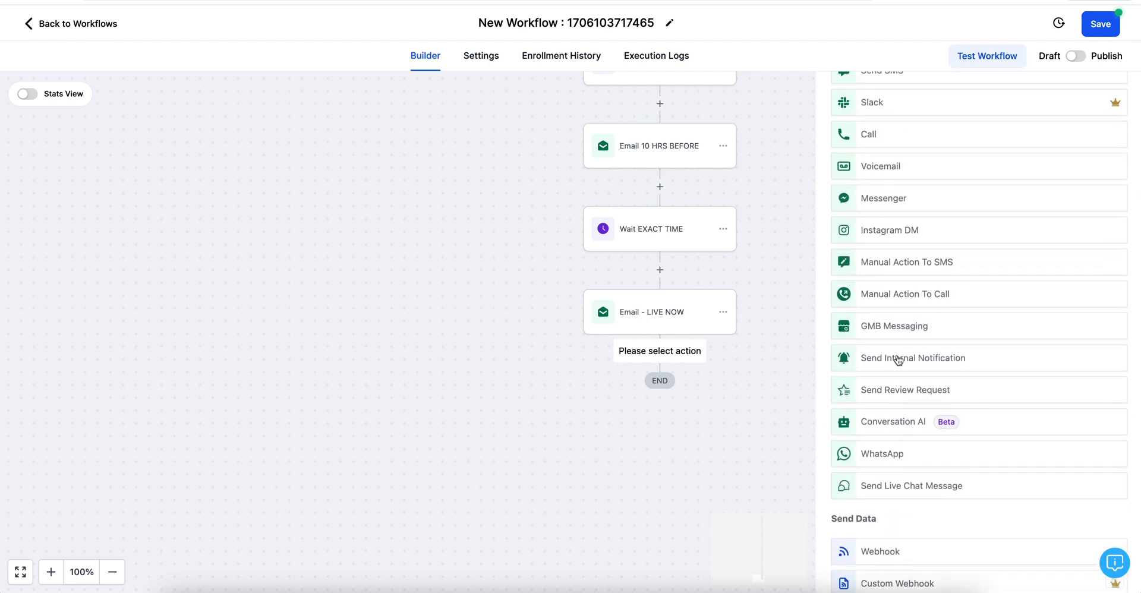
pyautogui.click(898, 359)
pyautogui.click(880, 240)
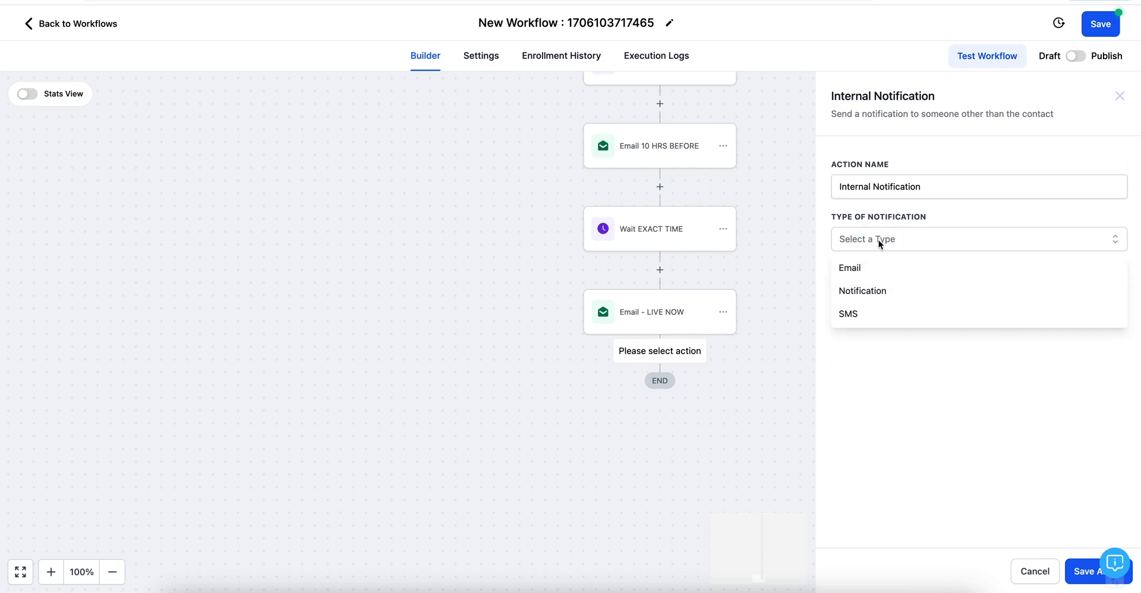
pyautogui.click(856, 267)
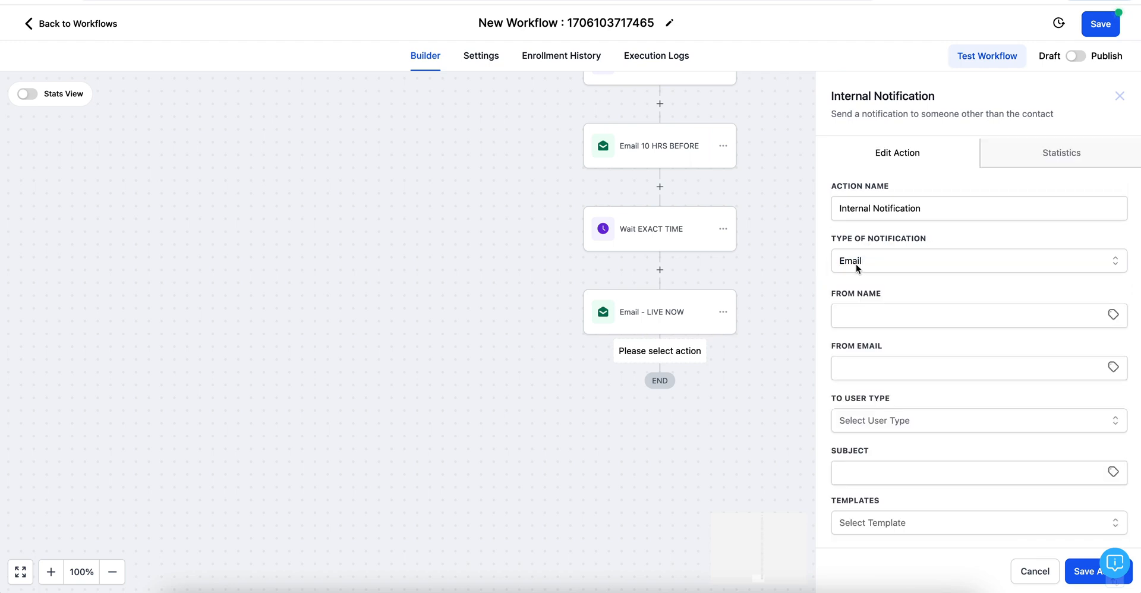
pyautogui.click(866, 313)
pyautogui.click(919, 346)
pyautogui.click(890, 374)
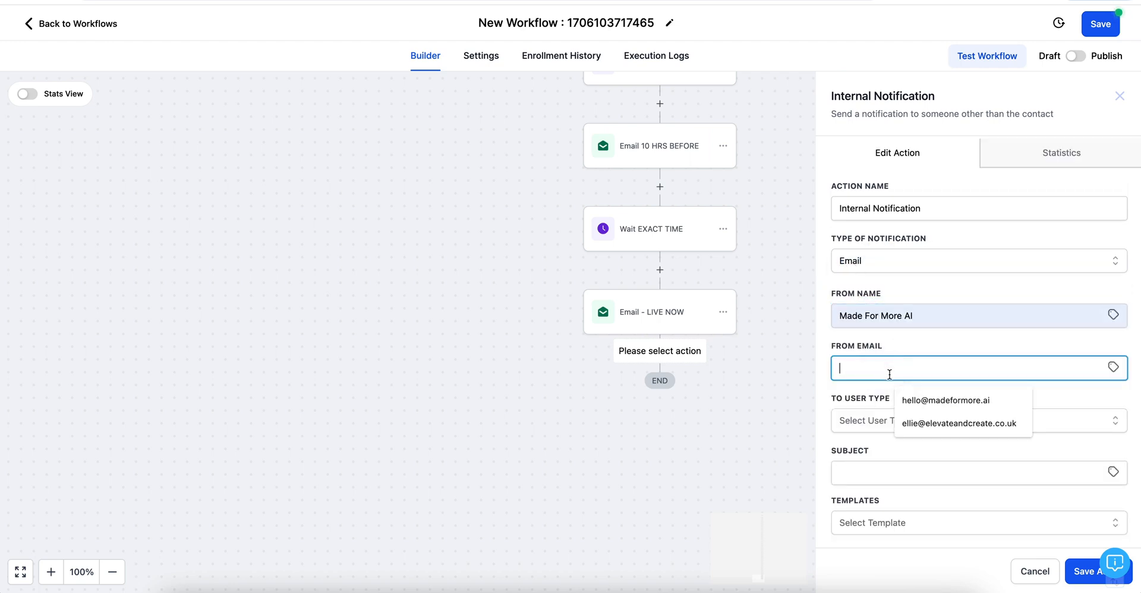
pyautogui.click(921, 401)
# Step: Set the notification recipient to a particular user, choosing the team member
pyautogui.click(871, 422)
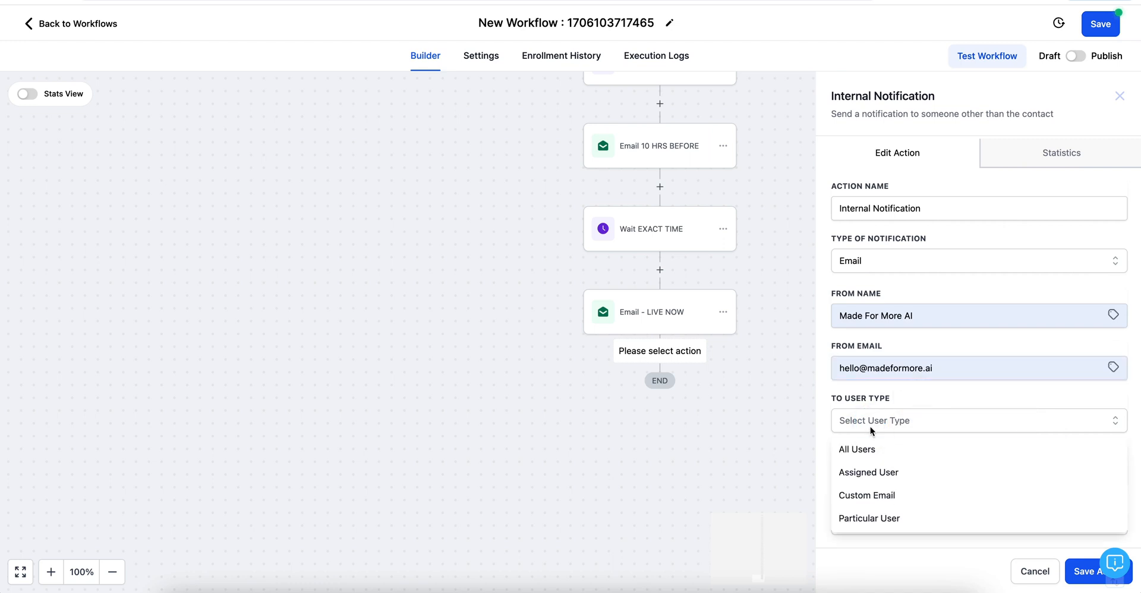
pyautogui.click(863, 521)
pyautogui.click(879, 472)
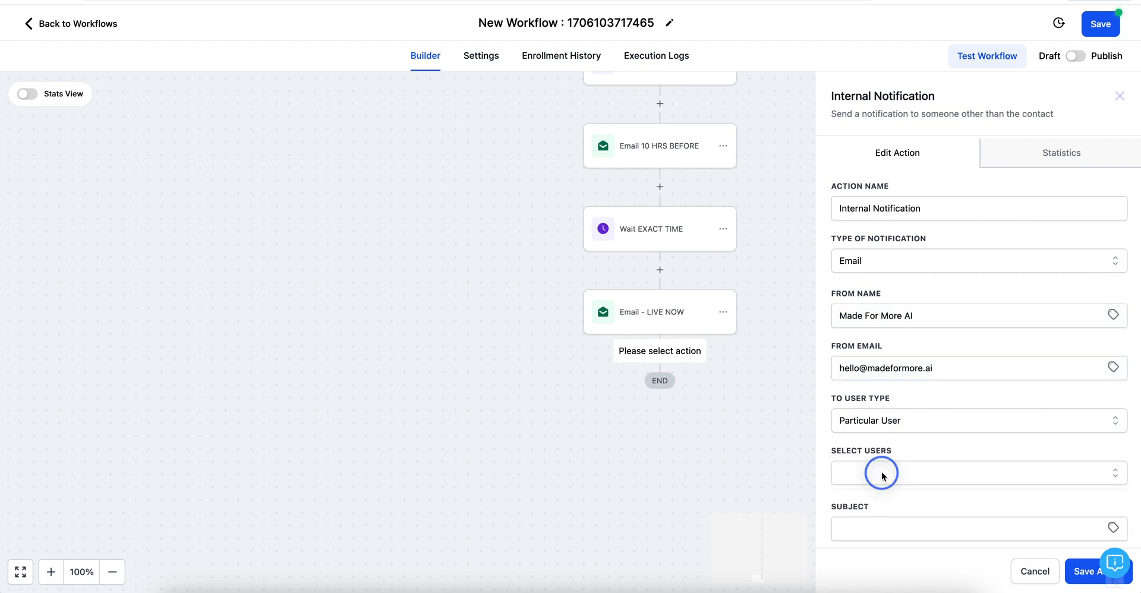
pyautogui.click(881, 533)
pyautogui.scroll(-3, 892, 500)
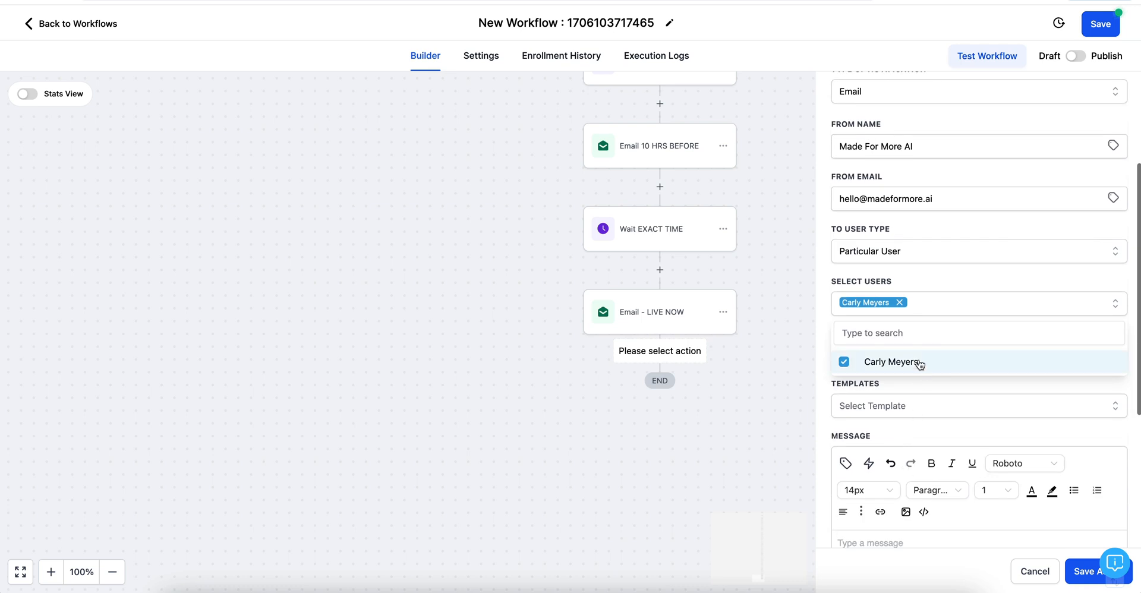
pyautogui.click(932, 388)
# Step: Enter subject 'UPDATE MASTERCLASS WORKFLOW FOR 2025', paste it as the message, and save
pyautogui.click(885, 351)
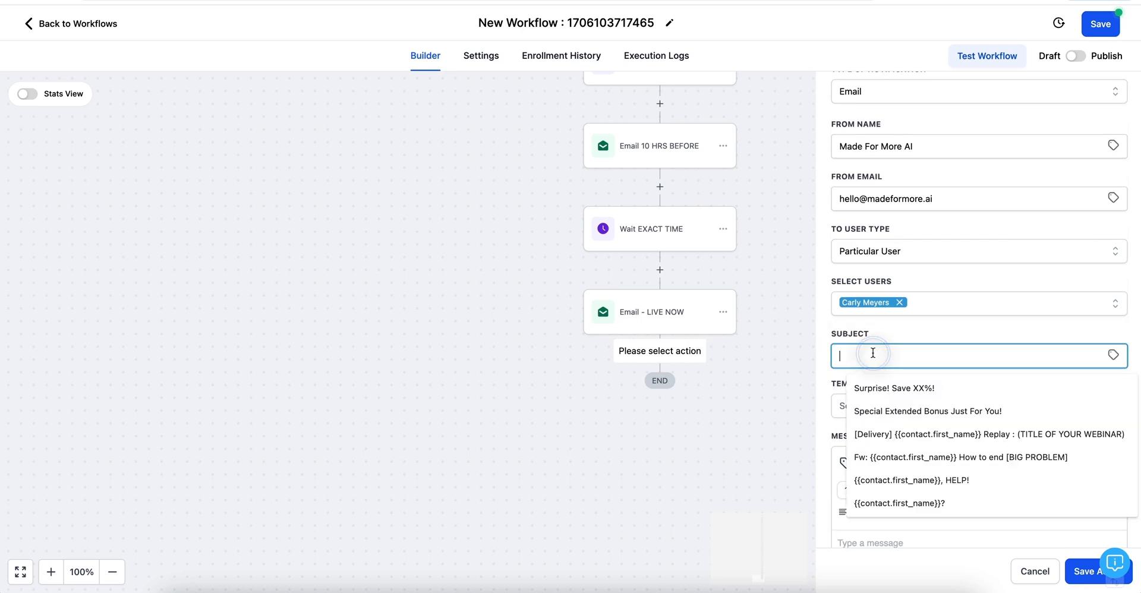
pyautogui.write('U')
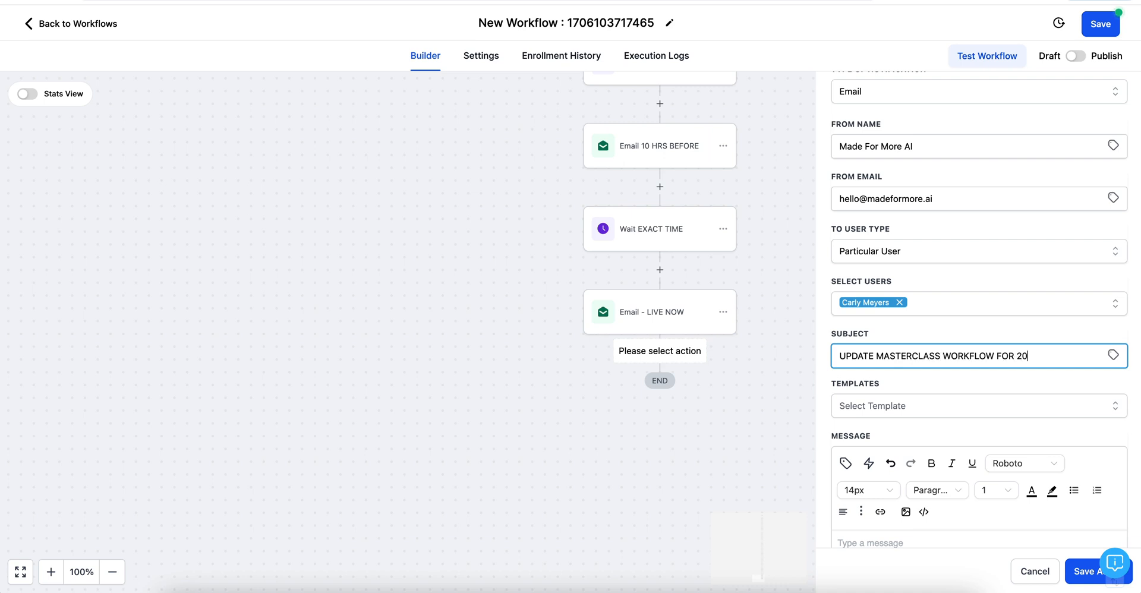
pyautogui.moveTo(1055, 361); pyautogui.dragTo(829, 357)
pyautogui.hotkey('ctrl', 'c')
pyautogui.scroll(-3, 839, 559)
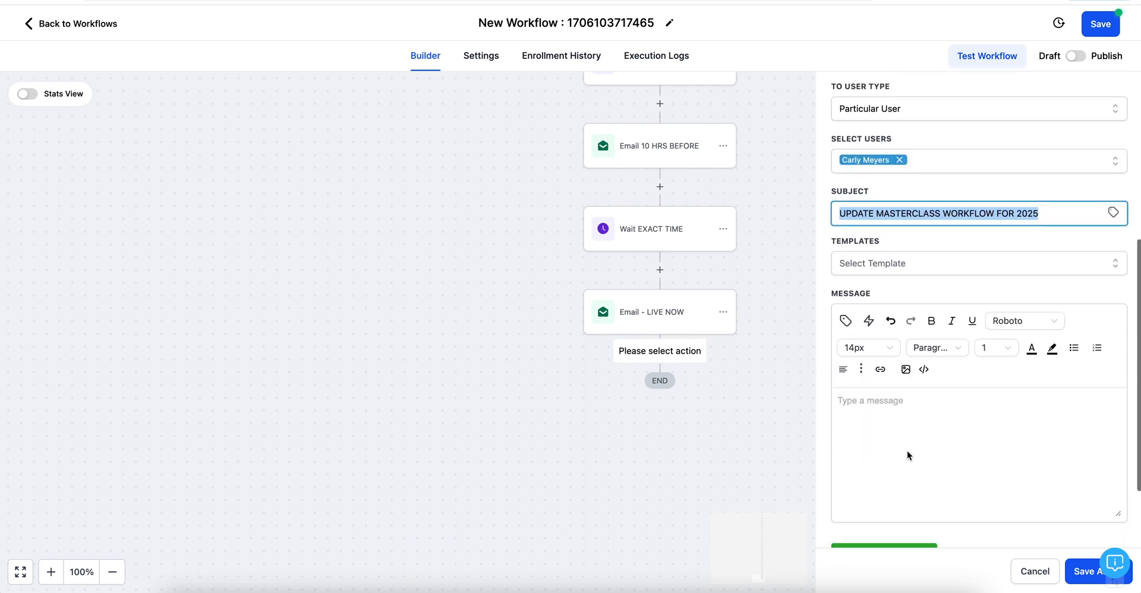
pyautogui.click(854, 410)
pyautogui.hotkey('ctrl', 'v')
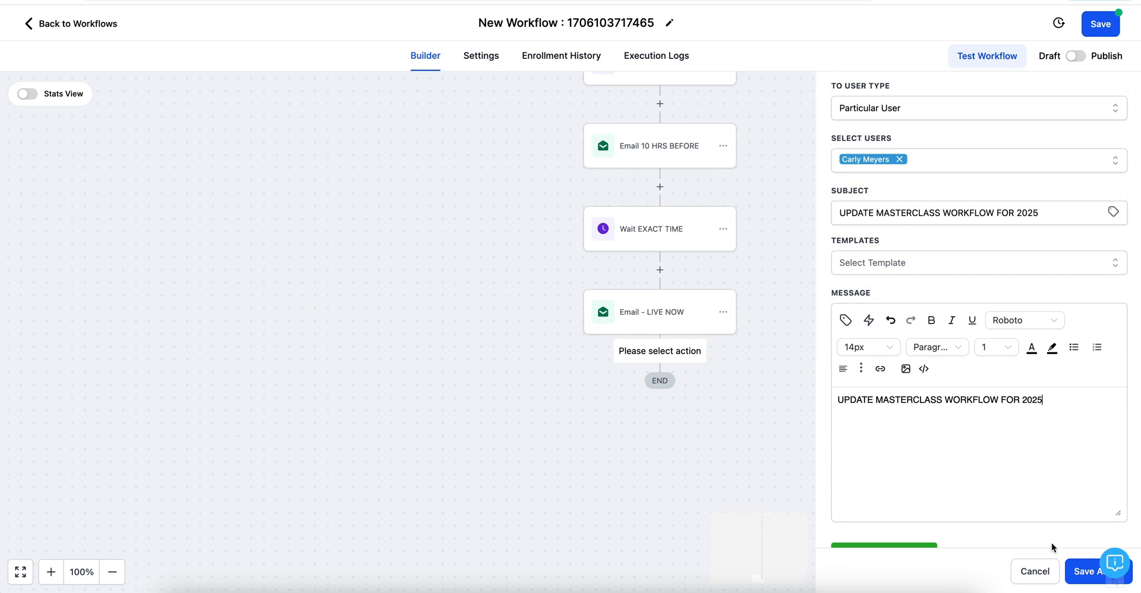
pyautogui.click(1083, 573)
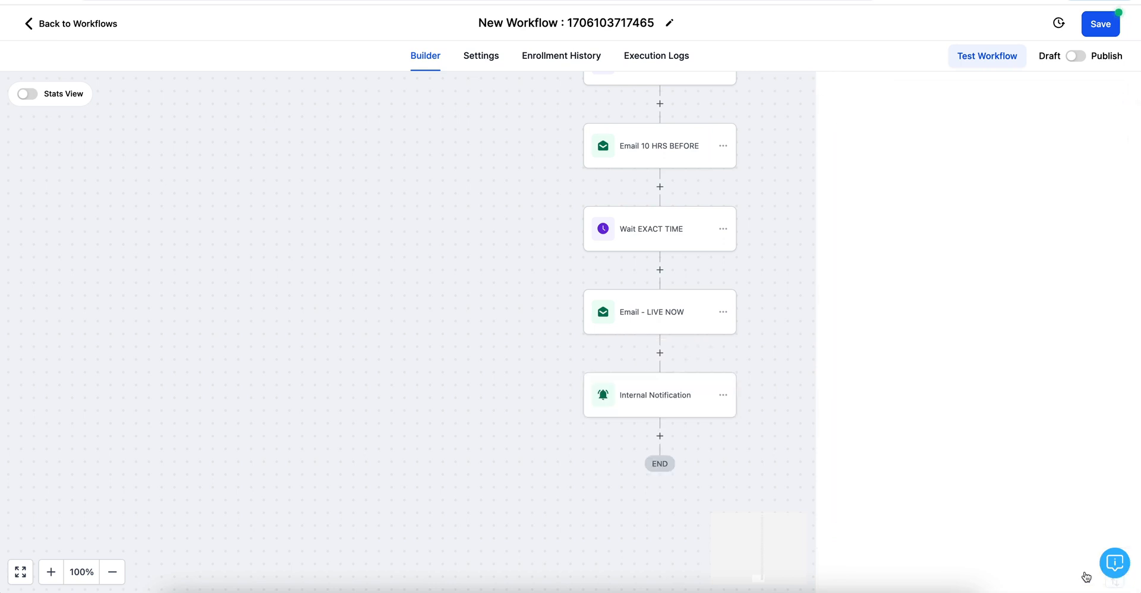
# Step: Add another Send Internal Notification step of type SMS, addressed to a Particular User
pyautogui.click(661, 438)
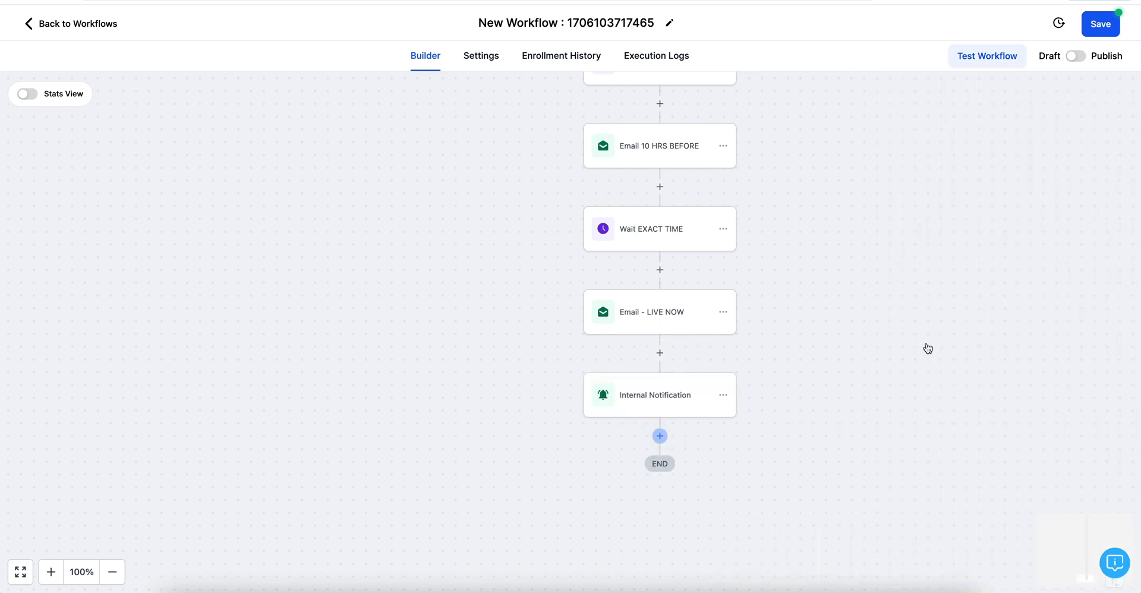
pyautogui.scroll(-10, 927, 473)
pyautogui.scroll(7, 932, 466)
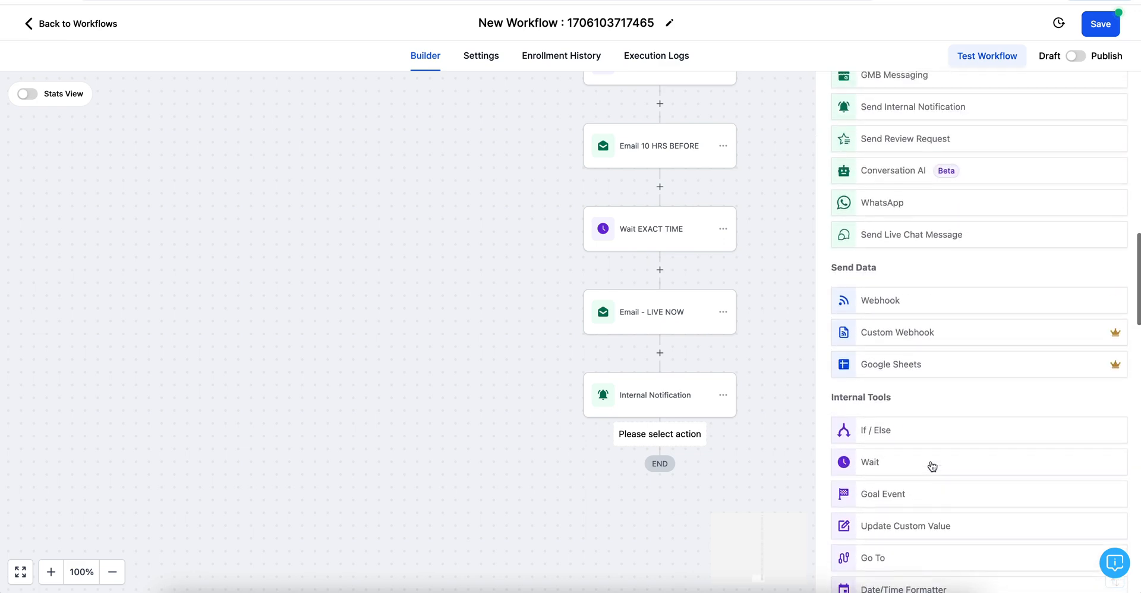
pyautogui.click(912, 336)
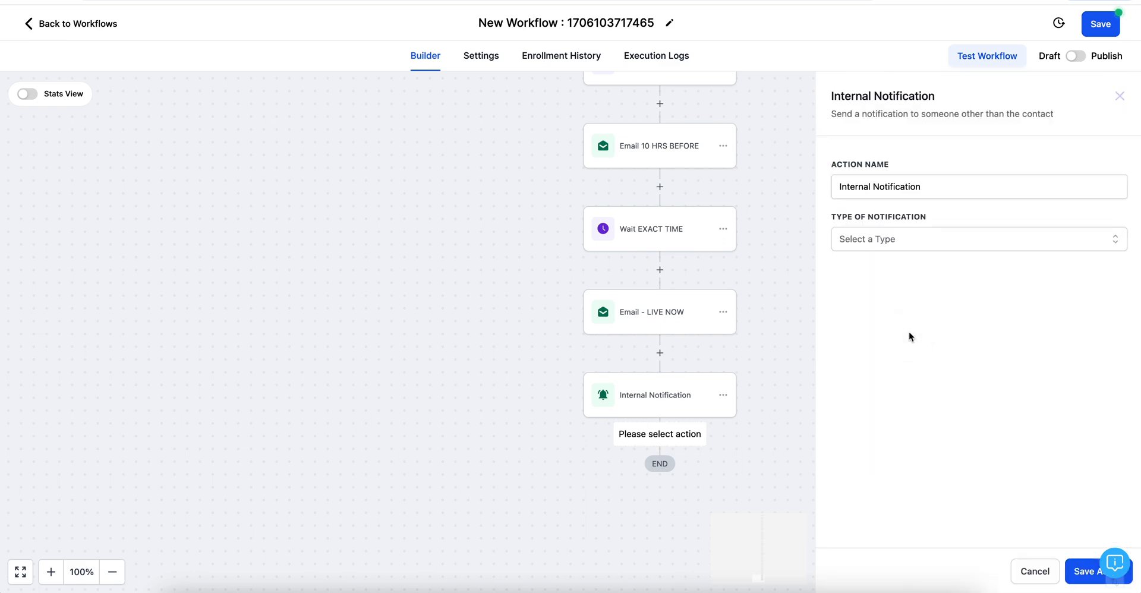
pyautogui.click(895, 238)
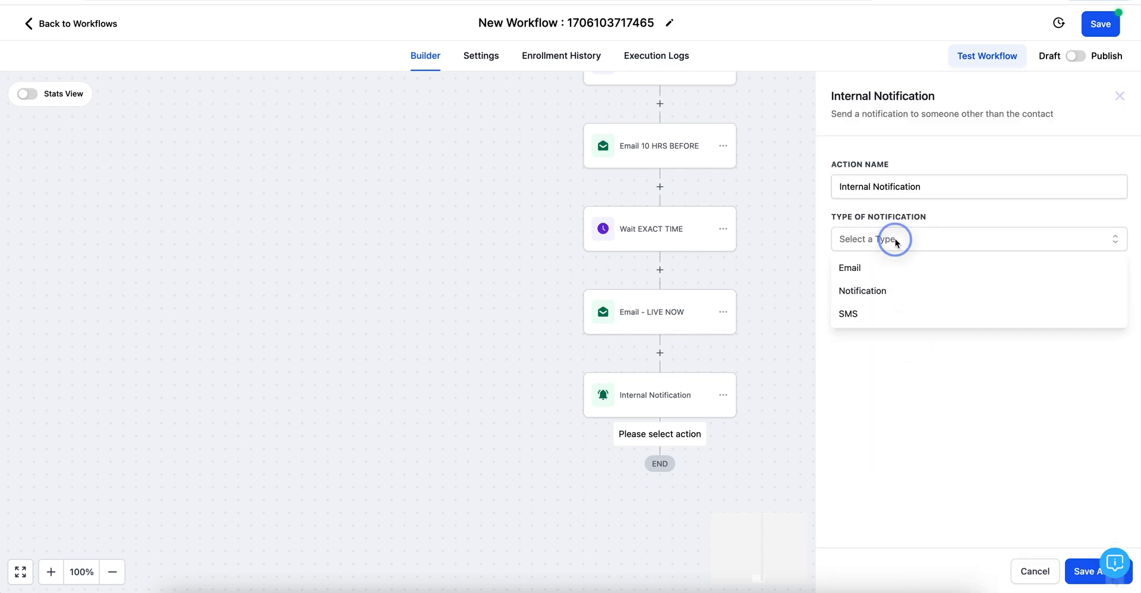
pyautogui.click(856, 313)
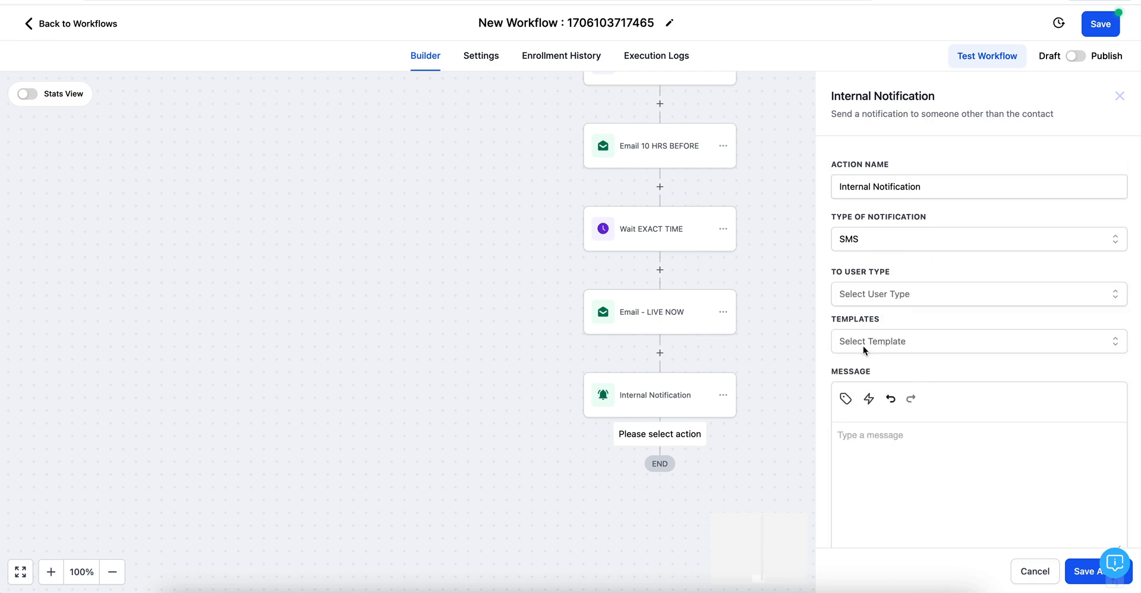
pyautogui.click(863, 297)
pyautogui.click(871, 394)
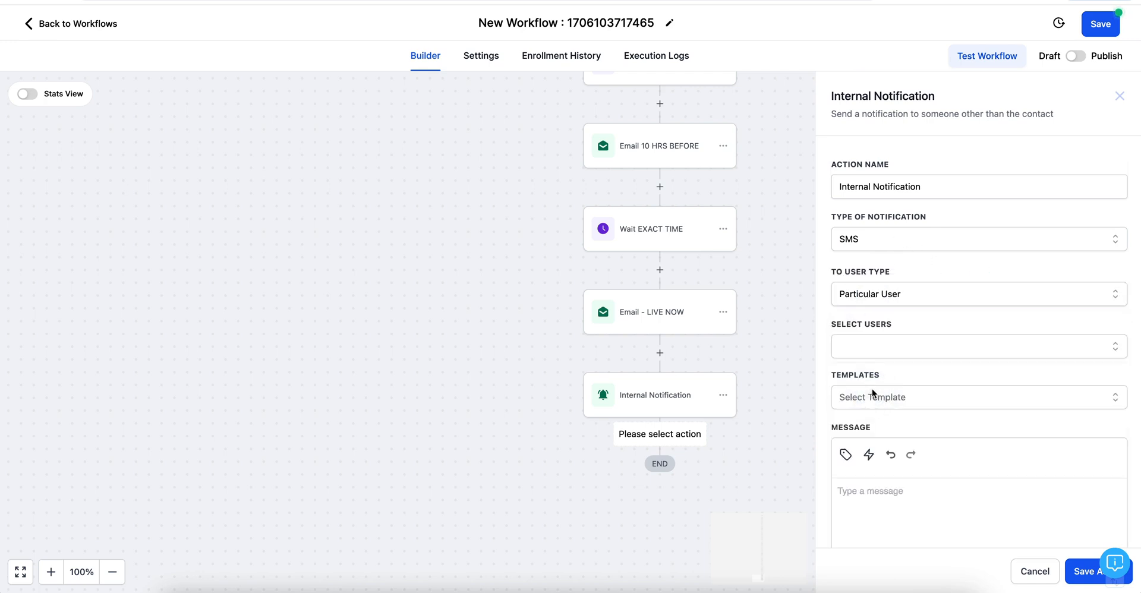
# Step: Pick the team member as recipient, paste 'UPDATE MASTERCLASS WORKFLOW FOR 2025' as the message, and save
pyautogui.click(859, 351)
pyautogui.click(869, 405)
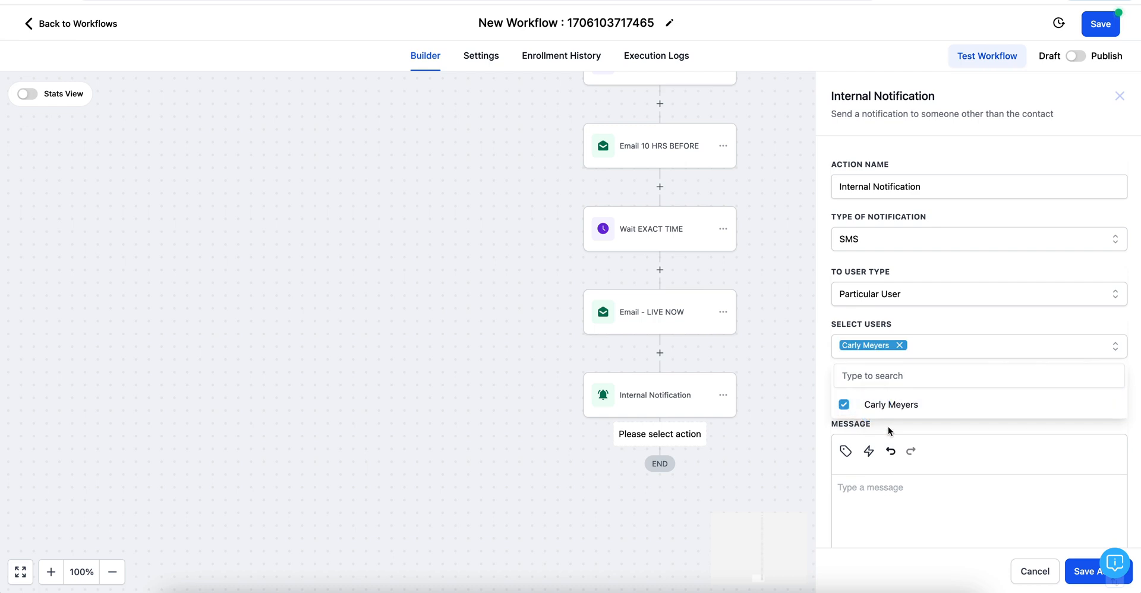
pyautogui.scroll(-2, 889, 431)
pyautogui.click(956, 233)
pyautogui.click(862, 395)
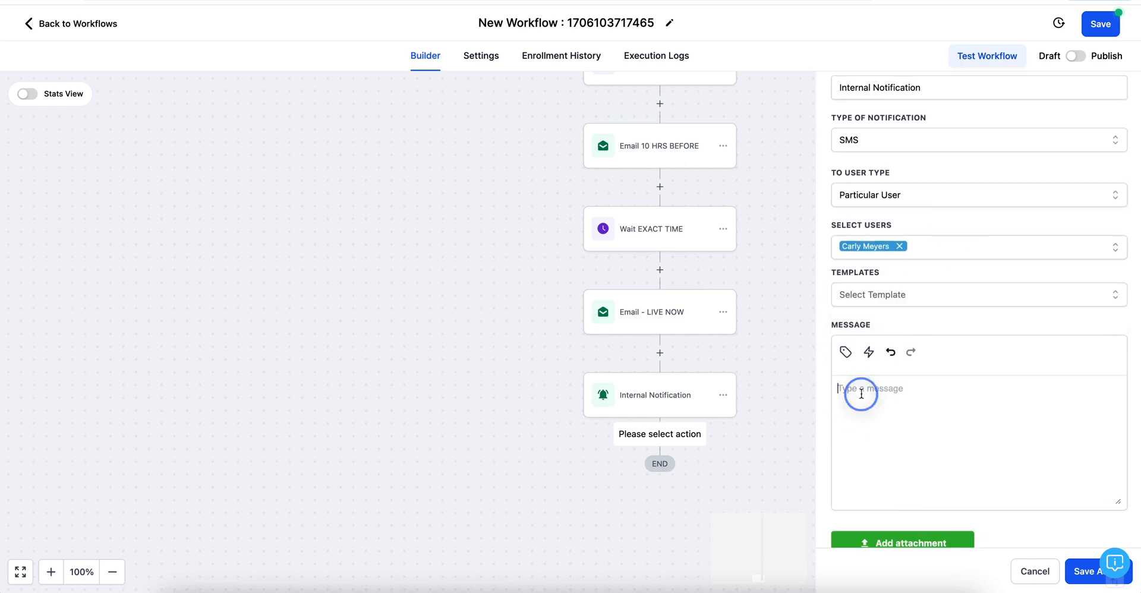
pyautogui.hotkey('ctrl', 'v')
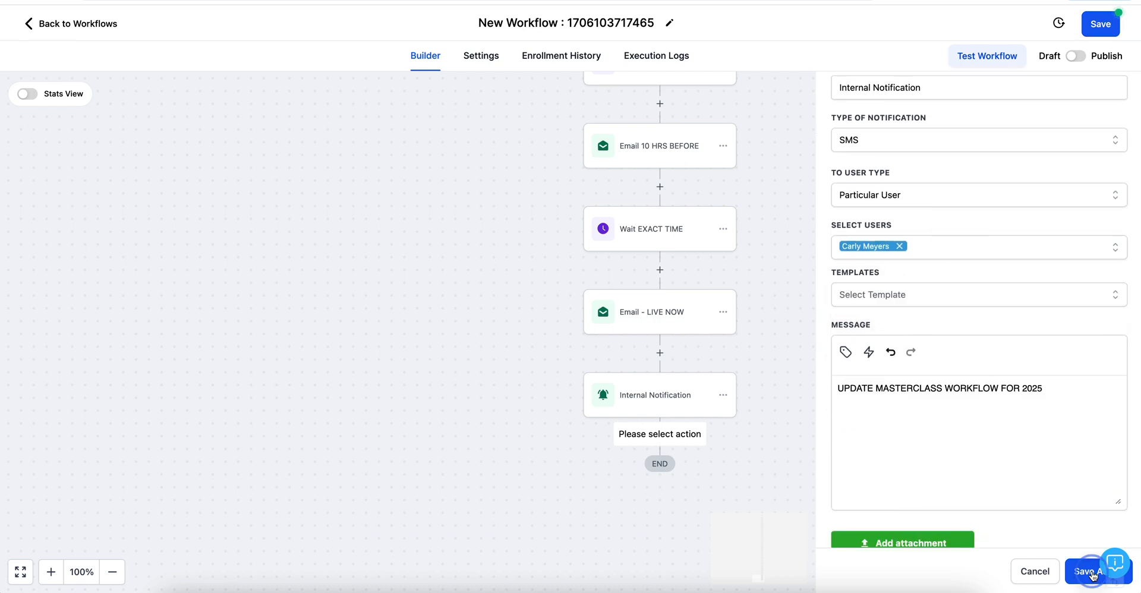
pyautogui.click(1088, 572)
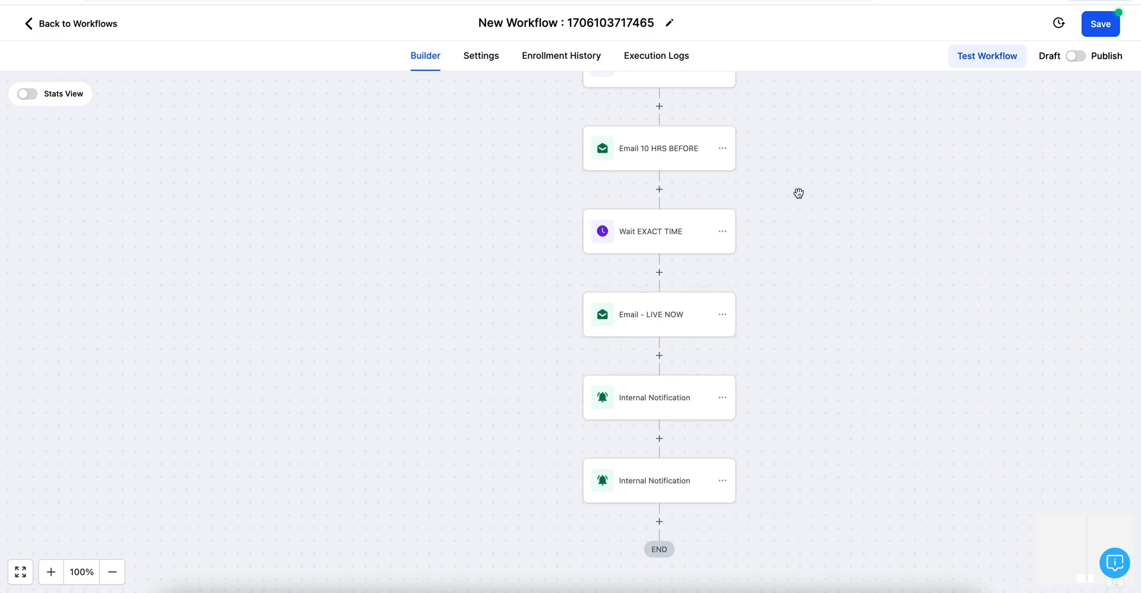
# Step: Scroll the workflow canvas to review the new SMS notification step before END
pyautogui.scroll(5, 798, 191)
pyautogui.scroll(-5, 799, 193)
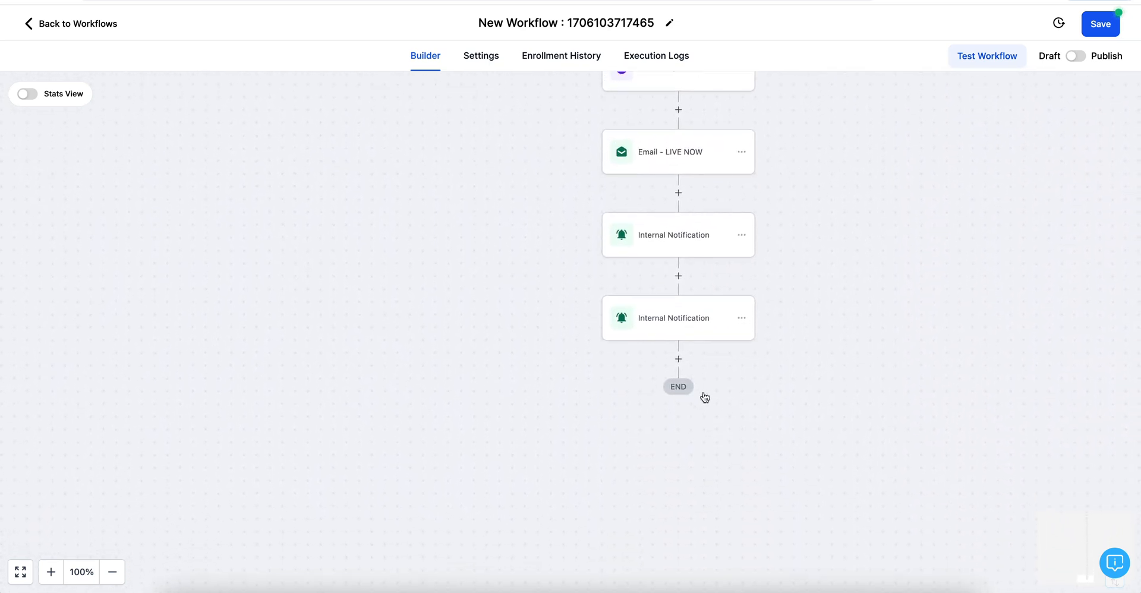
pyautogui.scroll(5, 856, 226)
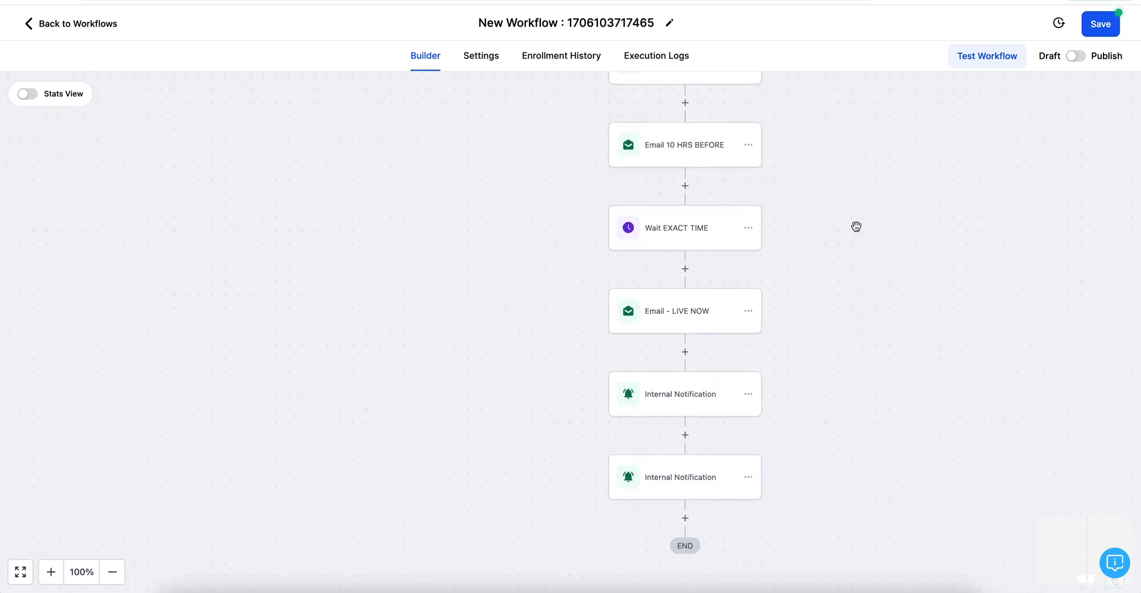
pyautogui.scroll(20, 856, 227)
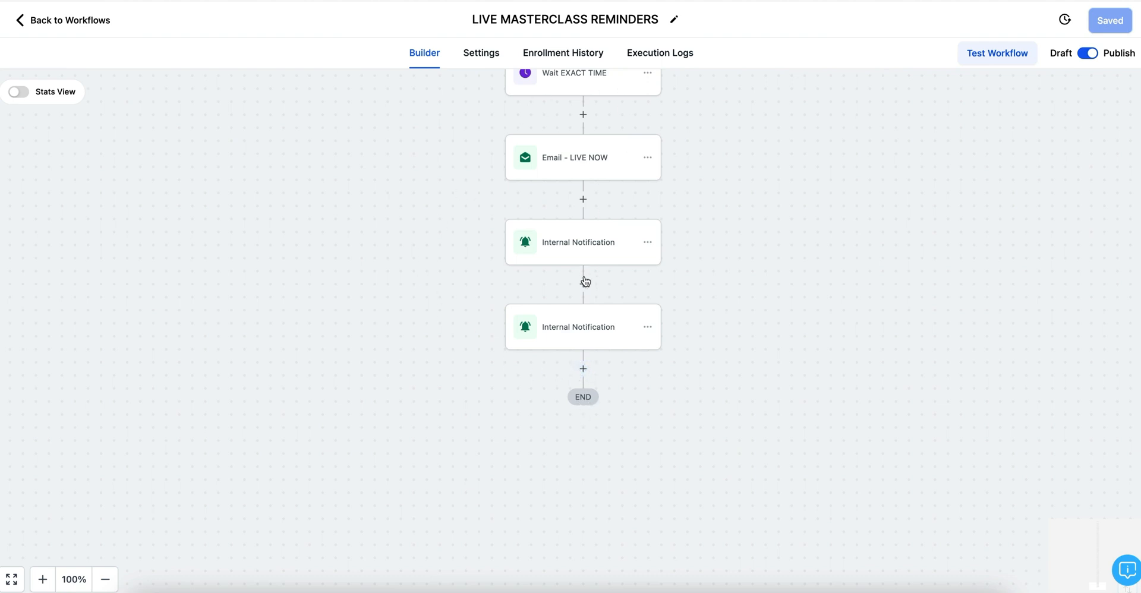
# Step: Add a Go To action as the final step after the last internal notification
pyautogui.click(584, 371)
pyautogui.scroll(-15, 968, 427)
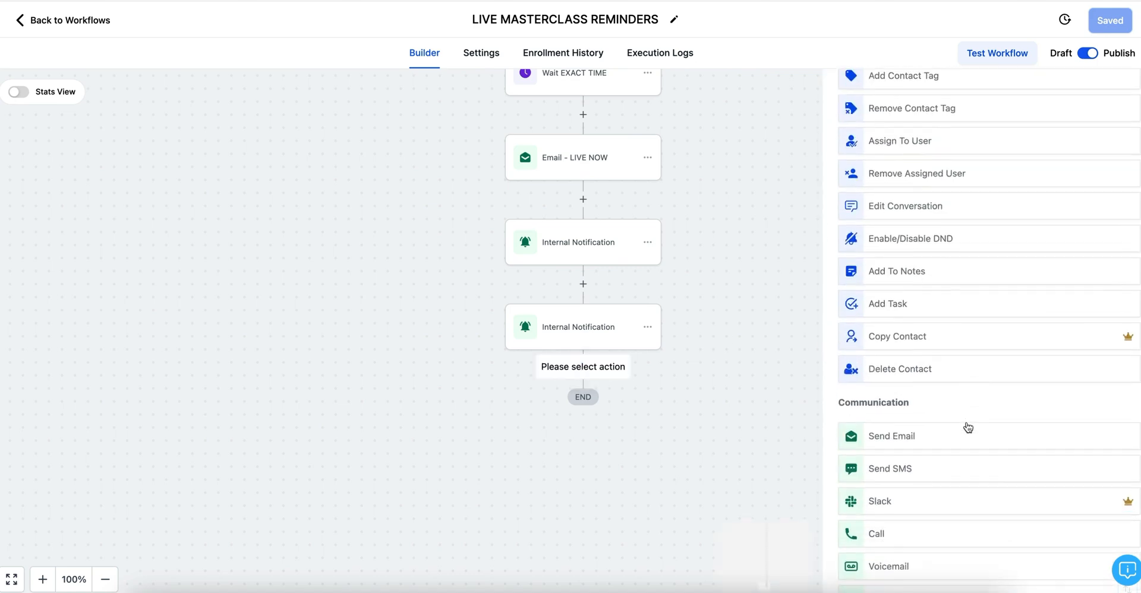
pyautogui.scroll(-5, 969, 427)
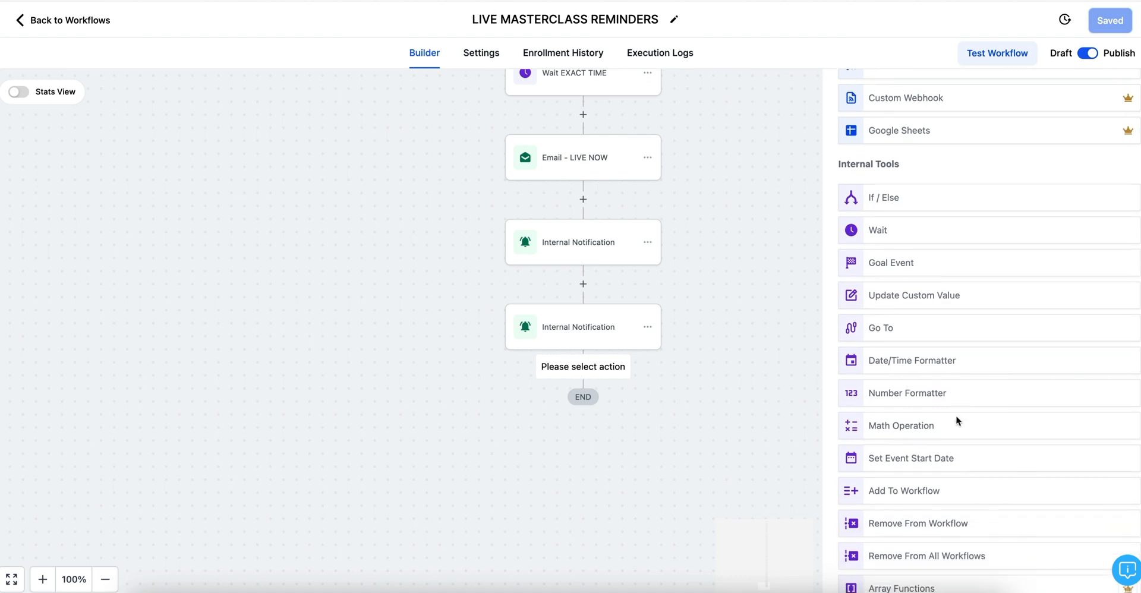
pyautogui.click(882, 328)
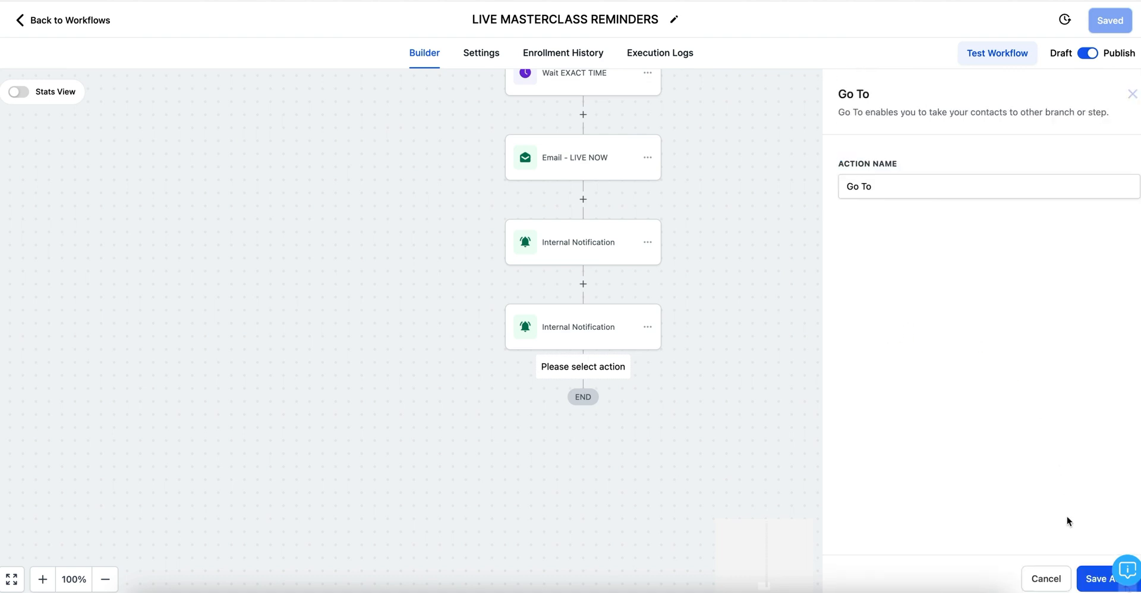
pyautogui.click(1090, 571)
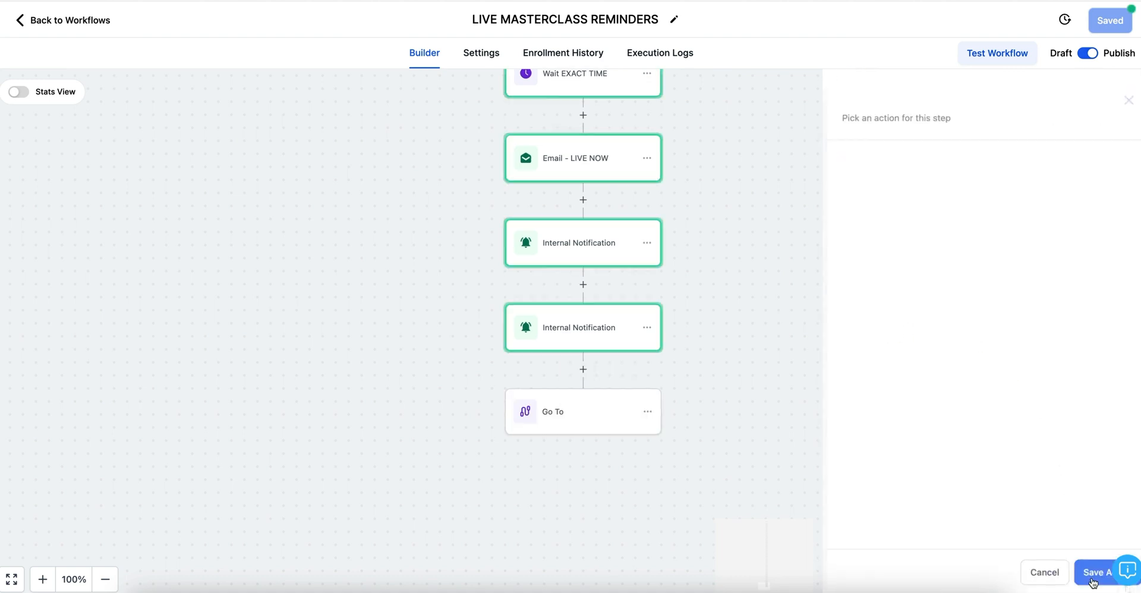
# Step: Point the Go To at the first Set Event Start Time (28th Feb event) step
pyautogui.scroll(15, 743, 220)
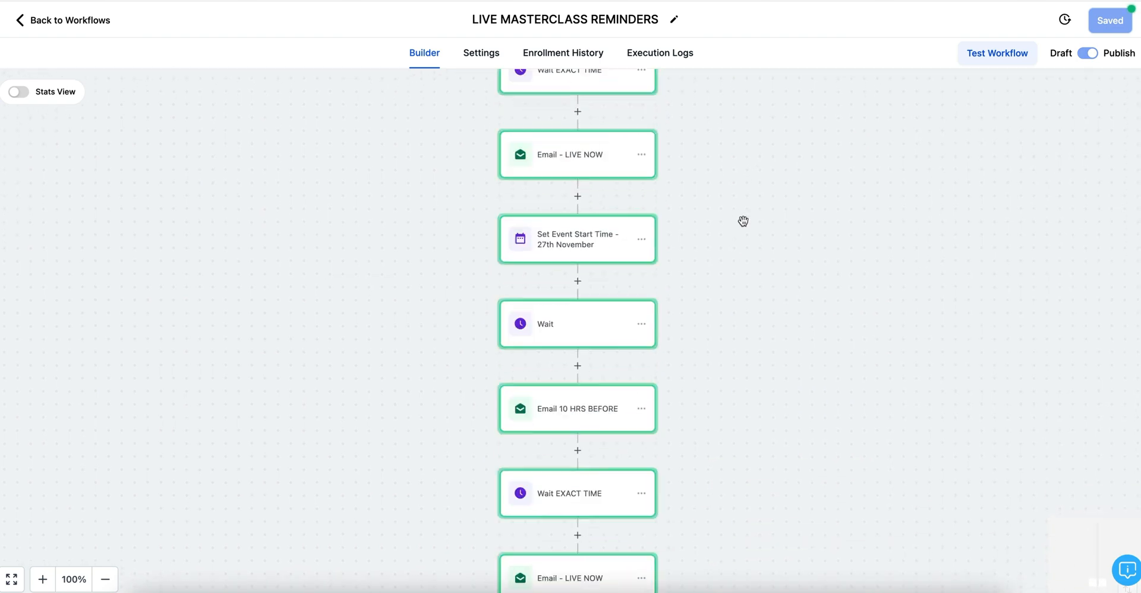
pyautogui.scroll(10, 744, 222)
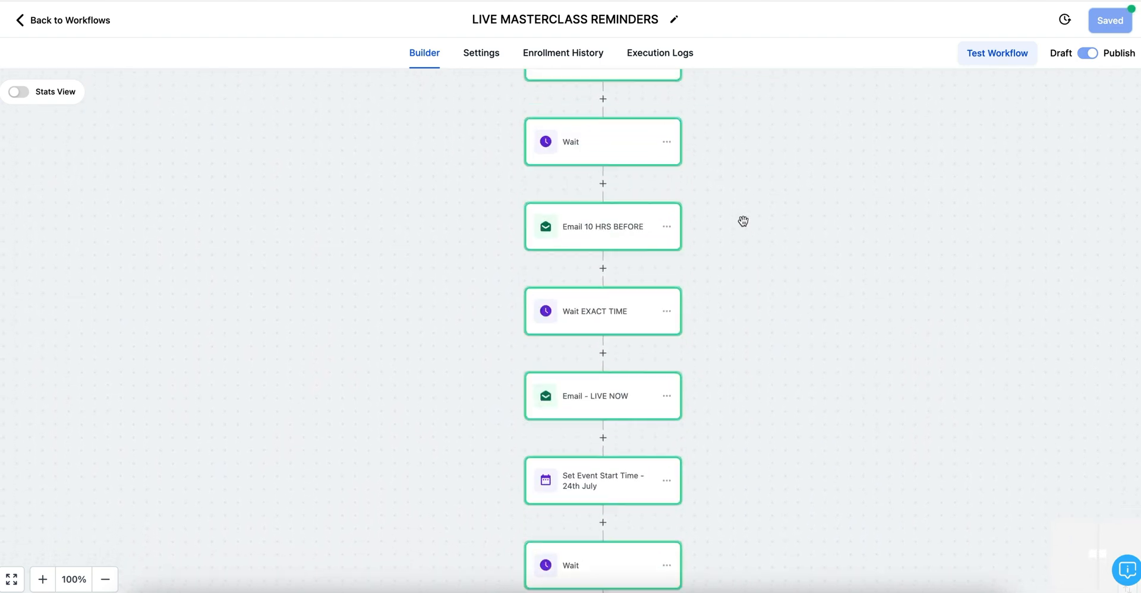
pyautogui.scroll(10, 743, 221)
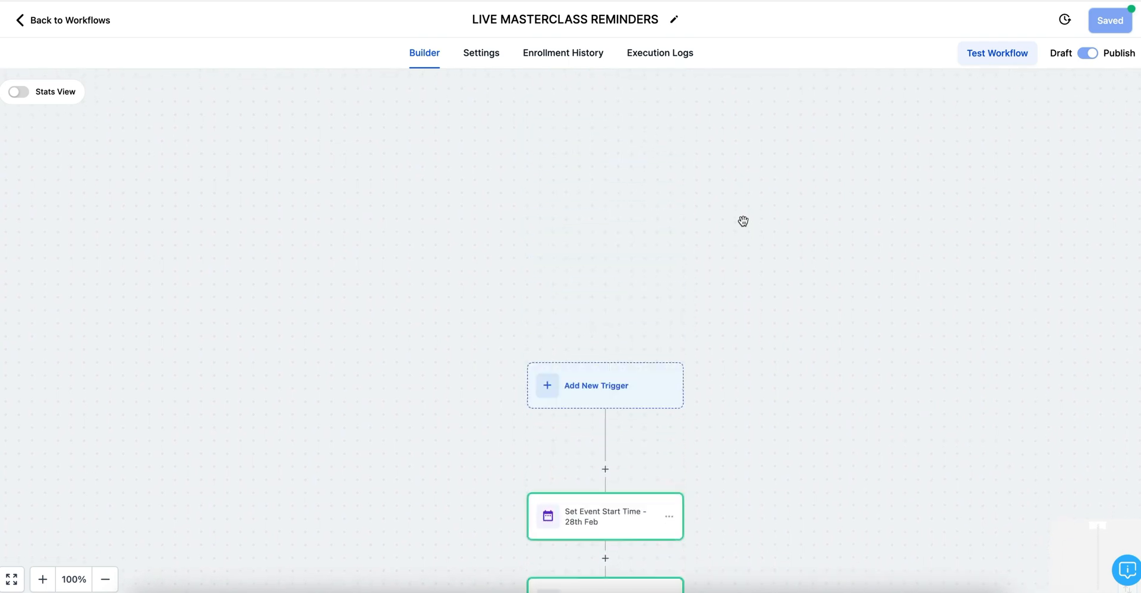
pyautogui.scroll(-1, 744, 221)
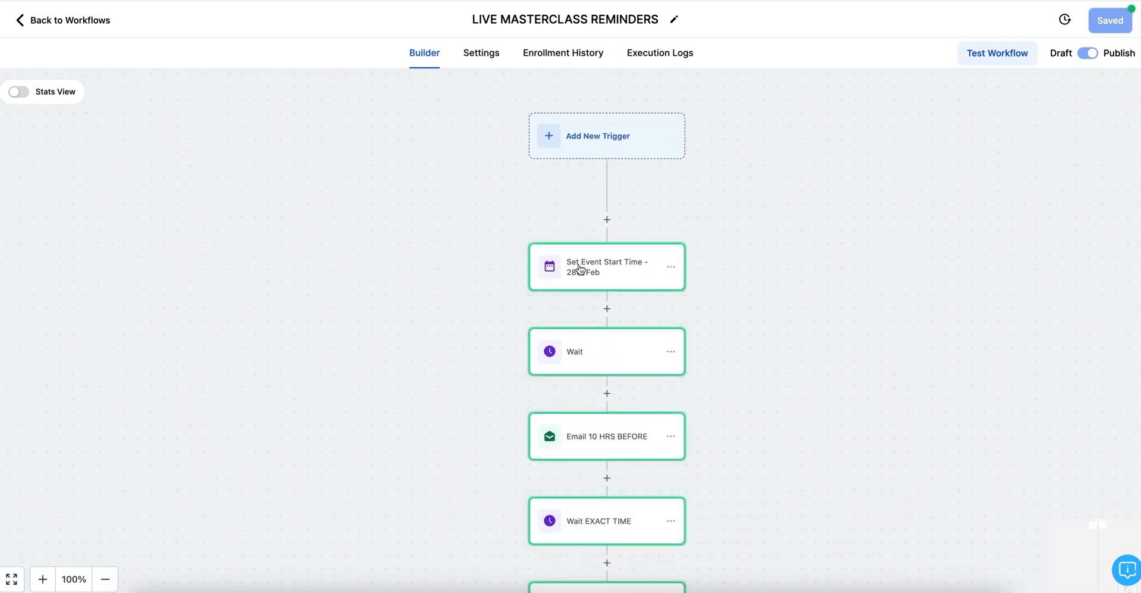
pyautogui.click(600, 269)
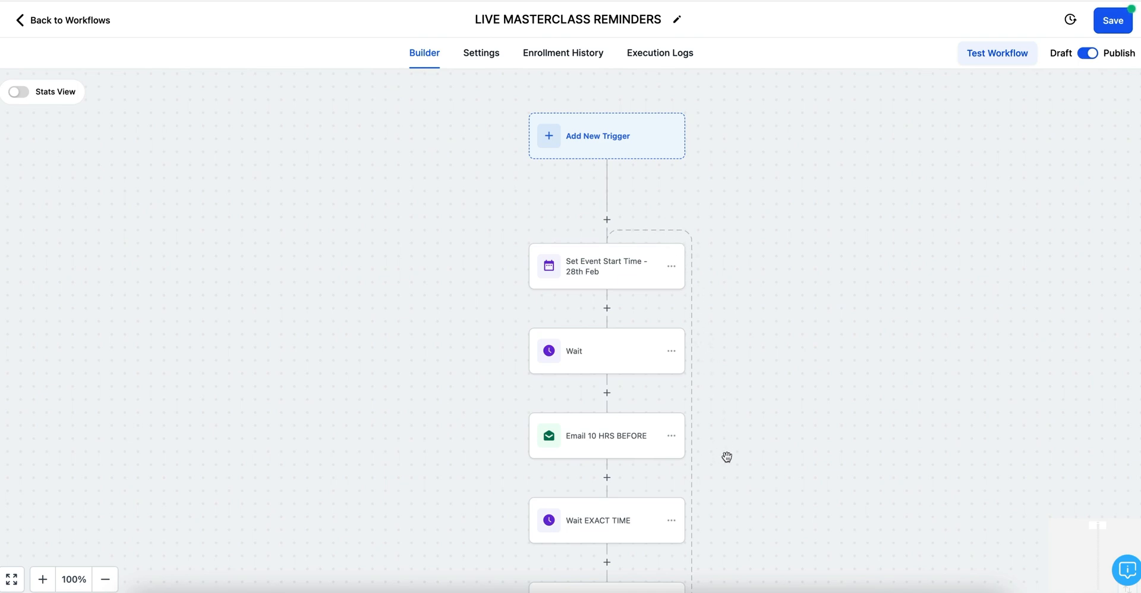
pyautogui.scroll(-7, 727, 457)
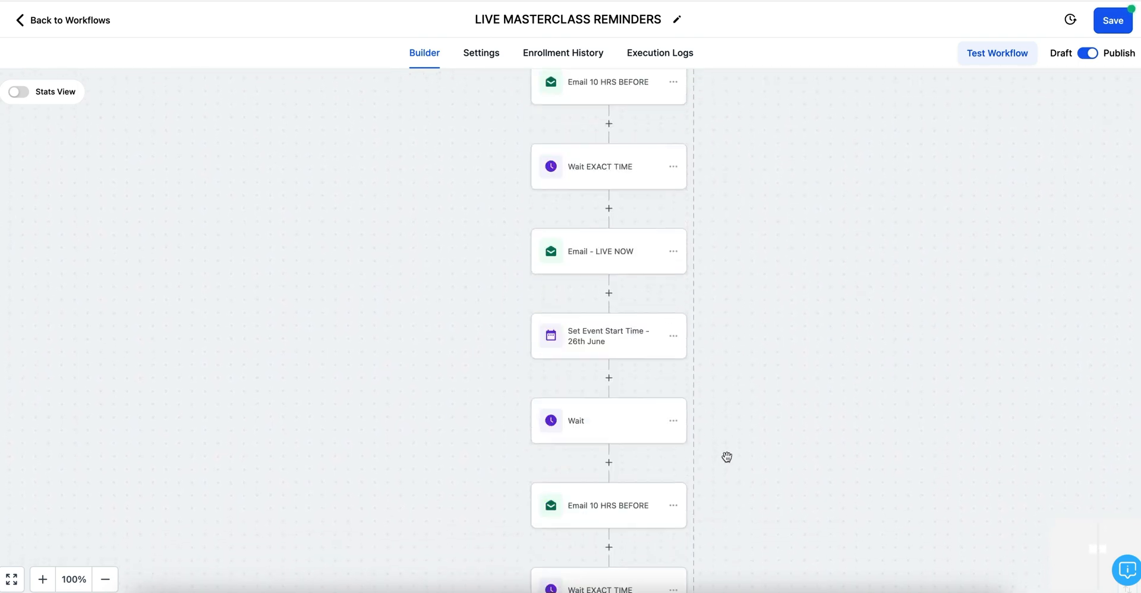
pyautogui.scroll(-10, 727, 457)
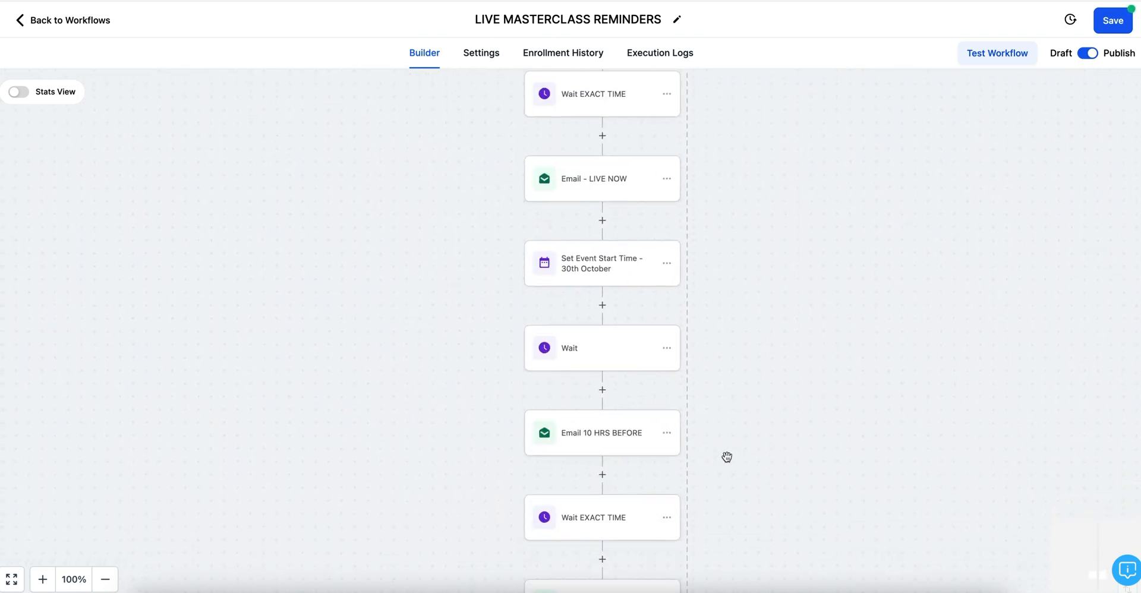
pyautogui.scroll(-10, 727, 457)
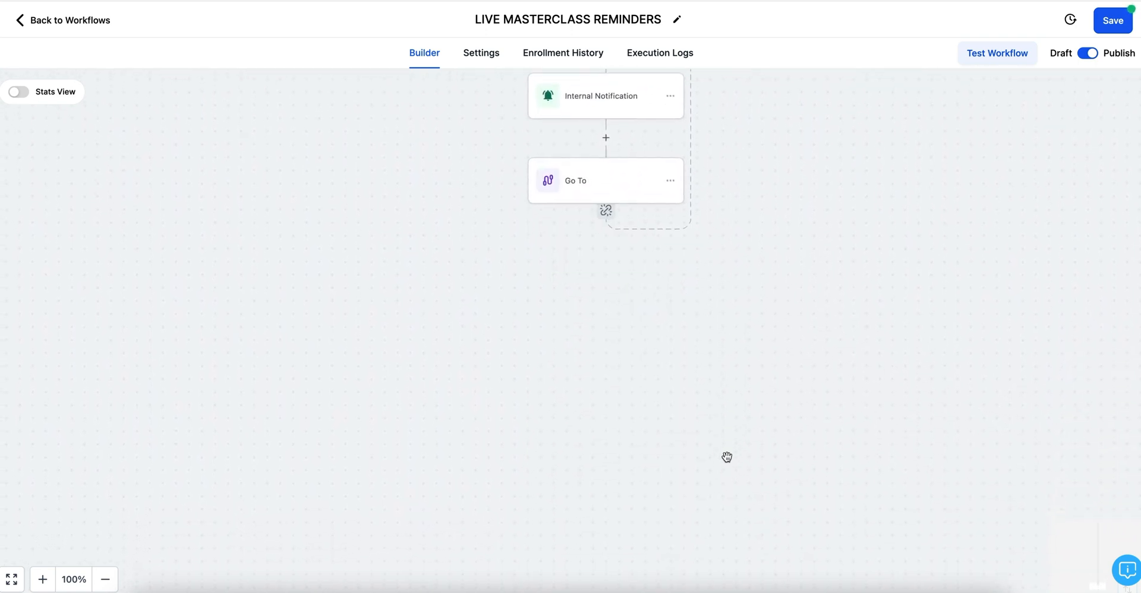
pyautogui.scroll(3, 727, 457)
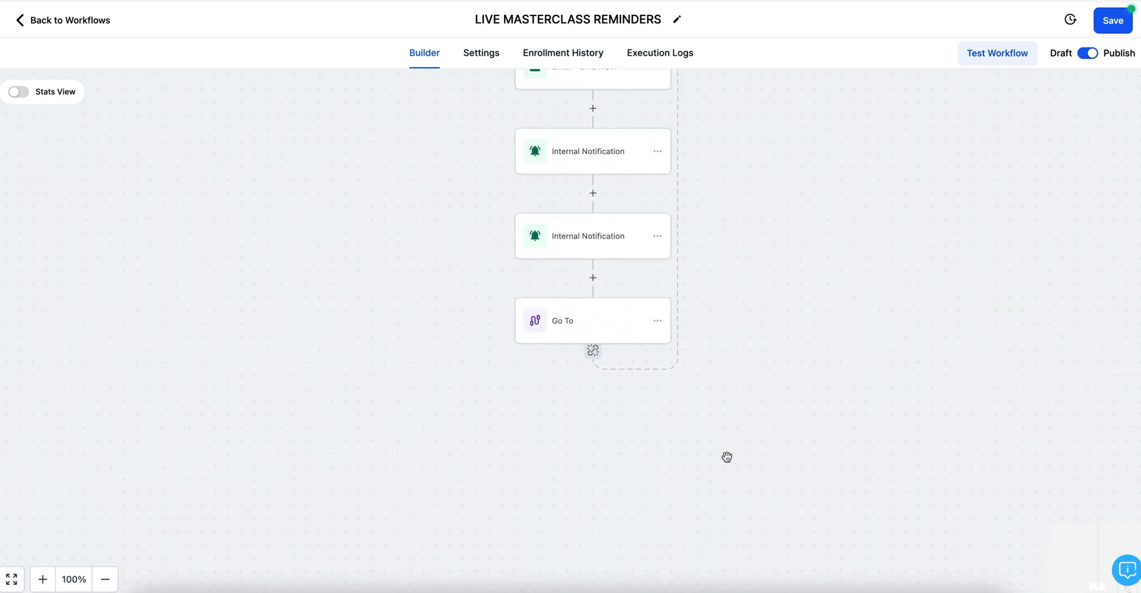
pyautogui.scroll(2, 701, 286)
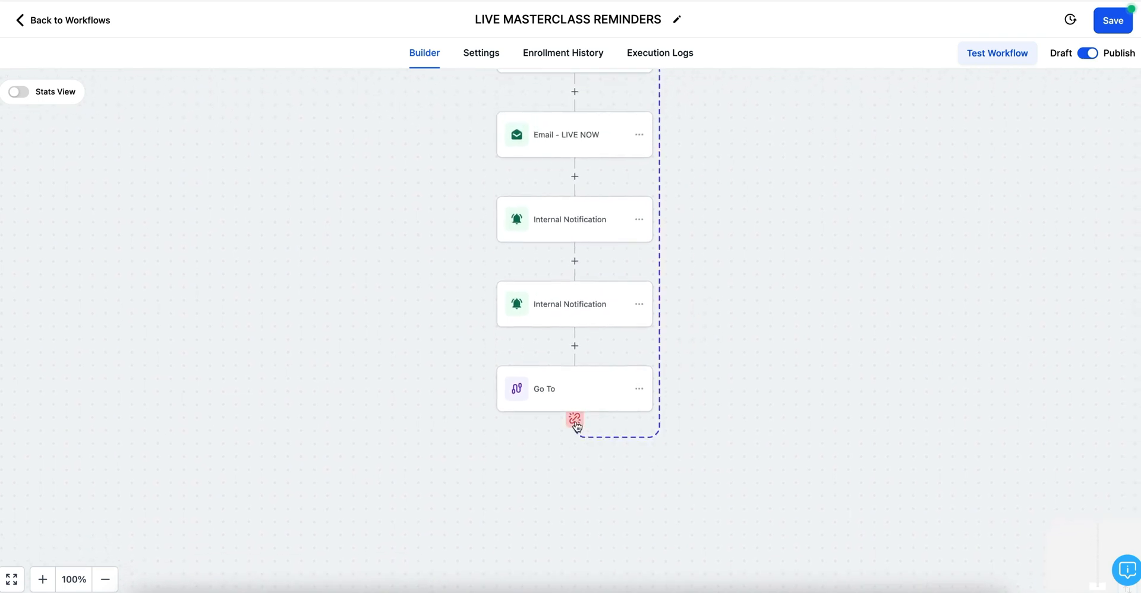
pyautogui.scroll(1, 755, 162)
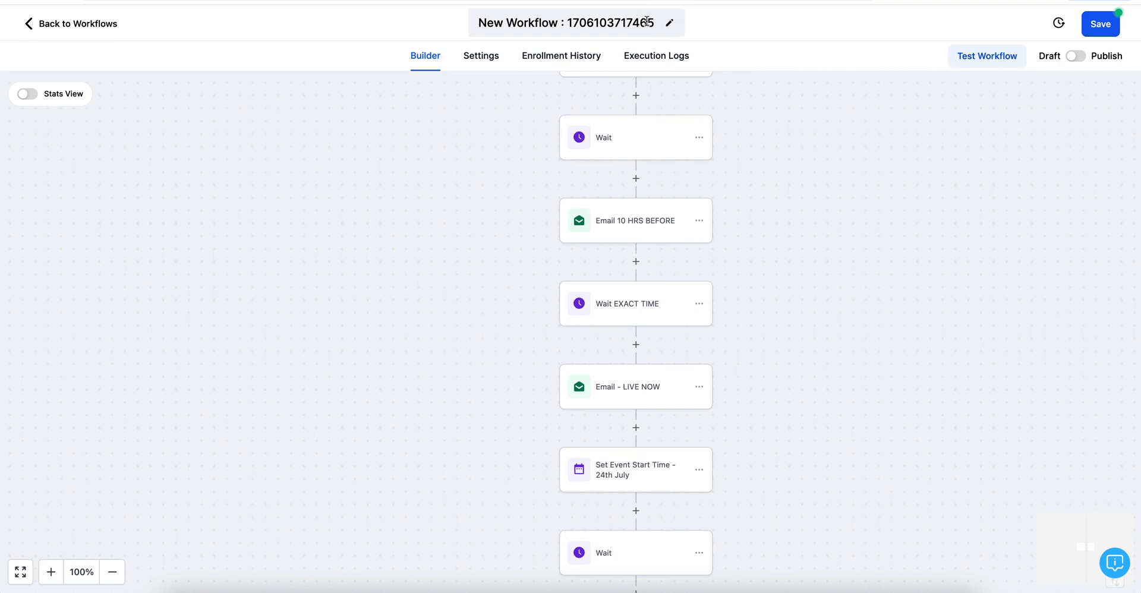
# Step: Rename the workflow to 'LIVE MASTERCLASS REMINDERS' and save it
pyautogui.click(646, 23)
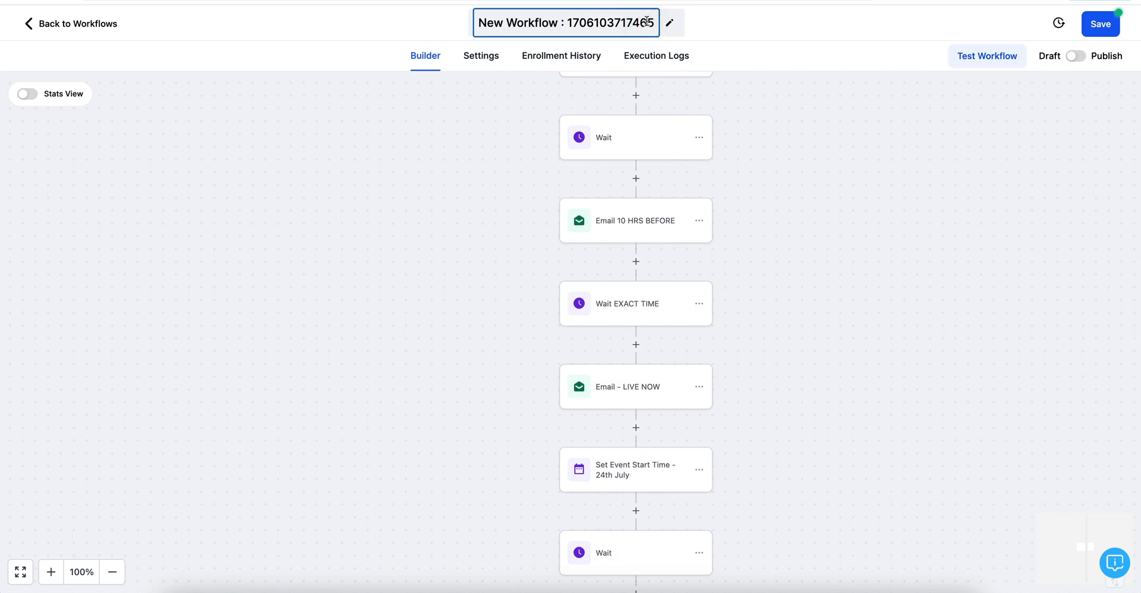
pyautogui.hotkey('ctrl', 'a')
pyautogui.press('BackSpace')
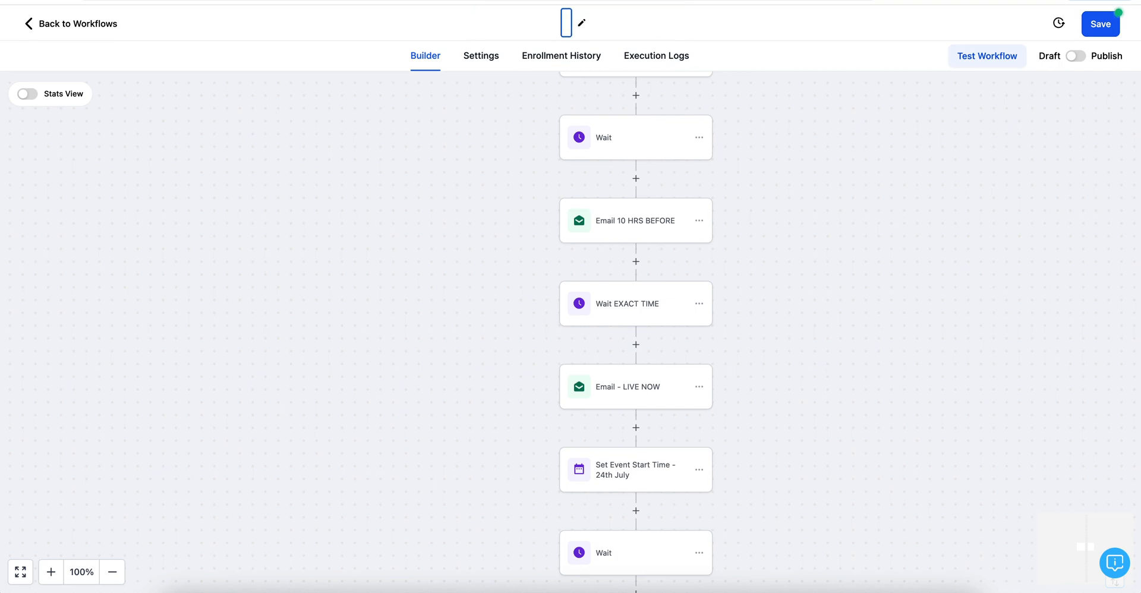
pyautogui.write('LIVE MAS')
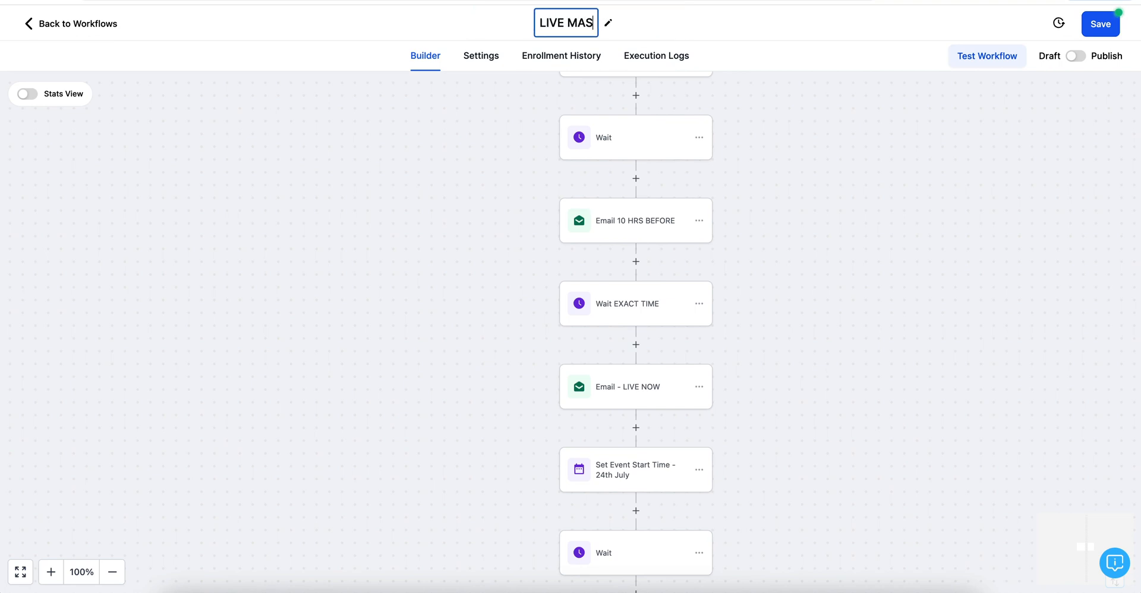
pyautogui.write('TERCLASS RE')
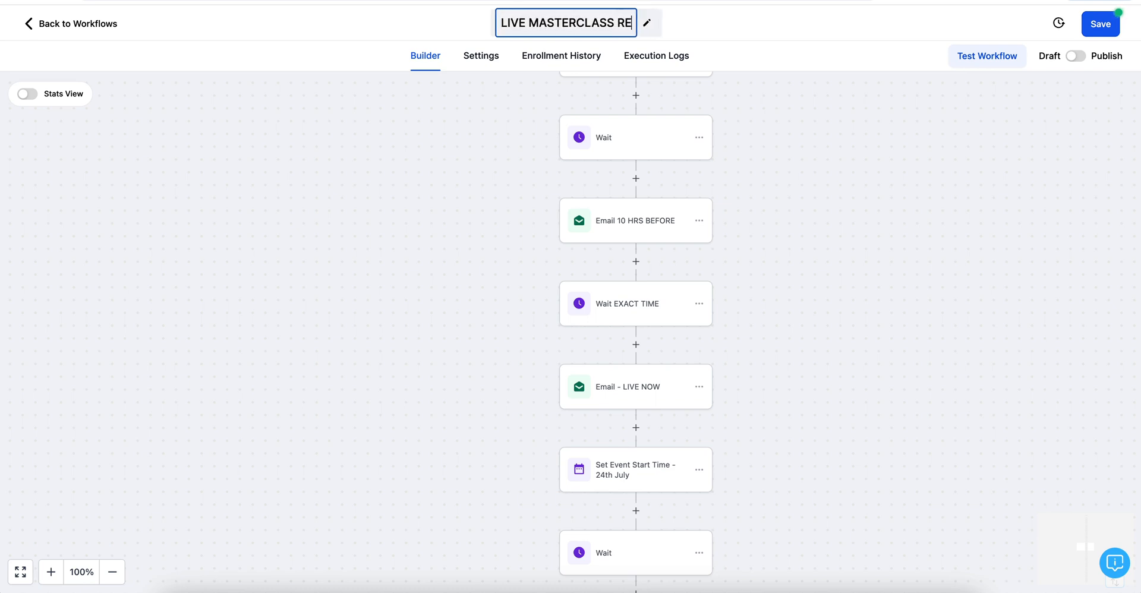
pyautogui.write('MINDERS')
pyautogui.click(747, 37)
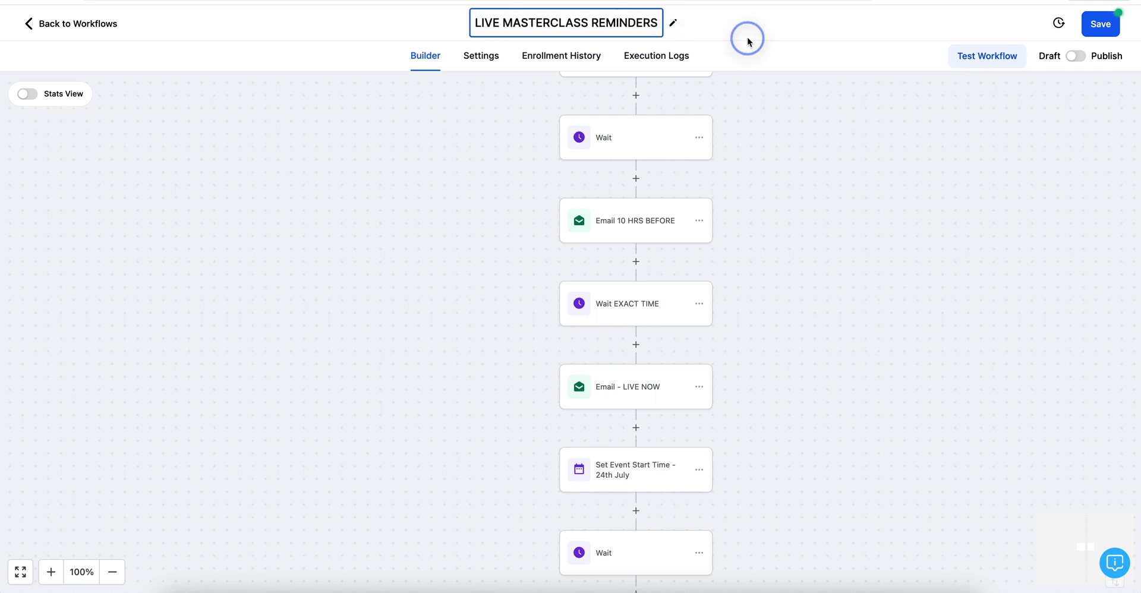
pyautogui.click(1098, 28)
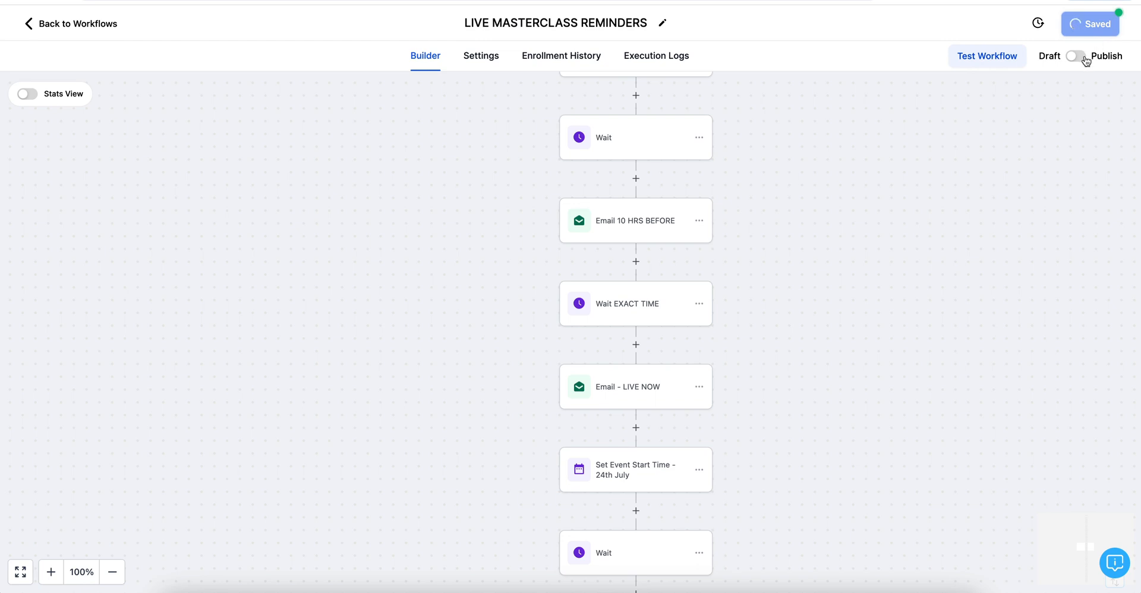
pyautogui.click(1115, 25)
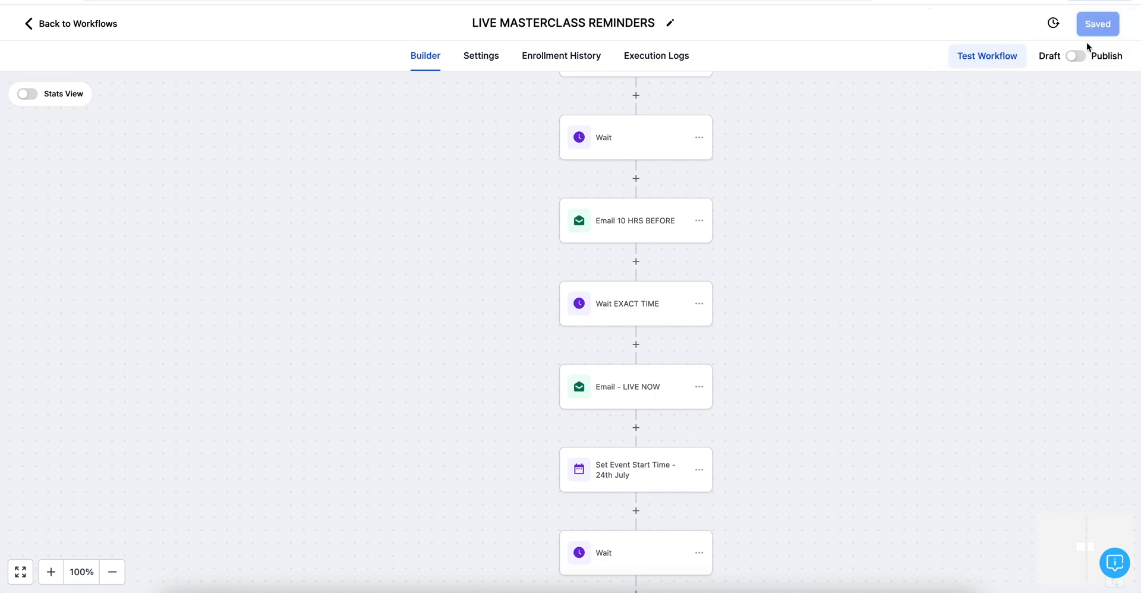
# Step: Switch the workflow from Draft to Publish and save again
pyautogui.click(1076, 55)
pyautogui.click(1099, 29)
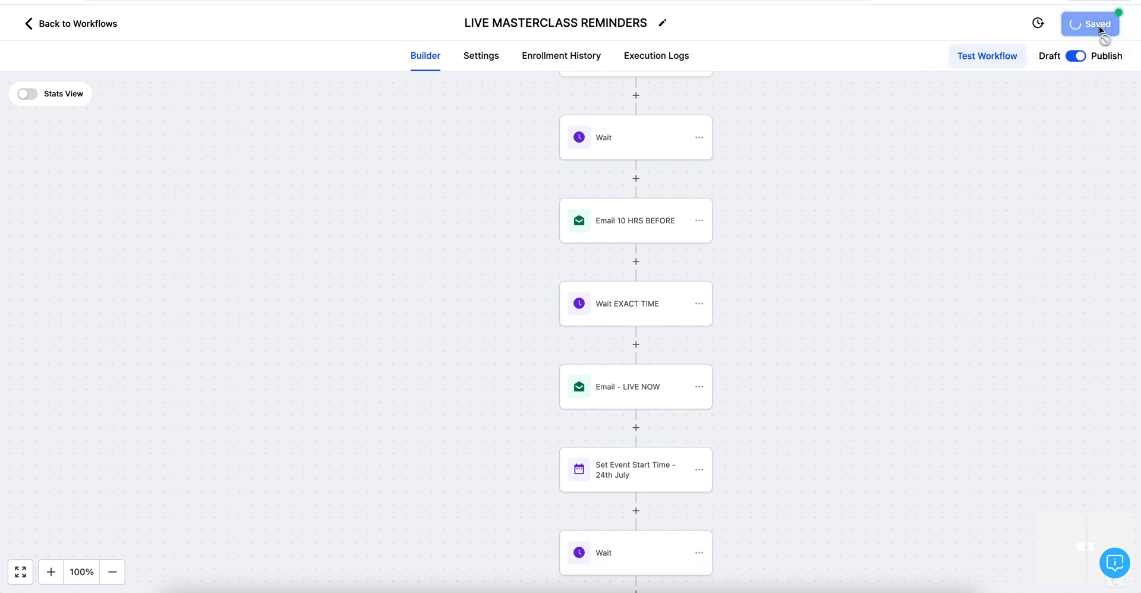
pyautogui.click(1121, 25)
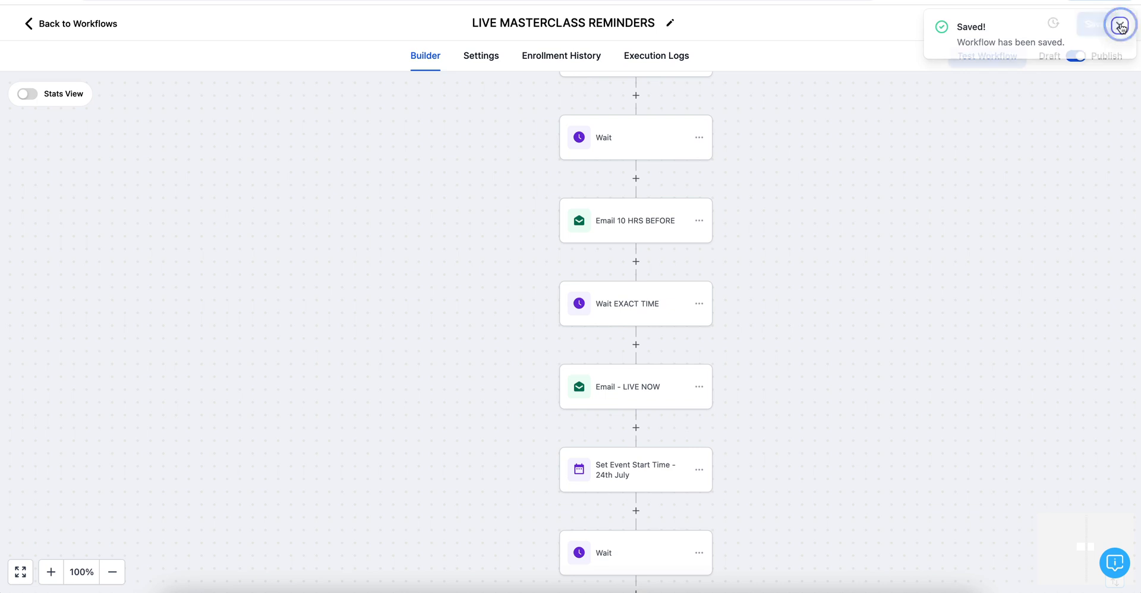